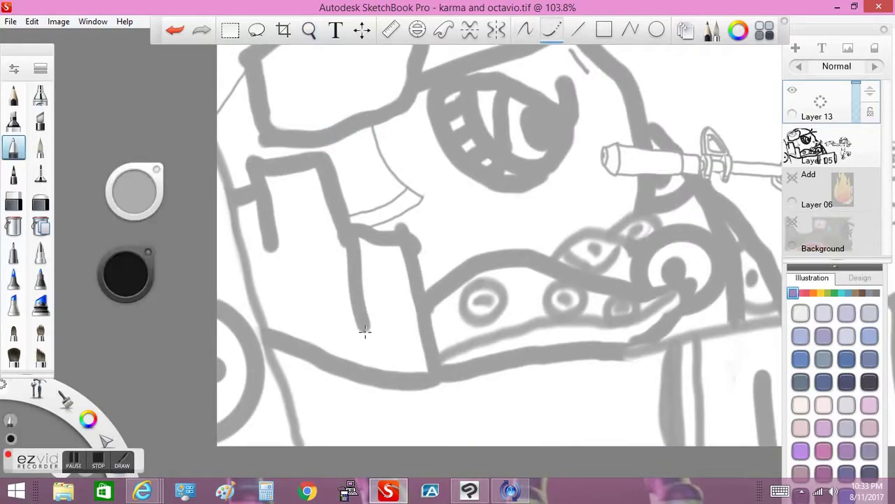
Step: Ink thin black outlines over the gray sketch for the two stepped blocks, their lower edge and the long curve beside them
{"action": "left_click_drag", "start_coordinate": [362, 325], "coordinate": [350, 233]}
{"action": "left_click", "coordinate": [179, 31]}
{"action": "left_click_drag", "start_coordinate": [265, 335], "coordinate": [433, 379]}
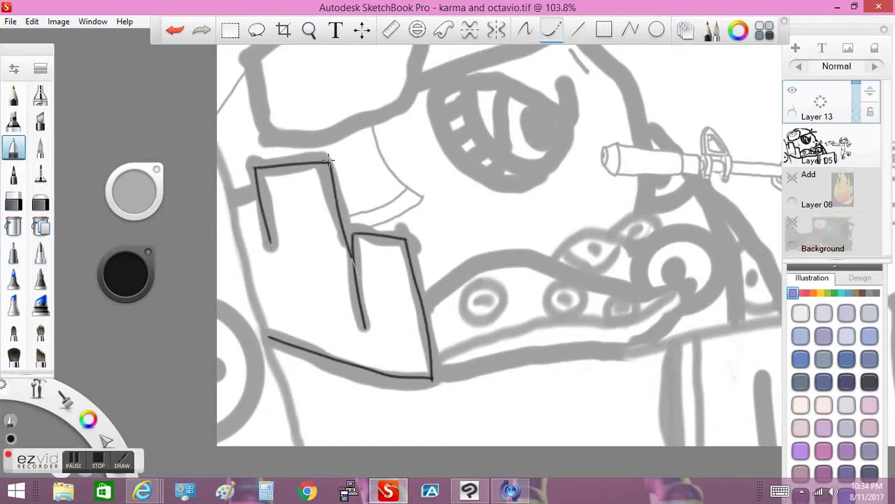
{"action": "left_click_drag", "start_coordinate": [247, 285], "coordinate": [217, 150]}
{"action": "key", "text": "ctrl+z"}
{"action": "key", "text": "ctrl+z"}
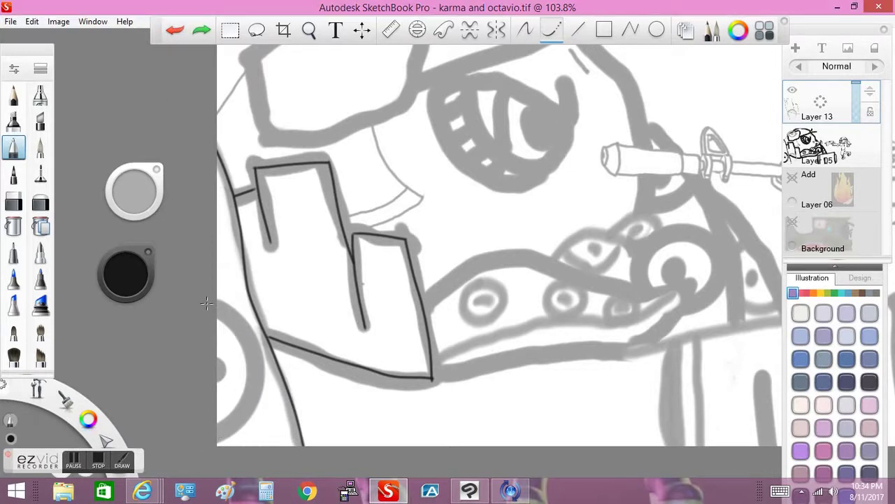
{"action": "key", "text": "ctrl+z"}
Step: Ink the large round shape at the canvas's lower-left edge, including its inner curve and dark centre
{"action": "left_click_drag", "start_coordinate": [210, 305], "coordinate": [182, 453]}
{"action": "left_click", "coordinate": [524, 29]}
{"action": "key", "text": "ctrl+z"}
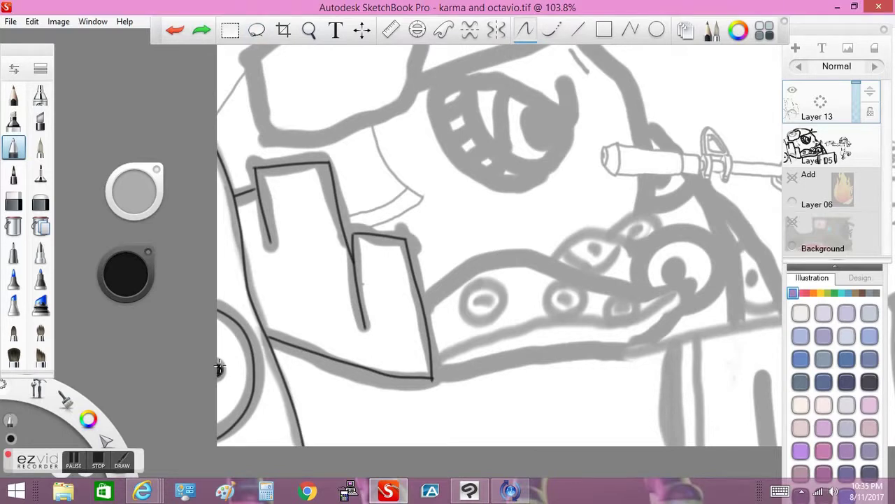
{"action": "key", "text": "ctrl+z"}
Step: Ink the pointed flap next to the blocks and the upper and lower curves of the long pointed mouth
{"action": "left_click", "coordinate": [247, 69]}
{"action": "key", "text": "ctrl+z"}
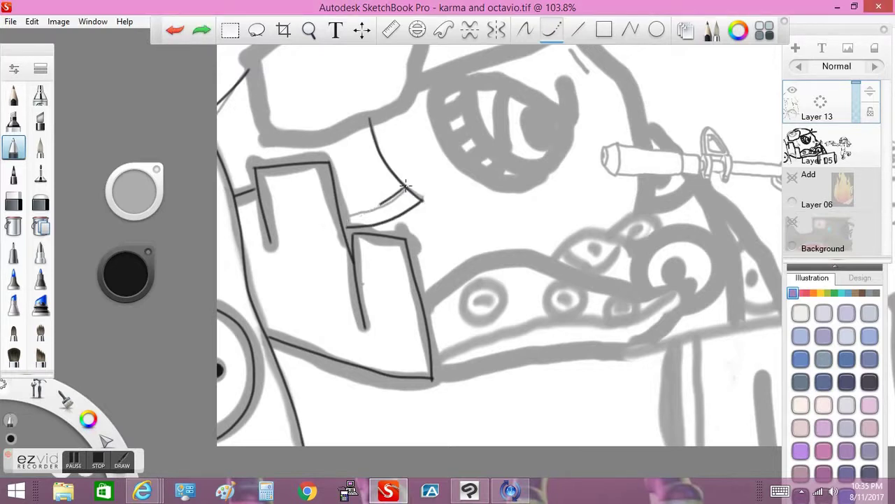
{"action": "mouse_move", "coordinate": [423, 294]}
{"action": "left_mouse_down"}
{"action": "mouse_move", "coordinate": [516, 253]}
{"action": "mouse_move", "coordinate": [635, 292]}
{"action": "left_mouse_up"}
{"action": "left_click_drag", "start_coordinate": [432, 358], "coordinate": [565, 322]}
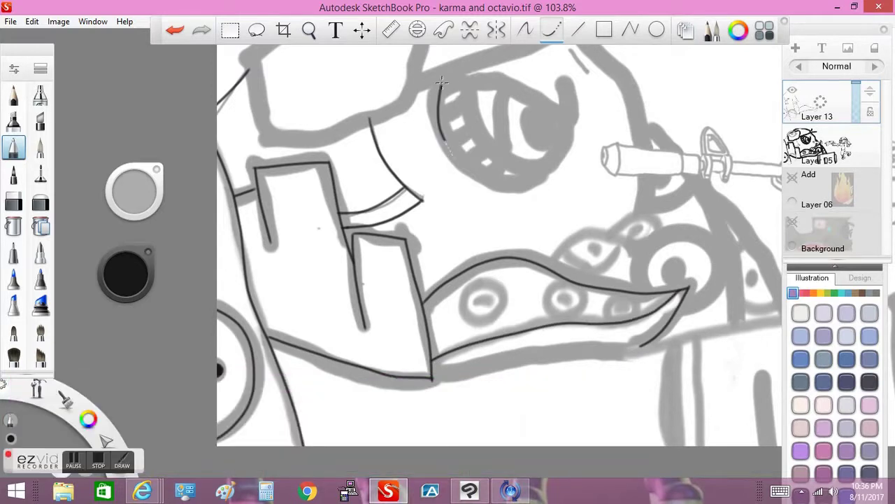
Step: Ink the eye's outer rim, slanted upper lid, inner curves and short brow line
{"action": "key", "text": "ctrl+z"}
{"action": "left_click_drag", "start_coordinate": [477, 83], "coordinate": [568, 126]}
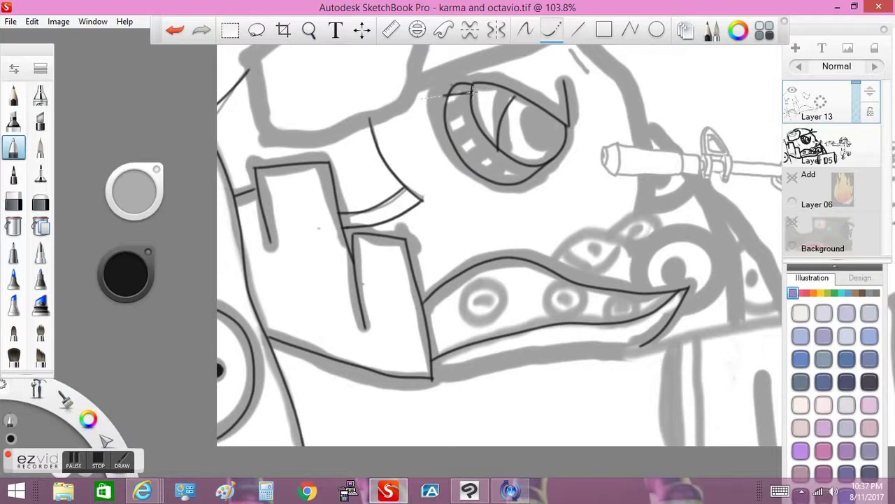
{"action": "key", "text": "ctrl+z"}
{"action": "key", "text": "ctrl+z"}
Step: Divide the eye's thick lower rim into segments with short radial lines
{"action": "scroll", "coordinate": [481, 139], "scroll_direction": "up", "scroll_amount": 5}
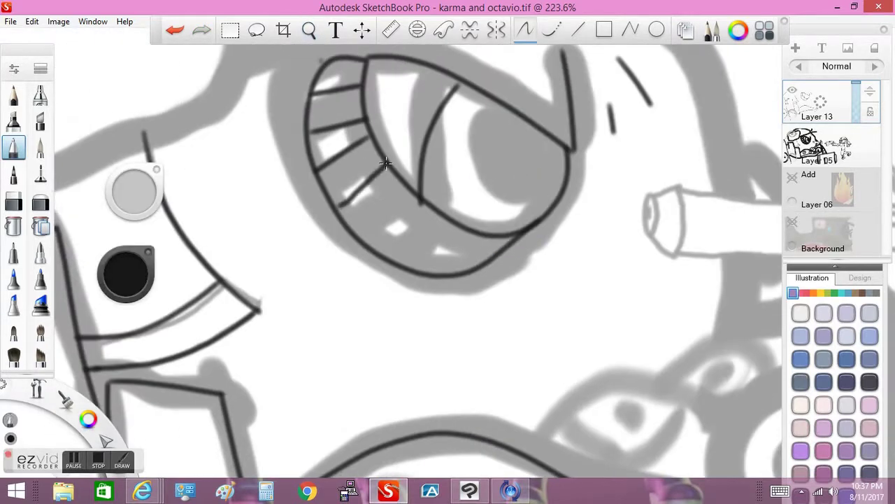
{"action": "mouse_move", "coordinate": [323, 207]}
{"action": "left_mouse_down"}
{"action": "mouse_move", "coordinate": [379, 154]}
{"action": "mouse_move", "coordinate": [348, 226]}
{"action": "left_mouse_up"}
{"action": "left_click_drag", "start_coordinate": [409, 187], "coordinate": [368, 245]}
{"action": "mouse_move", "coordinate": [421, 203]}
{"action": "left_mouse_down"}
{"action": "mouse_move", "coordinate": [391, 261]}
{"action": "mouse_move", "coordinate": [430, 274]}
{"action": "left_mouse_up"}
{"action": "left_click_drag", "start_coordinate": [459, 225], "coordinate": [462, 271]}
Step: Ink the round pupil under the slanted eyelid using the Ellipse guide
{"action": "left_click", "coordinate": [417, 29]}
{"action": "mouse_move", "coordinate": [490, 98]}
{"action": "left_mouse_down"}
{"action": "mouse_move", "coordinate": [483, 146]}
{"action": "mouse_move", "coordinate": [552, 210]}
{"action": "left_mouse_up"}
{"action": "key", "text": "ctrl+z"}
{"action": "mouse_move", "coordinate": [499, 104]}
{"action": "left_mouse_down"}
{"action": "mouse_move", "coordinate": [490, 77]}
{"action": "mouse_move", "coordinate": [510, 110]}
{"action": "left_mouse_up"}
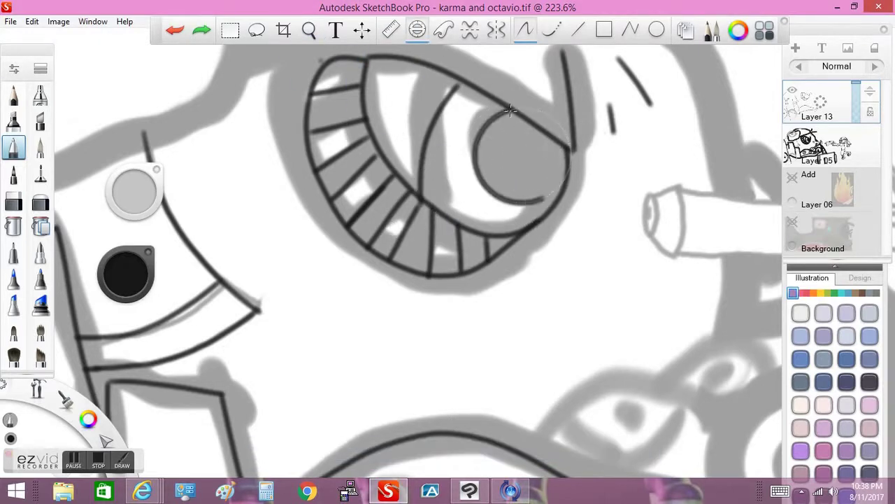
Step: Ink the rounded goggle panel on the cap, with a curved inner line near each side
{"action": "scroll", "coordinate": [455, 126], "scroll_direction": "down", "scroll_amount": 5}
{"action": "scroll", "coordinate": [469, 420], "scroll_direction": "up", "scroll_amount": 5}
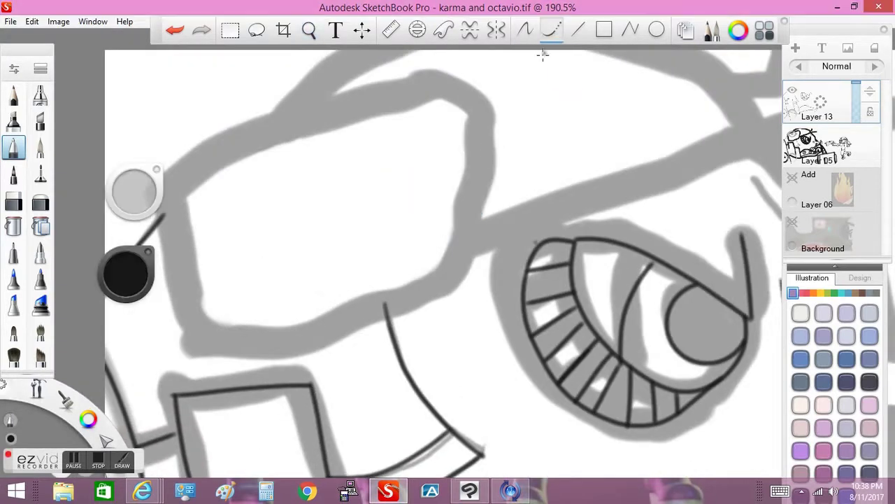
{"action": "mouse_move", "coordinate": [165, 207]}
{"action": "left_mouse_down"}
{"action": "mouse_move", "coordinate": [461, 252]}
{"action": "mouse_move", "coordinate": [234, 144]}
{"action": "mouse_move", "coordinate": [171, 171]}
{"action": "mouse_move", "coordinate": [237, 350]}
{"action": "left_mouse_up"}
{"action": "left_click_drag", "start_coordinate": [354, 90], "coordinate": [386, 308]}
{"action": "key", "text": "ctrl+z"}
{"action": "mouse_move", "coordinate": [434, 81]}
{"action": "left_mouse_down"}
{"action": "mouse_move", "coordinate": [438, 237]}
{"action": "mouse_move", "coordinate": [424, 297]}
{"action": "left_mouse_up"}
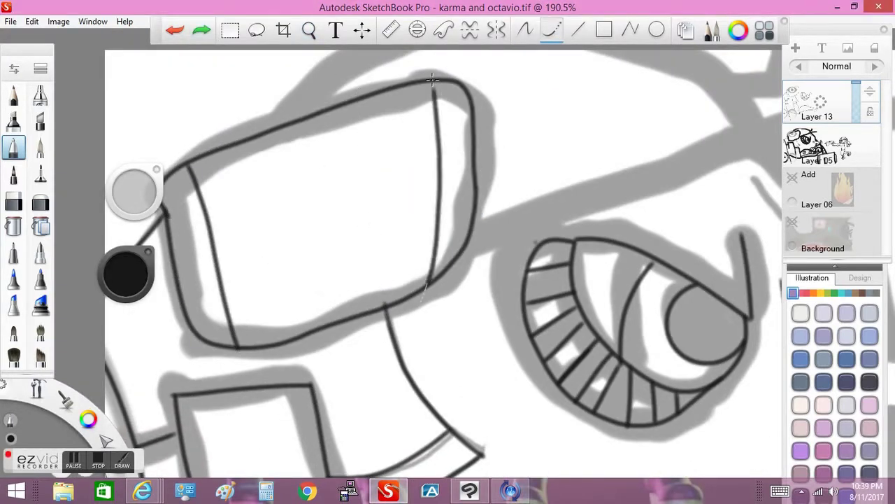
{"action": "scroll", "coordinate": [393, 185], "scroll_direction": "down", "scroll_amount": 3}
Step: Switch to the browser, open the "Wolf in Sheep's Clothing" lyrics video on YouTube and return to SketchBook Pro
{"action": "mouse_move", "coordinate": [142, 492]}
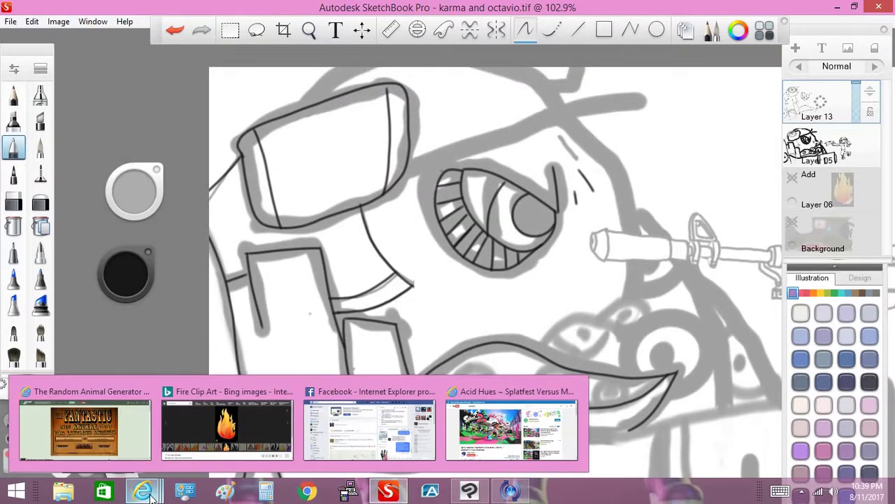
{"action": "left_click", "coordinate": [530, 429]}
{"action": "scroll", "coordinate": [506, 410], "scroll_direction": "down", "scroll_amount": 10}
{"action": "scroll", "coordinate": [509, 411], "scroll_direction": "down", "scroll_amount": 5}
{"action": "scroll", "coordinate": [508, 411], "scroll_direction": "up", "scroll_amount": 10}
{"action": "scroll", "coordinate": [509, 411], "scroll_direction": "down", "scroll_amount": 10}
{"action": "left_click", "coordinate": [583, 302]}
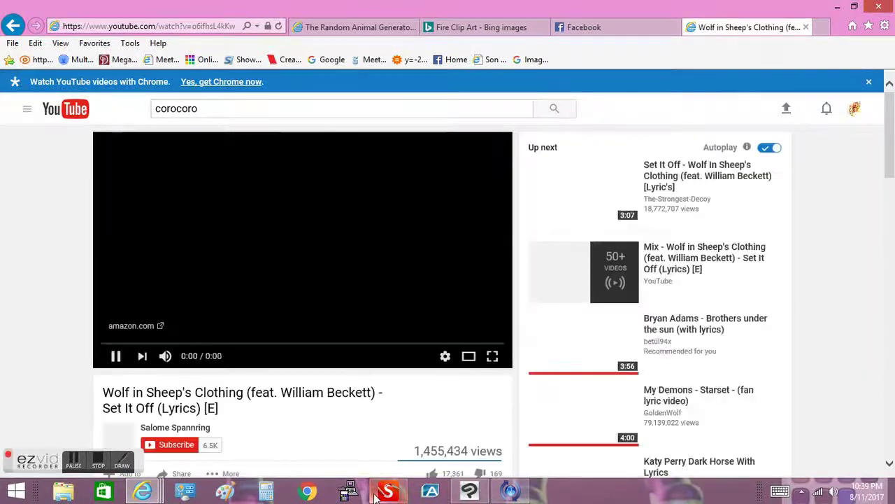
{"action": "left_click", "coordinate": [386, 491]}
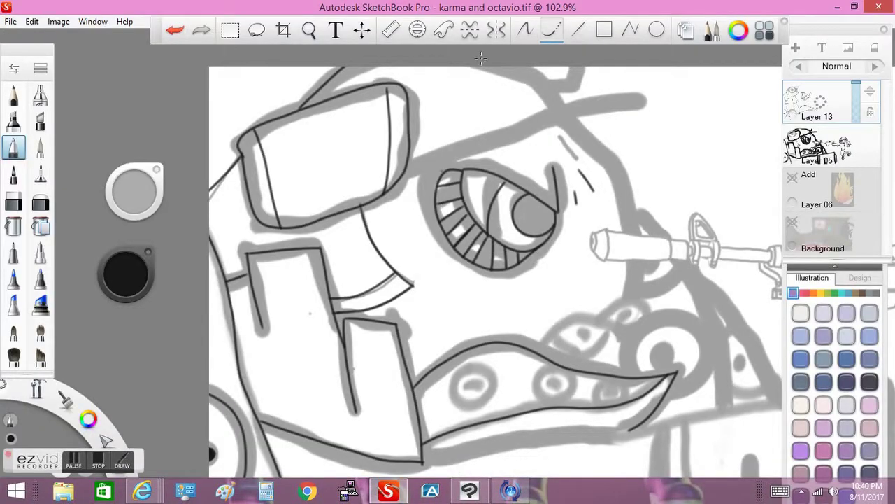
Step: Ink the cap's lower edge as a gentle curve from the goggle panel to the front of the forehead
{"action": "left_click_drag", "start_coordinate": [544, 112], "coordinate": [406, 170]}
{"action": "key", "text": "ctrl+z"}
{"action": "scroll", "coordinate": [403, 167], "scroll_direction": "up", "scroll_amount": 3}
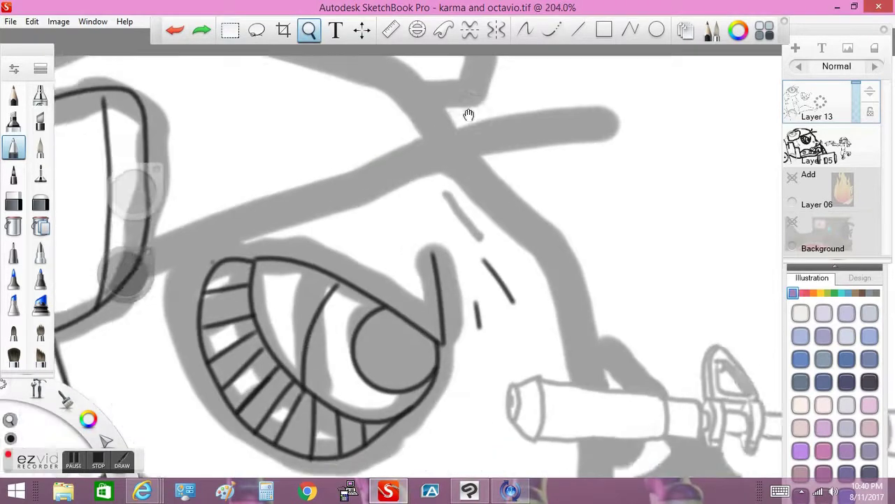
{"action": "left_click", "coordinate": [552, 30]}
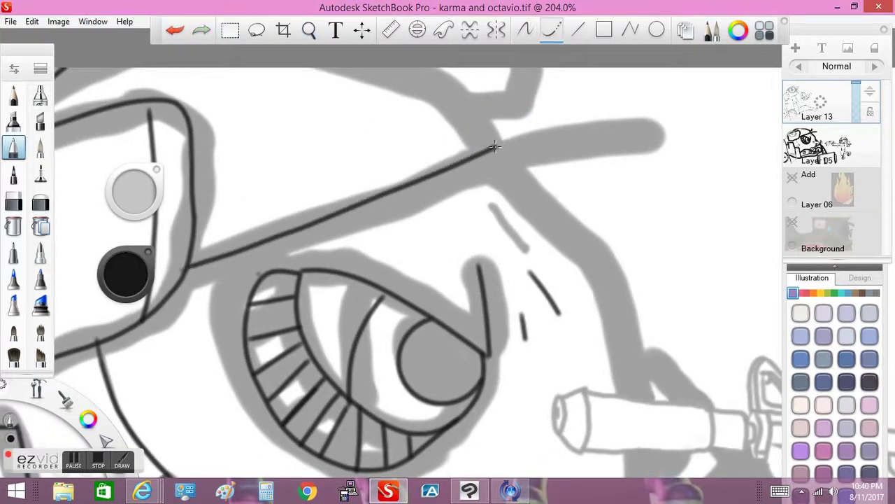
{"action": "left_click_drag", "start_coordinate": [507, 166], "coordinate": [175, 270]}
{"action": "key", "text": "ctrl+z"}
Step: Ink the front contour of the cap's crown down to the lower edge and start the small post on top
{"action": "left_click_drag", "start_coordinate": [381, 68], "coordinate": [499, 164]}
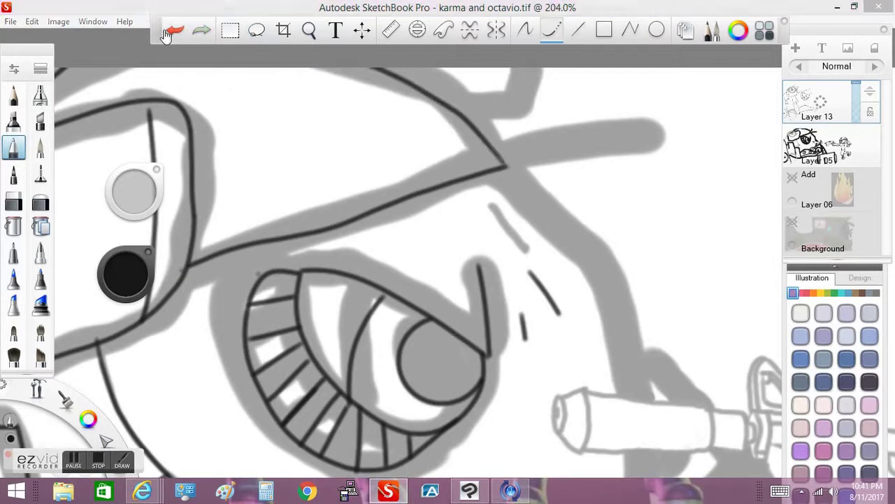
{"action": "key", "text": "ctrl+z"}
{"action": "left_click_drag", "start_coordinate": [381, 68], "coordinate": [499, 164]}
{"action": "left_click_drag", "start_coordinate": [453, 109], "coordinate": [515, 100]}
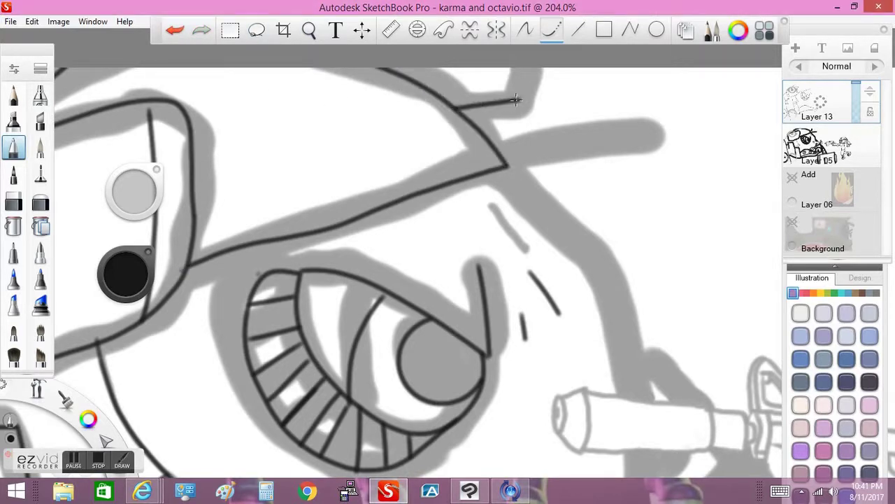
Step: Ink the curved inner line of the cap's crown and the rounded brim projecting from its front
{"action": "mouse_move", "coordinate": [501, 149]}
{"action": "left_mouse_down"}
{"action": "mouse_move", "coordinate": [665, 122]}
{"action": "mouse_move", "coordinate": [480, 172]}
{"action": "mouse_move", "coordinate": [517, 132]}
{"action": "mouse_move", "coordinate": [305, 154]}
{"action": "mouse_move", "coordinate": [207, 141]}
{"action": "left_mouse_up"}
{"action": "key", "text": "ctrl+z"}
{"action": "left_click", "coordinate": [13, 202]}
{"action": "key", "text": "ctrl+z"}
{"action": "left_click_drag", "start_coordinate": [541, 208], "coordinate": [340, 160]}
{"action": "left_click", "coordinate": [309, 29]}
{"action": "mouse_move", "coordinate": [420, 224]}
{"action": "left_mouse_down"}
{"action": "mouse_move", "coordinate": [410, 239]}
{"action": "mouse_move", "coordinate": [449, 176]}
{"action": "mouse_move", "coordinate": [494, 138]}
{"action": "left_mouse_up"}
Step: Ink the front contour of the face behind the gun barrel and the curled tentacle with suckers beside the mouth
{"action": "left_click", "coordinate": [552, 30]}
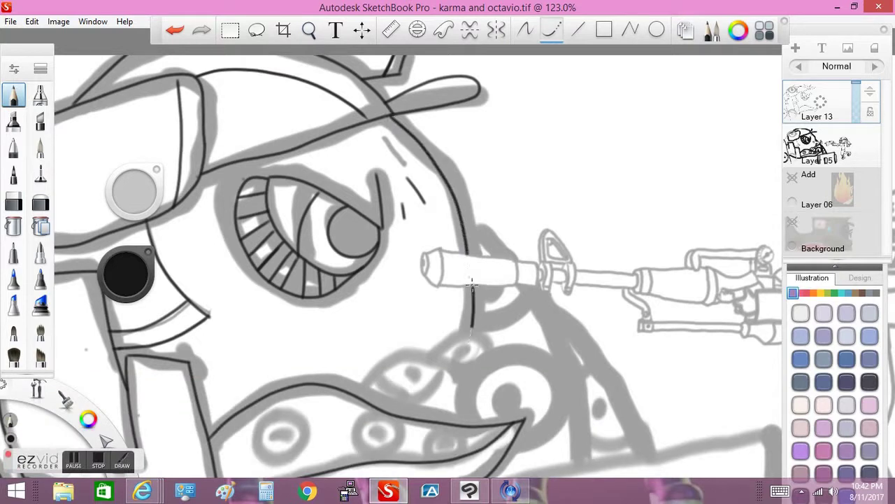
{"action": "key", "text": "ctrl+z"}
{"action": "left_click_drag", "start_coordinate": [466, 334], "coordinate": [490, 352]}
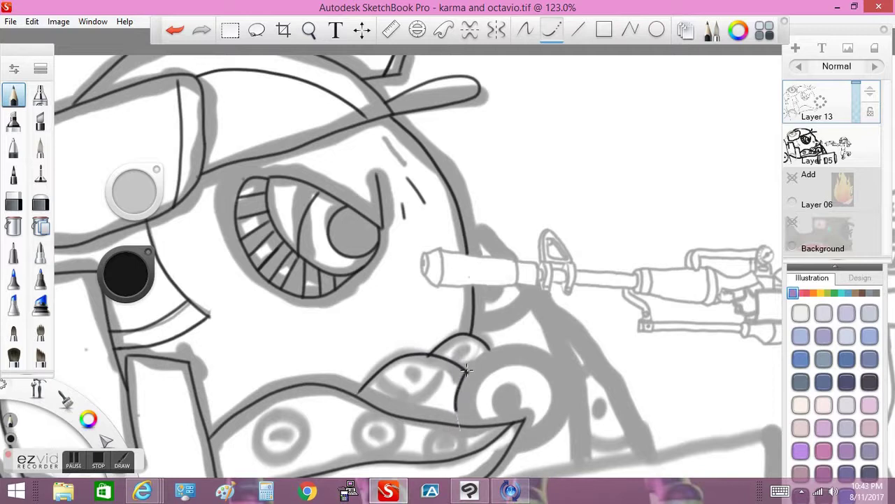
{"action": "left_click_drag", "start_coordinate": [465, 376], "coordinate": [506, 412]}
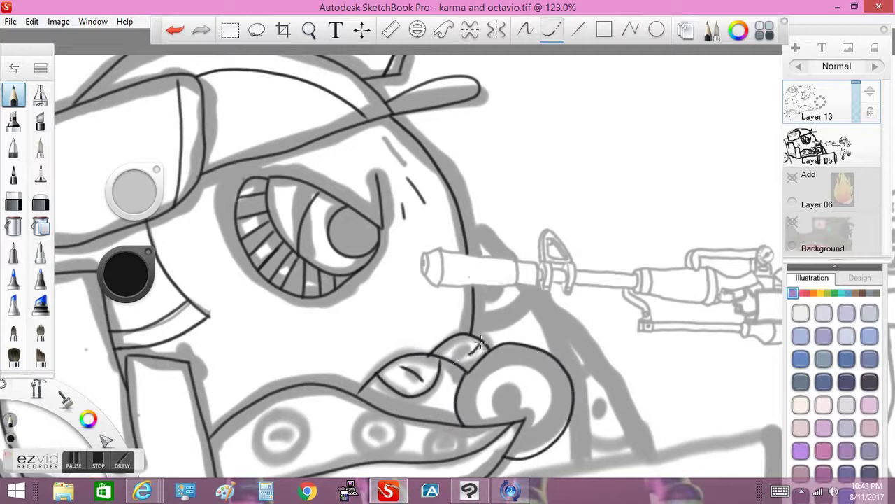
{"action": "key", "text": "ctrl+z"}
Step: Ink the long edges of the tentacle running down from behind the gun barrel past the curled tip
{"action": "mouse_move", "coordinate": [206, 65]}
{"action": "left_mouse_down"}
{"action": "mouse_move", "coordinate": [438, 236]}
{"action": "mouse_move", "coordinate": [470, 205]}
{"action": "mouse_move", "coordinate": [475, 174]}
{"action": "left_mouse_up"}
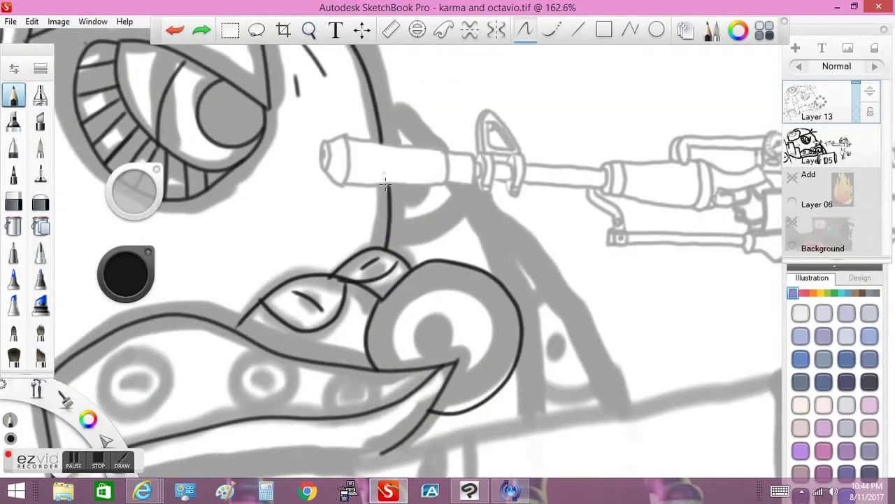
{"action": "key", "text": "c"}
{"action": "mouse_move", "coordinate": [449, 181]}
{"action": "left_mouse_down"}
{"action": "mouse_move", "coordinate": [485, 216]}
{"action": "mouse_move", "coordinate": [513, 300]}
{"action": "mouse_move", "coordinate": [525, 428]}
{"action": "left_mouse_up"}
{"action": "key", "text": "ctrl+z"}
{"action": "left_click_drag", "start_coordinate": [450, 181], "coordinate": [509, 297]}
{"action": "key", "text": "ctrl+z"}
{"action": "left_click_drag", "start_coordinate": [519, 355], "coordinate": [524, 428]}
{"action": "left_click_drag", "start_coordinate": [501, 227], "coordinate": [618, 409]}
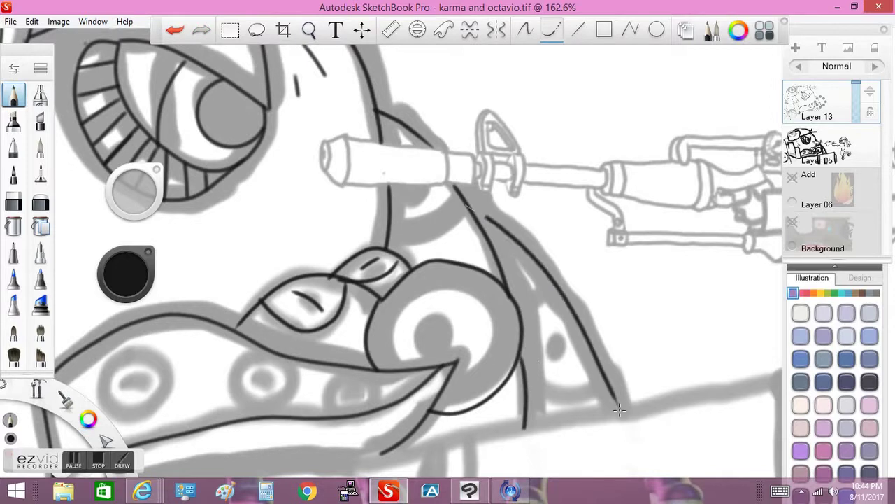
Step: Ink the curve joining the face contour to the tentacle just below the gun barrel
{"action": "left_click_drag", "start_coordinate": [384, 224], "coordinate": [463, 201]}
{"action": "left_click", "coordinate": [177, 31]}
{"action": "left_click", "coordinate": [175, 31]}
{"action": "left_click_drag", "start_coordinate": [387, 230], "coordinate": [458, 196]}
Step: Ink the bowed left side of the box below the mouth and the two vertical lines beside it
{"action": "left_click", "coordinate": [308, 30]}
{"action": "scroll", "coordinate": [433, 280], "scroll_direction": "down", "scroll_amount": 5}
{"action": "scroll", "coordinate": [434, 280], "scroll_direction": "up", "scroll_amount": 8}
{"action": "mouse_move", "coordinate": [763, 259]}
{"action": "left_mouse_down"}
{"action": "mouse_move", "coordinate": [333, 316]}
{"action": "mouse_move", "coordinate": [286, 338]}
{"action": "left_mouse_up"}
{"action": "scroll", "coordinate": [446, 277], "scroll_direction": "down", "scroll_amount": 2}
{"action": "left_click", "coordinate": [432, 272]}
{"action": "left_click_drag", "start_coordinate": [418, 256], "coordinate": [403, 412]}
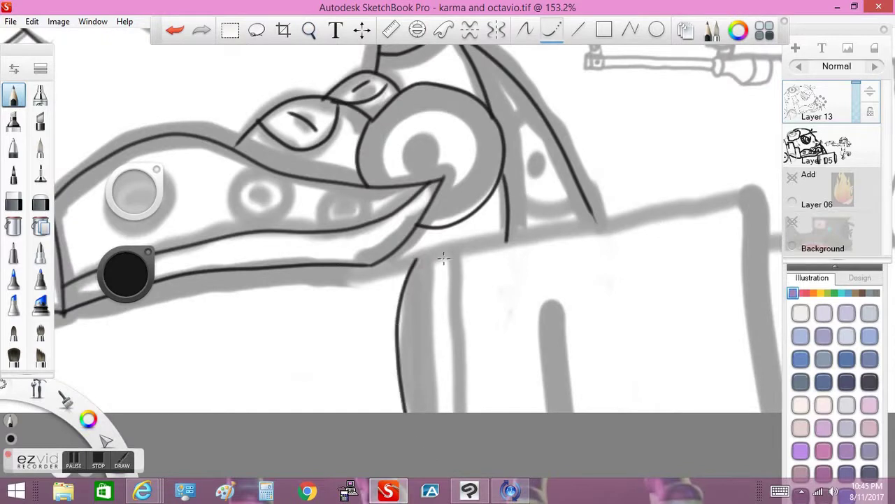
{"action": "left_click_drag", "start_coordinate": [432, 253], "coordinate": [430, 413]}
{"action": "key", "text": "ctrl+z"}
{"action": "mouse_move", "coordinate": [431, 253]}
{"action": "left_mouse_down"}
{"action": "mouse_move", "coordinate": [431, 368]}
{"action": "mouse_move", "coordinate": [441, 412]}
{"action": "left_mouse_up"}
{"action": "mouse_move", "coordinate": [412, 262]}
{"action": "left_mouse_down"}
{"action": "mouse_move", "coordinate": [431, 257]}
{"action": "mouse_move", "coordinate": [458, 411]}
{"action": "left_mouse_up"}
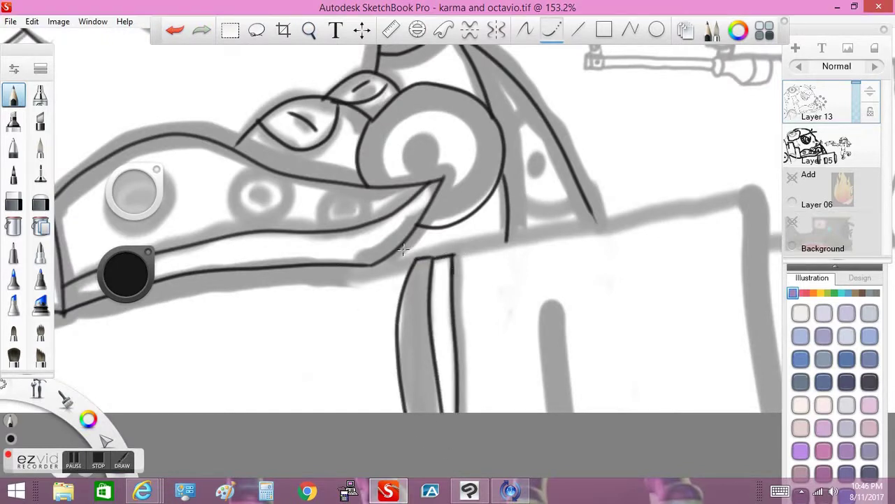
Step: Ink the curved edges of the sucker on the rear tentacle and fill in its dark centre dot
{"action": "key", "text": "space"}
{"action": "left_click_drag", "start_coordinate": [384, 276], "coordinate": [381, 249]}
{"action": "key", "text": "e"}
{"action": "mouse_move", "coordinate": [519, 160]}
{"action": "left_mouse_down"}
{"action": "mouse_move", "coordinate": [364, 200]}
{"action": "mouse_move", "coordinate": [368, 222]}
{"action": "mouse_move", "coordinate": [448, 253]}
{"action": "mouse_move", "coordinate": [385, 238]}
{"action": "left_mouse_up"}
{"action": "mouse_move", "coordinate": [301, 210]}
{"action": "left_mouse_down"}
{"action": "mouse_move", "coordinate": [350, 147]}
{"action": "mouse_move", "coordinate": [420, 151]}
{"action": "left_mouse_up"}
{"action": "left_click_drag", "start_coordinate": [297, 252], "coordinate": [475, 294]}
{"action": "left_click", "coordinate": [423, 354]}
{"action": "mouse_move", "coordinate": [366, 224]}
{"action": "left_mouse_down"}
{"action": "mouse_move", "coordinate": [381, 221]}
{"action": "mouse_move", "coordinate": [392, 287]}
{"action": "left_mouse_up"}
{"action": "key", "text": "ctrl+z"}
{"action": "left_click_drag", "start_coordinate": [134, 193], "coordinate": [116, 178]}
{"action": "mouse_move", "coordinate": [380, 220]}
{"action": "left_mouse_down"}
{"action": "mouse_move", "coordinate": [371, 241]}
{"action": "mouse_move", "coordinate": [348, 228]}
{"action": "left_mouse_up"}
{"action": "key", "text": "space"}
Step: Ink the box's top and right edges, the vertical line on its front and the narrow side piece
{"action": "left_click_drag", "start_coordinate": [429, 238], "coordinate": [426, 350]}
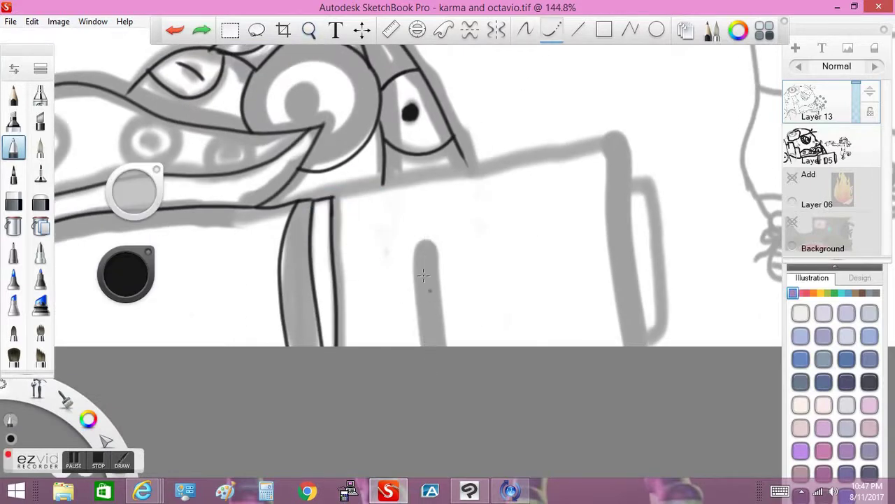
{"action": "mouse_move", "coordinate": [328, 199]}
{"action": "left_mouse_down"}
{"action": "mouse_move", "coordinate": [614, 137]}
{"action": "mouse_move", "coordinate": [631, 345]}
{"action": "left_mouse_up"}
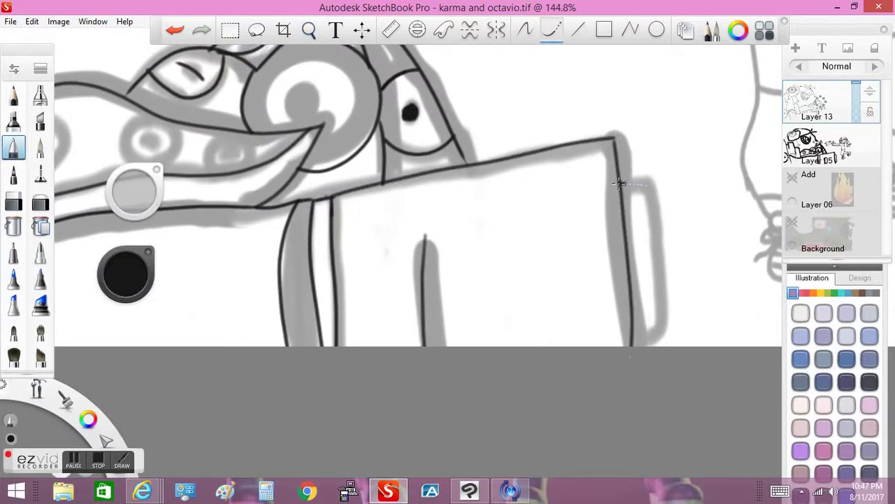
{"action": "key", "text": "space"}
{"action": "mouse_move", "coordinate": [420, 226]}
{"action": "left_mouse_down"}
{"action": "mouse_move", "coordinate": [448, 226]}
{"action": "mouse_move", "coordinate": [378, 226]}
{"action": "mouse_move", "coordinate": [459, 221]}
{"action": "mouse_move", "coordinate": [548, 199]}
{"action": "left_mouse_up"}
{"action": "key", "text": "ctrl+z"}
Step: Ink circles around the three suckers inside the mouth, moving and resizing the Ellipse guide for each one
{"action": "key", "text": "space"}
{"action": "left_click_drag", "start_coordinate": [352, 186], "coordinate": [428, 206]}
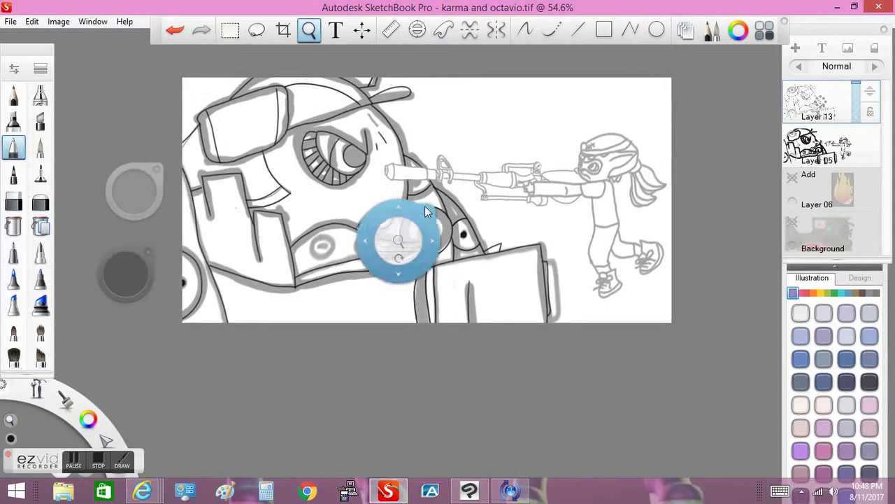
{"action": "key", "text": "alt+Tab"}
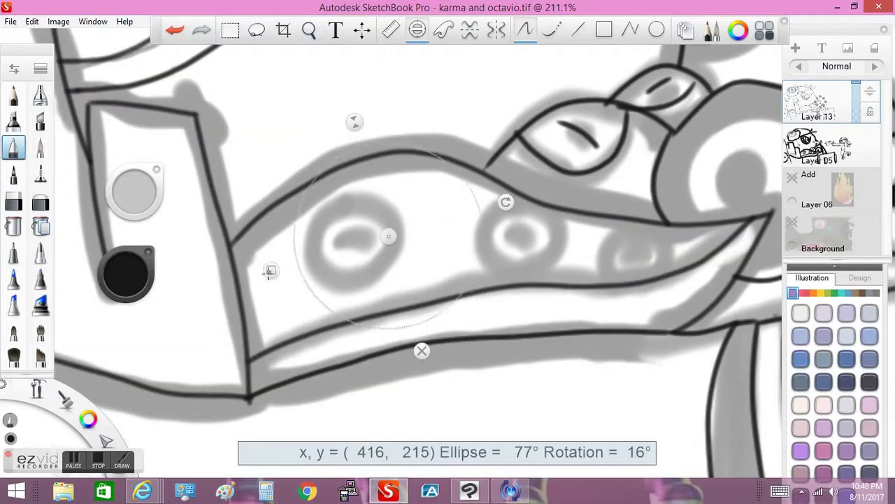
{"action": "mouse_move", "coordinate": [269, 271]}
{"action": "left_mouse_down"}
{"action": "mouse_move", "coordinate": [297, 241]}
{"action": "mouse_move", "coordinate": [435, 264]}
{"action": "mouse_move", "coordinate": [517, 204]}
{"action": "left_mouse_up"}
{"action": "left_click", "coordinate": [837, 489]}
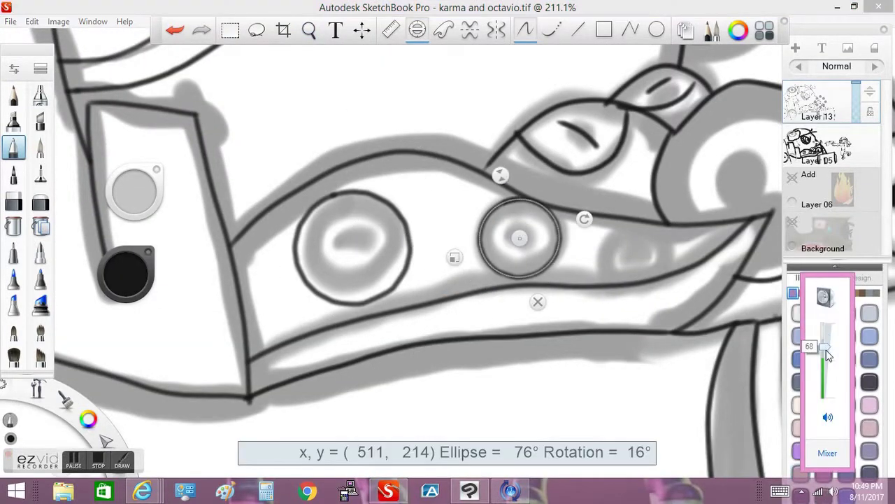
{"action": "left_click_drag", "start_coordinate": [519, 238], "coordinate": [631, 250]}
{"action": "left_click_drag", "start_coordinate": [561, 272], "coordinate": [559, 273]}
Step: Draw short curved slits inside the mouth's sucker circles
{"action": "left_click_drag", "start_coordinate": [319, 253], "coordinate": [381, 241]}
{"action": "key", "text": "ctrl+z"}
{"action": "left_click_drag", "start_coordinate": [324, 232], "coordinate": [378, 263]}
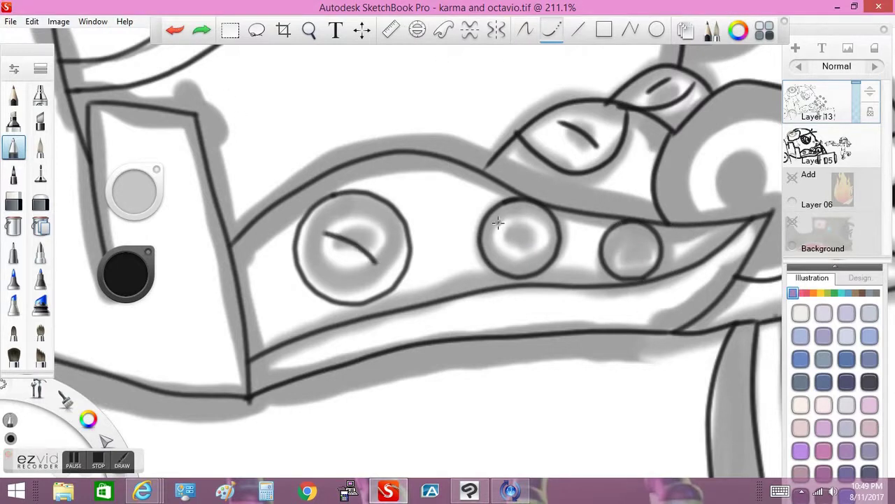
{"action": "mouse_move", "coordinate": [617, 244]}
{"action": "left_mouse_down"}
{"action": "mouse_move", "coordinate": [427, 242]}
{"action": "mouse_move", "coordinate": [372, 225]}
{"action": "mouse_move", "coordinate": [356, 227]}
{"action": "mouse_move", "coordinate": [360, 244]}
{"action": "mouse_move", "coordinate": [363, 235]}
{"action": "mouse_move", "coordinate": [400, 243]}
{"action": "mouse_move", "coordinate": [245, 224]}
{"action": "mouse_move", "coordinate": [237, 279]}
{"action": "mouse_move", "coordinate": [247, 228]}
{"action": "mouse_move", "coordinate": [311, 314]}
{"action": "mouse_move", "coordinate": [245, 299]}
{"action": "mouse_move", "coordinate": [288, 343]}
{"action": "left_mouse_up"}
{"action": "key", "text": "ctrl+z"}
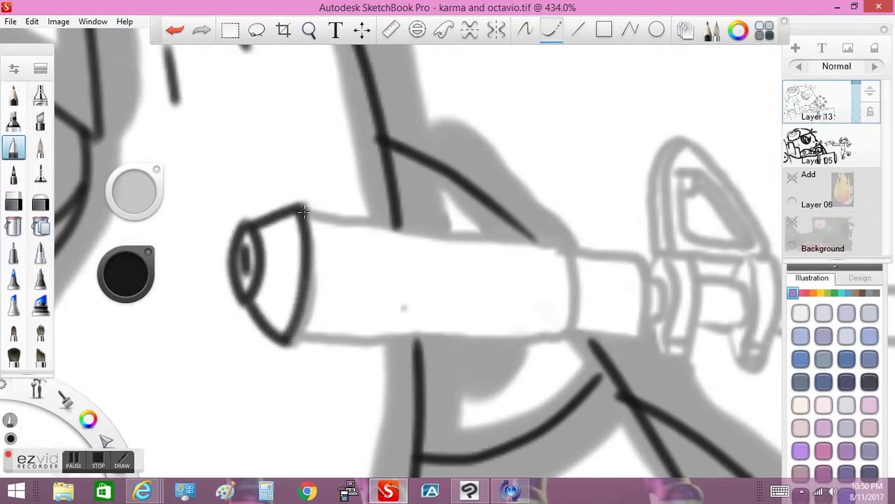
Step: Ink the upper and lower edges of the gun's barrel tube and the curved band line near its rear end
{"action": "mouse_move", "coordinate": [300, 210]}
{"action": "left_mouse_down"}
{"action": "mouse_move", "coordinate": [616, 257]}
{"action": "mouse_move", "coordinate": [633, 332]}
{"action": "left_mouse_up"}
{"action": "left_click_drag", "start_coordinate": [283, 343], "coordinate": [637, 334]}
{"action": "left_click_drag", "start_coordinate": [568, 252], "coordinate": [568, 282]}
{"action": "key", "text": "ctrl+z"}
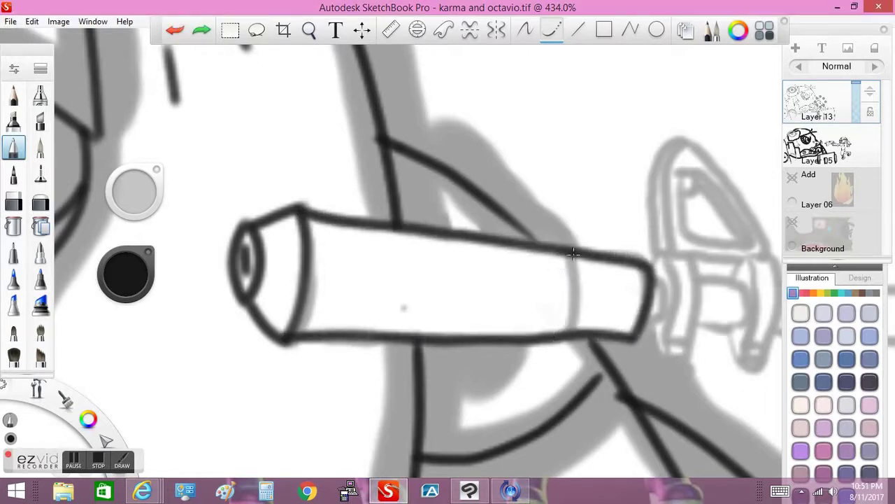
{"action": "left_click_drag", "start_coordinate": [565, 252], "coordinate": [568, 321]}
Step: Ink the rear-curved bracket of the gun's front sight mount next to the barrel tube, including its lower cross line
{"action": "left_click", "coordinate": [309, 30]}
{"action": "mouse_move", "coordinate": [349, 210]}
{"action": "left_mouse_down"}
{"action": "mouse_move", "coordinate": [398, 236]}
{"action": "mouse_move", "coordinate": [363, 307]}
{"action": "mouse_move", "coordinate": [329, 216]}
{"action": "mouse_move", "coordinate": [340, 189]}
{"action": "left_mouse_up"}
{"action": "left_click_drag", "start_coordinate": [381, 231], "coordinate": [334, 185]}
{"action": "mouse_move", "coordinate": [378, 210]}
{"action": "left_mouse_down"}
{"action": "mouse_move", "coordinate": [374, 405]}
{"action": "mouse_move", "coordinate": [336, 360]}
{"action": "mouse_move", "coordinate": [364, 447]}
{"action": "left_mouse_up"}
{"action": "left_click_drag", "start_coordinate": [420, 199], "coordinate": [420, 433]}
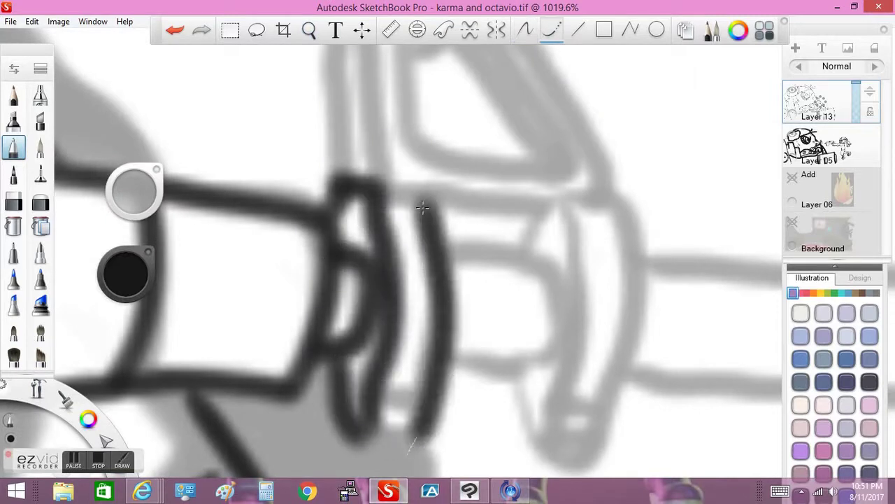
{"action": "key", "text": "ctrl+z"}
{"action": "mouse_move", "coordinate": [363, 198]}
{"action": "left_mouse_down"}
{"action": "mouse_move", "coordinate": [432, 199]}
{"action": "mouse_move", "coordinate": [428, 420]}
{"action": "mouse_move", "coordinate": [354, 437]}
{"action": "left_mouse_up"}
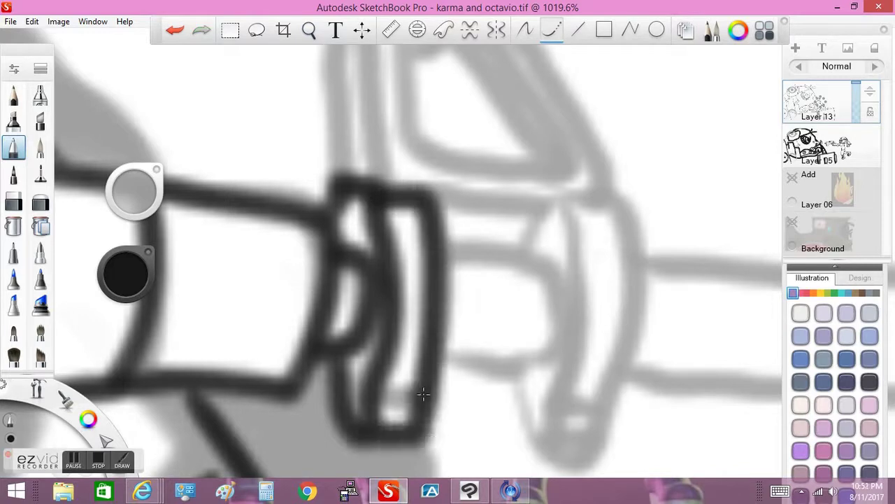
{"action": "left_click_drag", "start_coordinate": [428, 383], "coordinate": [359, 412]}
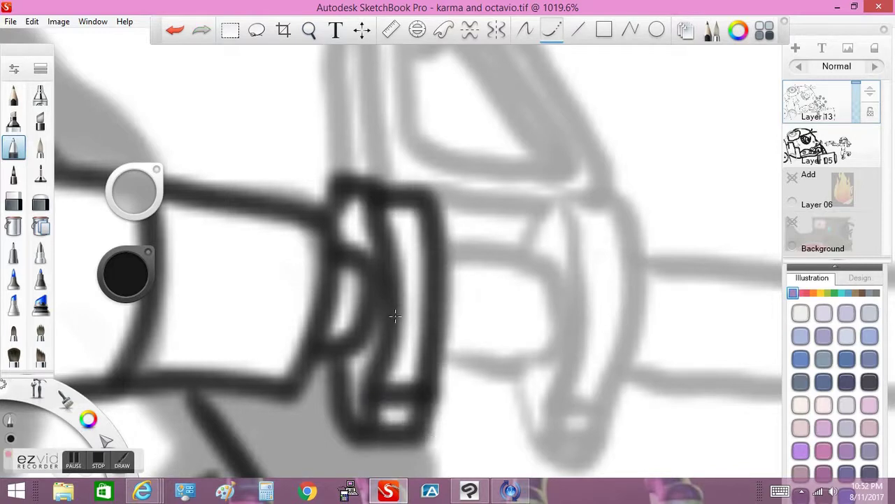
Step: Ink the tube between the two front sight brackets, plus the rear bracket and the edge joining the brackets
{"action": "mouse_move", "coordinate": [448, 245]}
{"action": "left_mouse_down"}
{"action": "mouse_move", "coordinate": [521, 253]}
{"action": "mouse_move", "coordinate": [444, 361]}
{"action": "left_mouse_up"}
{"action": "mouse_move", "coordinate": [517, 385]}
{"action": "left_mouse_down"}
{"action": "mouse_move", "coordinate": [539, 441]}
{"action": "mouse_move", "coordinate": [594, 462]}
{"action": "left_mouse_up"}
{"action": "mouse_move", "coordinate": [556, 202]}
{"action": "left_mouse_down"}
{"action": "mouse_move", "coordinate": [563, 389]}
{"action": "mouse_move", "coordinate": [553, 461]}
{"action": "mouse_move", "coordinate": [651, 371]}
{"action": "mouse_move", "coordinate": [588, 458]}
{"action": "left_mouse_up"}
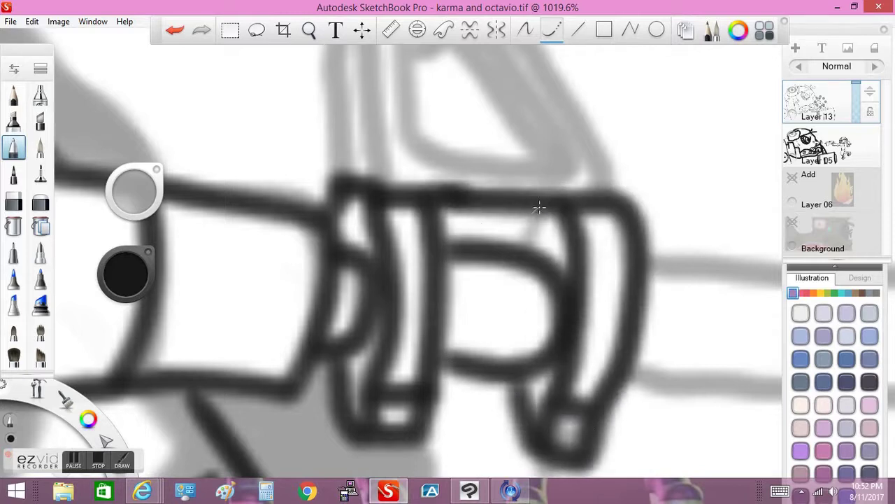
Step: Ink the triangular front sight frame above the mount, including its inner opening and upright lines
{"action": "key", "text": "space"}
{"action": "left_click_drag", "start_coordinate": [394, 140], "coordinate": [360, 260]}
{"action": "key", "text": "ctrl+z"}
{"action": "left_click", "coordinate": [552, 29]}
{"action": "mouse_move", "coordinate": [371, 56]}
{"action": "left_mouse_down"}
{"action": "mouse_move", "coordinate": [328, 210]}
{"action": "mouse_move", "coordinate": [350, 308]}
{"action": "left_mouse_up"}
{"action": "mouse_move", "coordinate": [370, 56]}
{"action": "left_mouse_down"}
{"action": "mouse_move", "coordinate": [430, 89]}
{"action": "mouse_move", "coordinate": [525, 216]}
{"action": "mouse_move", "coordinate": [558, 328]}
{"action": "left_mouse_up"}
{"action": "mouse_move", "coordinate": [362, 126]}
{"action": "left_mouse_down"}
{"action": "mouse_move", "coordinate": [371, 279]}
{"action": "mouse_move", "coordinate": [462, 301]}
{"action": "mouse_move", "coordinate": [525, 287]}
{"action": "mouse_move", "coordinate": [371, 260]}
{"action": "left_mouse_up"}
{"action": "key", "text": "ctrl+z"}
{"action": "left_click_drag", "start_coordinate": [382, 112], "coordinate": [500, 291]}
{"action": "scroll", "coordinate": [328, 163], "scroll_direction": "up", "scroll_amount": 1}
{"action": "scroll", "coordinate": [382, 93], "scroll_direction": "down", "scroll_amount": 1}
{"action": "left_click_drag", "start_coordinate": [383, 93], "coordinate": [300, 318]}
{"action": "scroll", "coordinate": [336, 206], "scroll_direction": "down", "scroll_amount": 6}
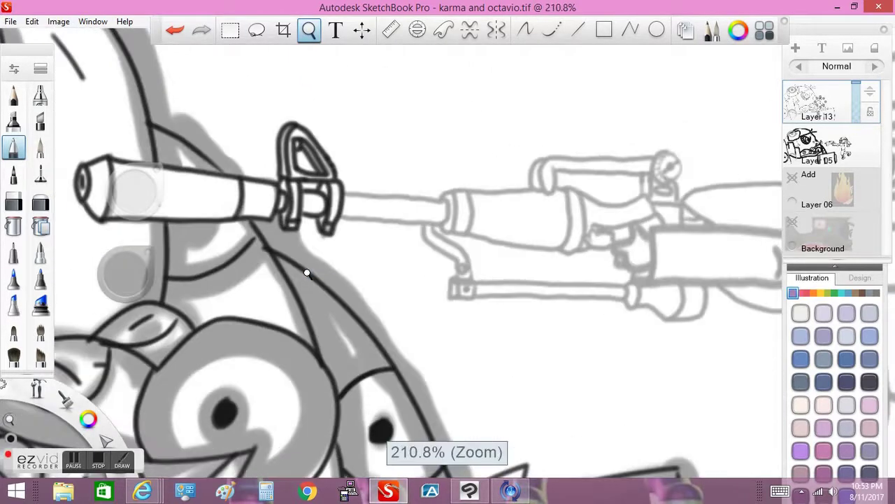
{"action": "scroll", "coordinate": [307, 273], "scroll_direction": "up", "scroll_amount": 5}
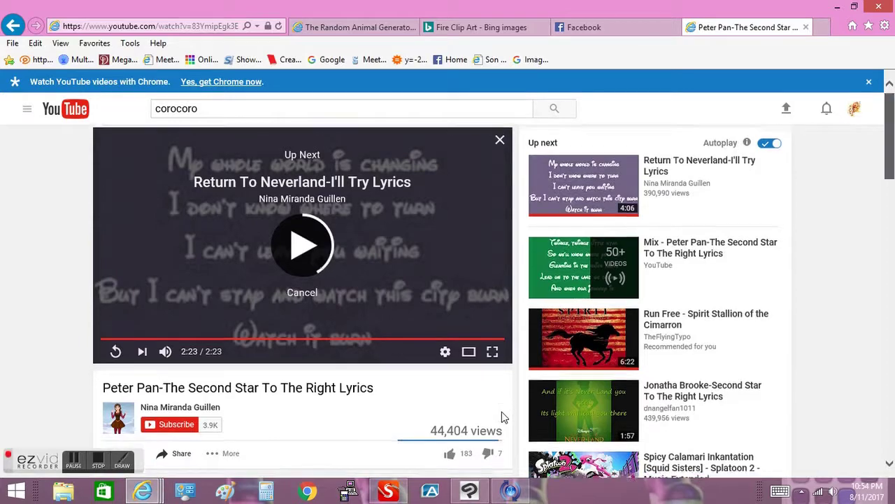
Step: Browse the suggested YouTube videos and open Stuck Like Glue - Sugarland (With Lyrics)
{"action": "scroll", "coordinate": [504, 417], "scroll_direction": "down", "scroll_amount": 3}
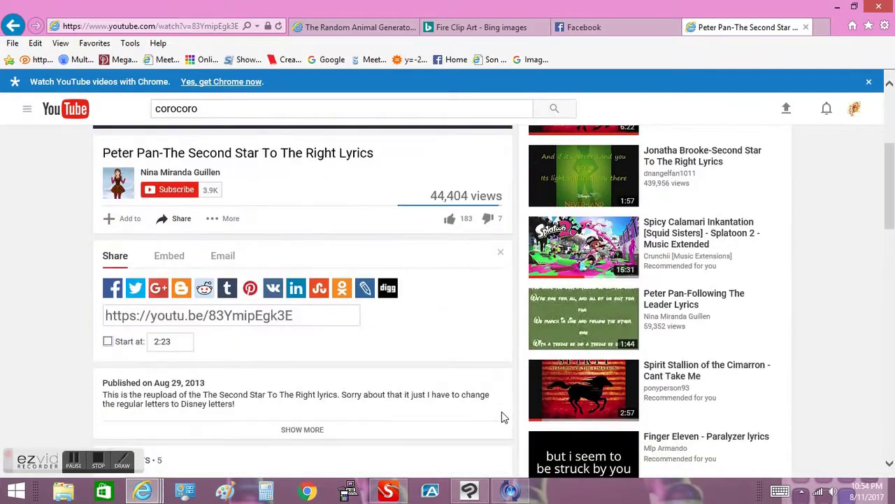
{"action": "scroll", "coordinate": [504, 417], "scroll_direction": "down", "scroll_amount": 12}
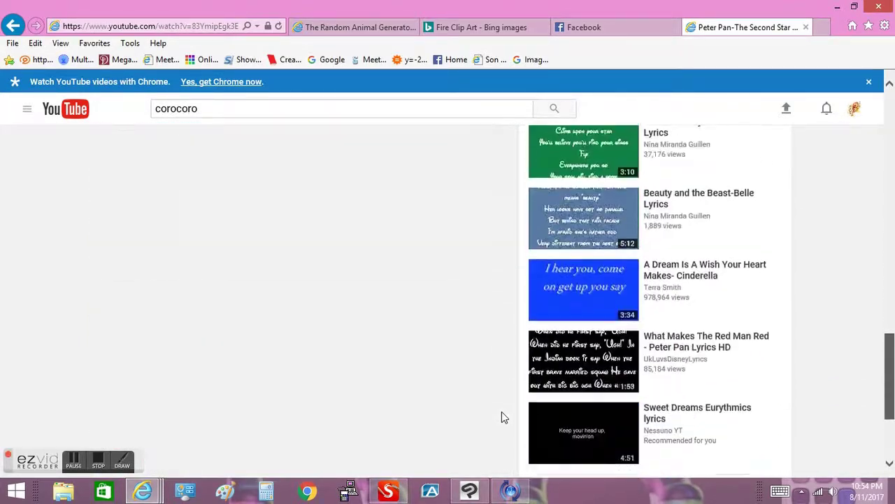
{"action": "scroll", "coordinate": [502, 417], "scroll_direction": "down", "scroll_amount": 1}
{"action": "key", "text": "alt+Left"}
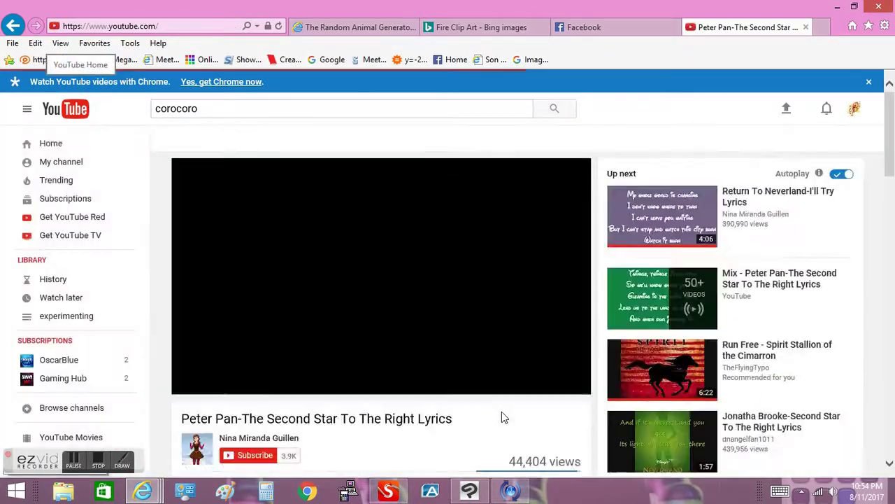
{"action": "left_click", "coordinate": [503, 417]}
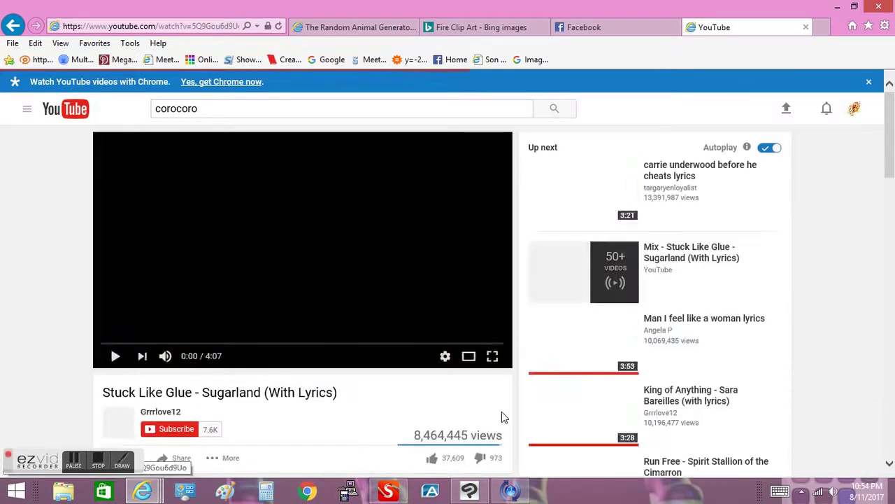
Step: Switch back to SketchBook and ink the barrel up to the handguard, with the front collar's curved band lines
{"action": "key", "text": "alt+Tab"}
{"action": "mouse_move", "coordinate": [216, 211]}
{"action": "left_mouse_down"}
{"action": "mouse_move", "coordinate": [535, 241]}
{"action": "mouse_move", "coordinate": [546, 284]}
{"action": "mouse_move", "coordinate": [446, 315]}
{"action": "mouse_move", "coordinate": [231, 308]}
{"action": "left_mouse_up"}
{"action": "left_click_drag", "start_coordinate": [574, 203], "coordinate": [399, 161]}
{"action": "left_click", "coordinate": [175, 30]}
{"action": "mouse_move", "coordinate": [345, 294]}
{"action": "left_mouse_down"}
{"action": "mouse_move", "coordinate": [356, 308]}
{"action": "mouse_move", "coordinate": [378, 179]}
{"action": "mouse_move", "coordinate": [395, 326]}
{"action": "left_mouse_up"}
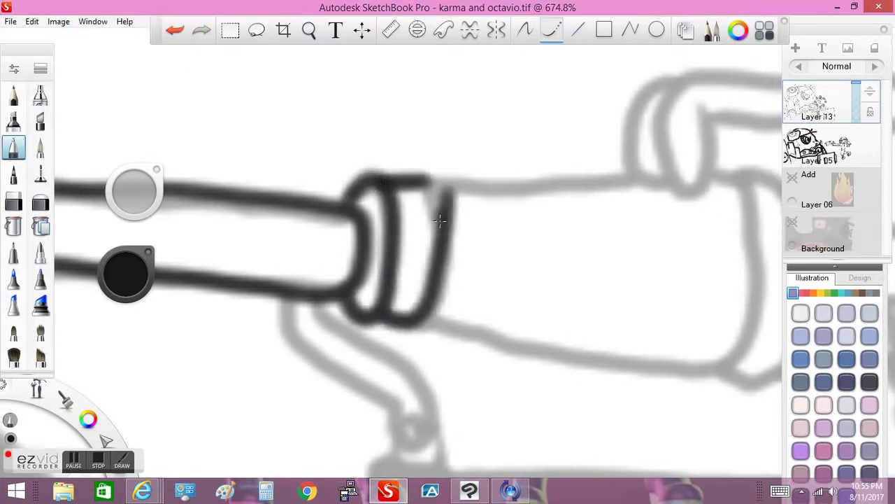
{"action": "key", "text": "ctrl+z"}
{"action": "key", "text": "ctrl+z"}
Step: Ink the handguard's upper and lower edges and the curve closing its rear end
{"action": "mouse_move", "coordinate": [425, 178]}
{"action": "left_mouse_down"}
{"action": "mouse_move", "coordinate": [406, 332]}
{"action": "mouse_move", "coordinate": [498, 178]}
{"action": "left_mouse_up"}
{"action": "mouse_move", "coordinate": [376, 184]}
{"action": "left_mouse_down"}
{"action": "mouse_move", "coordinate": [493, 126]}
{"action": "mouse_move", "coordinate": [415, 181]}
{"action": "mouse_move", "coordinate": [633, 180]}
{"action": "left_mouse_up"}
{"action": "key", "text": "ctrl+z"}
{"action": "mouse_move", "coordinate": [428, 319]}
{"action": "left_mouse_down"}
{"action": "mouse_move", "coordinate": [761, 350]}
{"action": "mouse_move", "coordinate": [735, 175]}
{"action": "mouse_move", "coordinate": [717, 165]}
{"action": "left_mouse_up"}
{"action": "key", "text": "ctrl+z"}
{"action": "left_click_drag", "start_coordinate": [549, 200], "coordinate": [367, 197]}
{"action": "mouse_move", "coordinate": [245, 311]}
{"action": "left_mouse_down"}
{"action": "mouse_move", "coordinate": [406, 349]}
{"action": "mouse_move", "coordinate": [570, 316]}
{"action": "mouse_move", "coordinate": [539, 162]}
{"action": "left_mouse_up"}
Step: Ink the pipe above the handguard, including both long edges and its hooked front end
{"action": "mouse_move", "coordinate": [507, 70]}
{"action": "left_mouse_down"}
{"action": "mouse_move", "coordinate": [504, 191]}
{"action": "mouse_move", "coordinate": [521, 70]}
{"action": "left_mouse_up"}
{"action": "left_click_drag", "start_coordinate": [528, 106], "coordinate": [782, 119]}
{"action": "mouse_move", "coordinate": [499, 75]}
{"action": "left_mouse_down"}
{"action": "mouse_move", "coordinate": [782, 70]}
{"action": "mouse_move", "coordinate": [481, 71]}
{"action": "mouse_move", "coordinate": [444, 133]}
{"action": "mouse_move", "coordinate": [498, 191]}
{"action": "left_mouse_up"}
{"action": "key", "text": "ctrl+z"}
{"action": "left_click_drag", "start_coordinate": [446, 105], "coordinate": [489, 179]}
{"action": "key", "text": "ctrl+z"}
{"action": "left_click_drag", "start_coordinate": [499, 70], "coordinate": [453, 176]}
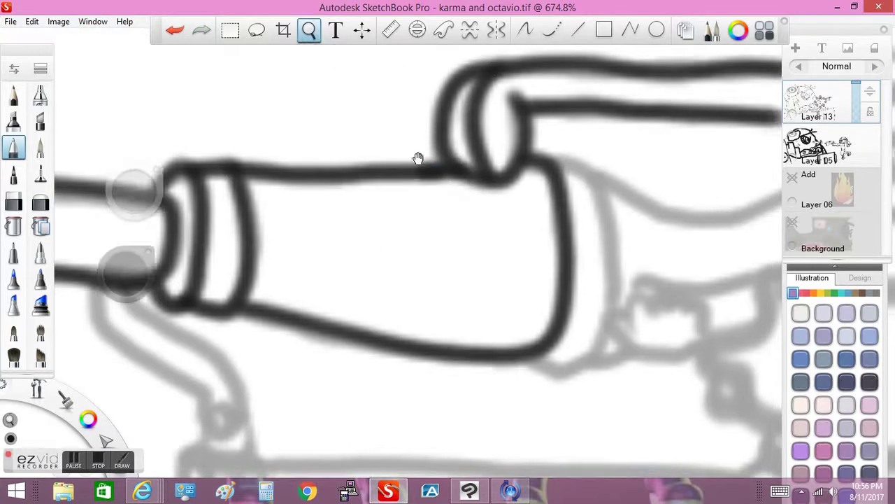
Step: Ink the outer curve of the band at the handguard's rear end
{"action": "scroll", "coordinate": [415, 156], "scroll_direction": "down", "scroll_amount": 5}
{"action": "scroll", "coordinate": [415, 140], "scroll_direction": "up", "scroll_amount": 6}
{"action": "mouse_move", "coordinate": [275, 138]}
{"action": "left_mouse_down"}
{"action": "mouse_move", "coordinate": [347, 284]}
{"action": "mouse_move", "coordinate": [301, 378]}
{"action": "mouse_move", "coordinate": [251, 367]}
{"action": "left_mouse_up"}
{"action": "scroll", "coordinate": [370, 254], "scroll_direction": "up", "scroll_amount": 2}
{"action": "scroll", "coordinate": [370, 254], "scroll_direction": "down", "scroll_amount": 2}
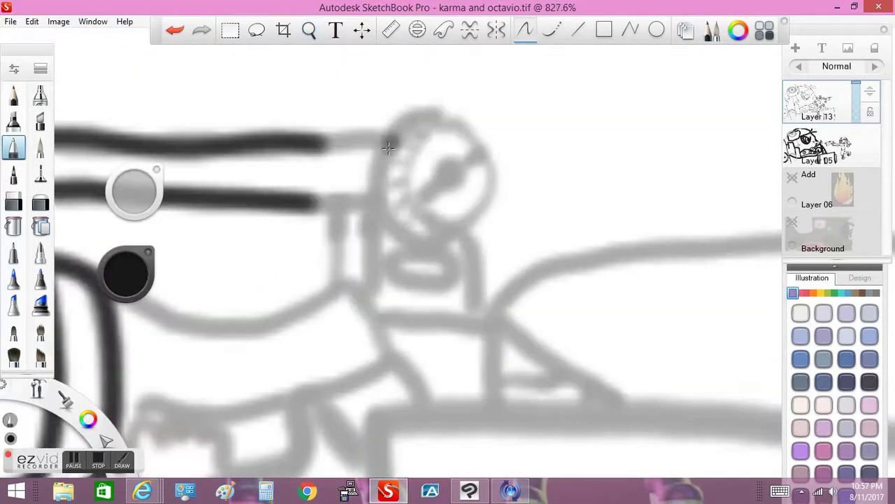
Step: Ink the round gauge at the pipe's rear end with its inner rim, rim marks and diagonal needle
{"action": "mouse_move", "coordinate": [423, 111]}
{"action": "left_mouse_down"}
{"action": "mouse_move", "coordinate": [367, 217]}
{"action": "mouse_move", "coordinate": [483, 126]}
{"action": "mouse_move", "coordinate": [403, 199]}
{"action": "mouse_move", "coordinate": [447, 173]}
{"action": "left_mouse_up"}
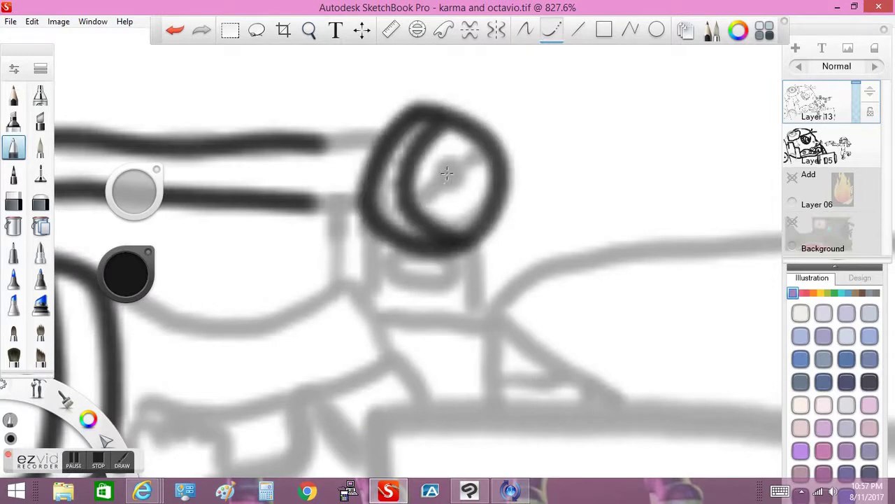
{"action": "left_click", "coordinate": [552, 30]}
{"action": "left_click_drag", "start_coordinate": [404, 211], "coordinate": [488, 145]}
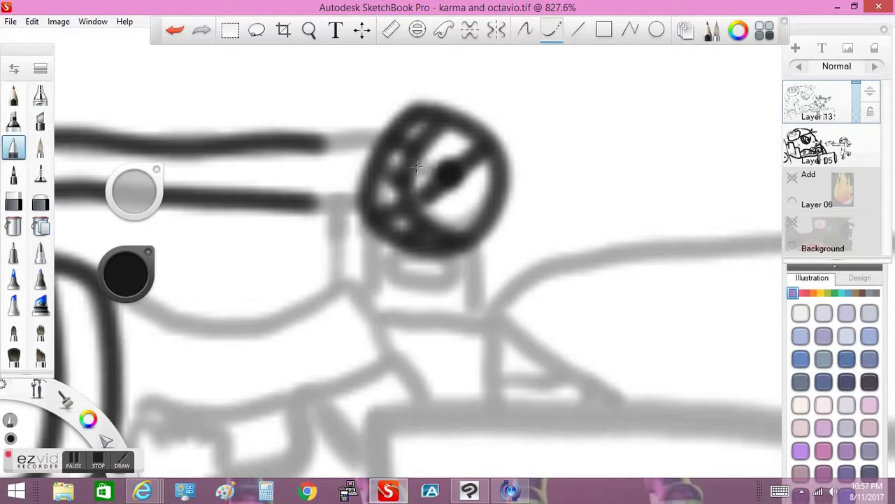
Step: Ink the narrow upright bracket beside the gauge and extend both pipe edges to meet the gauge
{"action": "left_click_drag", "start_coordinate": [369, 223], "coordinate": [371, 303]}
{"action": "left_click_drag", "start_coordinate": [333, 205], "coordinate": [329, 288]}
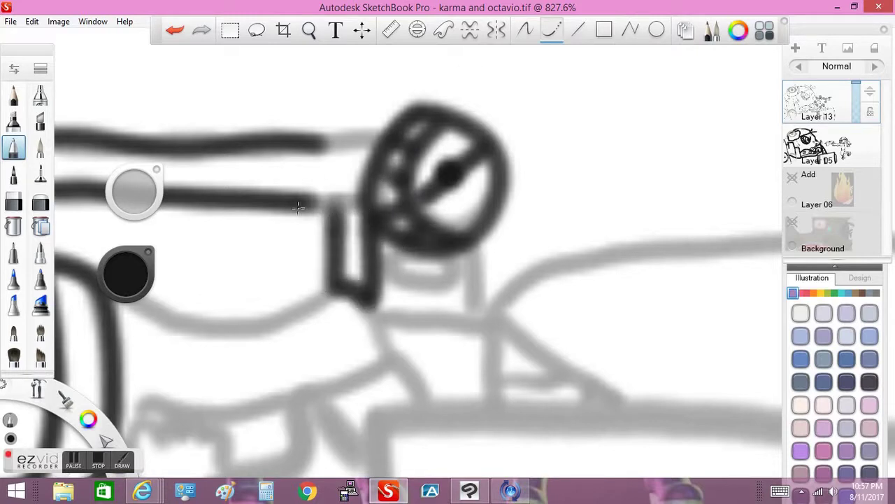
{"action": "left_click_drag", "start_coordinate": [297, 207], "coordinate": [385, 206]}
{"action": "left_click_drag", "start_coordinate": [296, 140], "coordinate": [399, 136]}
Step: Ink the mount below the gauge, including its inner oval, base line, triangular brace and curved lower edge
{"action": "left_click_drag", "start_coordinate": [479, 244], "coordinate": [475, 321]}
{"action": "mouse_move", "coordinate": [385, 245]}
{"action": "left_mouse_down"}
{"action": "mouse_move", "coordinate": [413, 286]}
{"action": "mouse_move", "coordinate": [402, 253]}
{"action": "left_mouse_up"}
{"action": "left_click_drag", "start_coordinate": [365, 308], "coordinate": [470, 309]}
{"action": "mouse_move", "coordinate": [482, 313]}
{"action": "left_mouse_down"}
{"action": "mouse_move", "coordinate": [495, 400]}
{"action": "mouse_move", "coordinate": [591, 385]}
{"action": "left_mouse_up"}
{"action": "left_click_drag", "start_coordinate": [494, 312], "coordinate": [625, 407]}
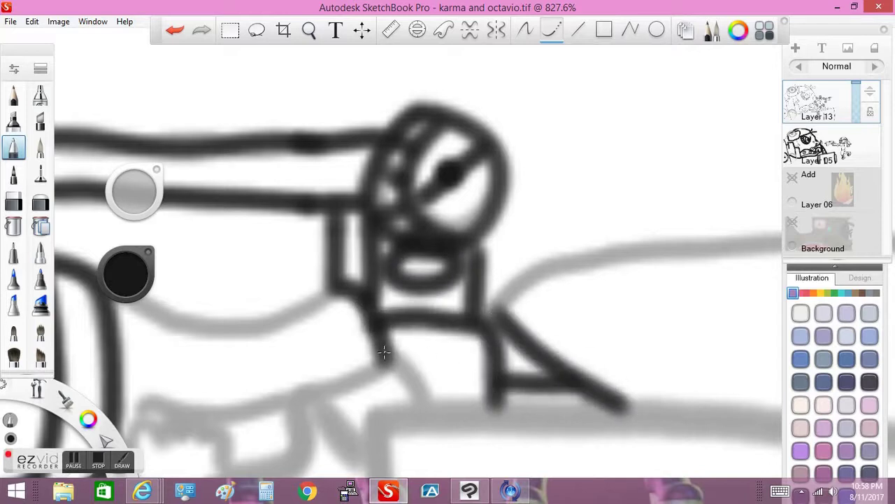
{"action": "left_click_drag", "start_coordinate": [377, 330], "coordinate": [433, 414]}
Step: Ink the curved upper and lower edges of the gun section between the handguard's rear band and the gauge mount
{"action": "scroll", "coordinate": [314, 398], "scroll_direction": "down", "scroll_amount": 3}
{"action": "scroll", "coordinate": [340, 300], "scroll_direction": "up", "scroll_amount": 5}
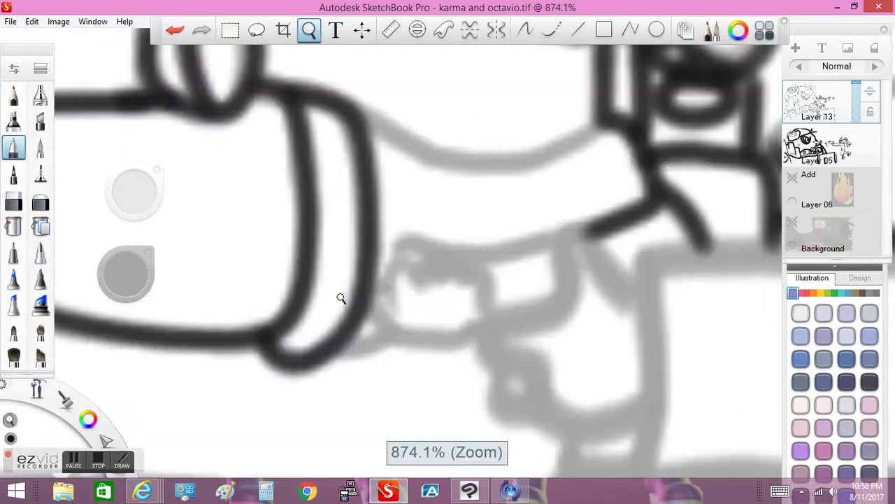
{"action": "left_click_drag", "start_coordinate": [226, 102], "coordinate": [553, 130]}
{"action": "mouse_move", "coordinate": [286, 276]}
{"action": "left_mouse_down"}
{"action": "mouse_move", "coordinate": [505, 260]}
{"action": "mouse_move", "coordinate": [595, 353]}
{"action": "left_mouse_up"}
Step: Ink the outline of the hand gripping the gun, including its thumb, small fingertip and the wrist edge
{"action": "mouse_move", "coordinate": [518, 264]}
{"action": "left_mouse_down"}
{"action": "mouse_move", "coordinate": [404, 428]}
{"action": "mouse_move", "coordinate": [472, 470]}
{"action": "left_mouse_up"}
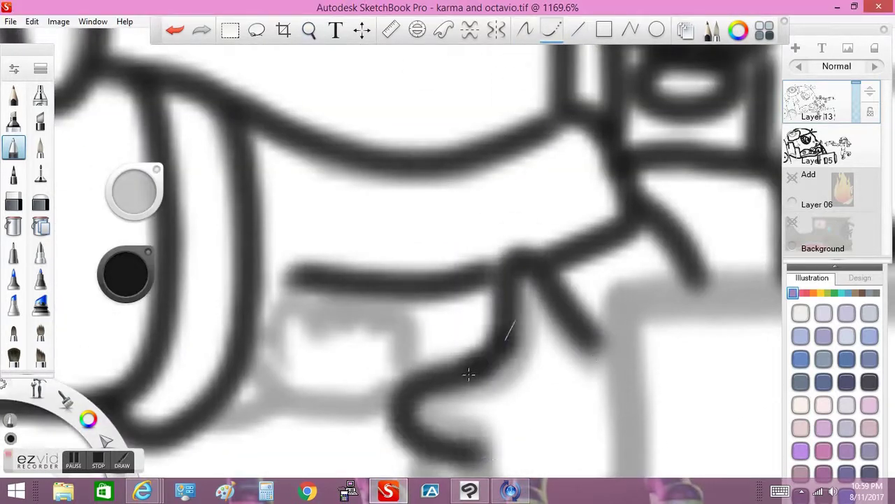
{"action": "left_click_drag", "start_coordinate": [469, 374], "coordinate": [445, 184]}
{"action": "mouse_move", "coordinate": [446, 266]}
{"action": "left_mouse_down"}
{"action": "mouse_move", "coordinate": [566, 144]}
{"action": "mouse_move", "coordinate": [580, 301]}
{"action": "left_mouse_up"}
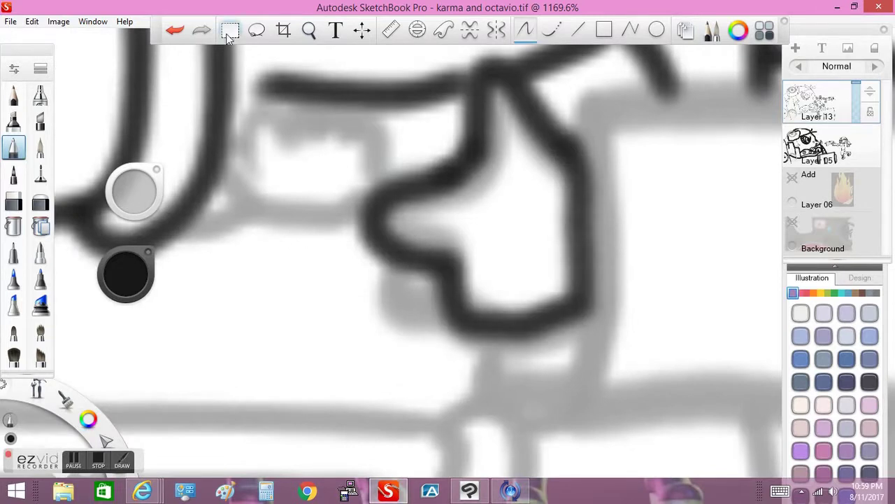
{"action": "key", "text": "ctrl+z"}
{"action": "mouse_move", "coordinate": [451, 269]}
{"action": "left_mouse_down"}
{"action": "mouse_move", "coordinate": [595, 315]}
{"action": "mouse_move", "coordinate": [587, 114]}
{"action": "mouse_move", "coordinate": [595, 308]}
{"action": "left_mouse_up"}
{"action": "left_click_drag", "start_coordinate": [546, 136], "coordinate": [594, 185]}
{"action": "left_click_drag", "start_coordinate": [393, 263], "coordinate": [390, 252]}
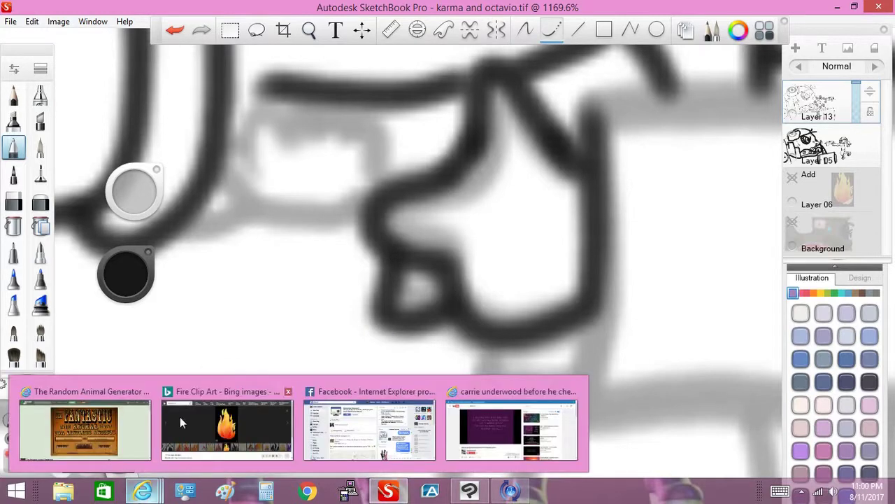
Step: Ink the small jagged block and the connecting curves between the handguard's rear band and the hand
{"action": "mouse_move", "coordinate": [376, 137]}
{"action": "left_mouse_down"}
{"action": "mouse_move", "coordinate": [371, 194]}
{"action": "mouse_move", "coordinate": [322, 120]}
{"action": "mouse_move", "coordinate": [266, 121]}
{"action": "mouse_move", "coordinate": [224, 170]}
{"action": "mouse_move", "coordinate": [370, 215]}
{"action": "left_mouse_up"}
{"action": "left_click_drag", "start_coordinate": [252, 224], "coordinate": [161, 238]}
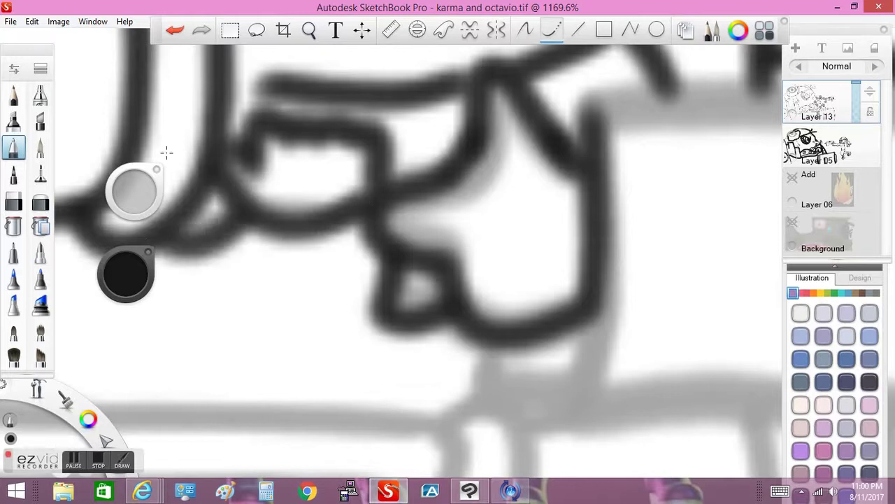
{"action": "key", "text": "ctrl+z"}
{"action": "left_click_drag", "start_coordinate": [303, 131], "coordinate": [294, 224]}
Step: Ink the long upper curve of the gun's stock and the hooked notch at its rear end
{"action": "mouse_move", "coordinate": [235, 184]}
{"action": "left_mouse_down"}
{"action": "mouse_move", "coordinate": [290, 240]}
{"action": "mouse_move", "coordinate": [284, 200]}
{"action": "mouse_move", "coordinate": [310, 176]}
{"action": "mouse_move", "coordinate": [344, 190]}
{"action": "left_mouse_up"}
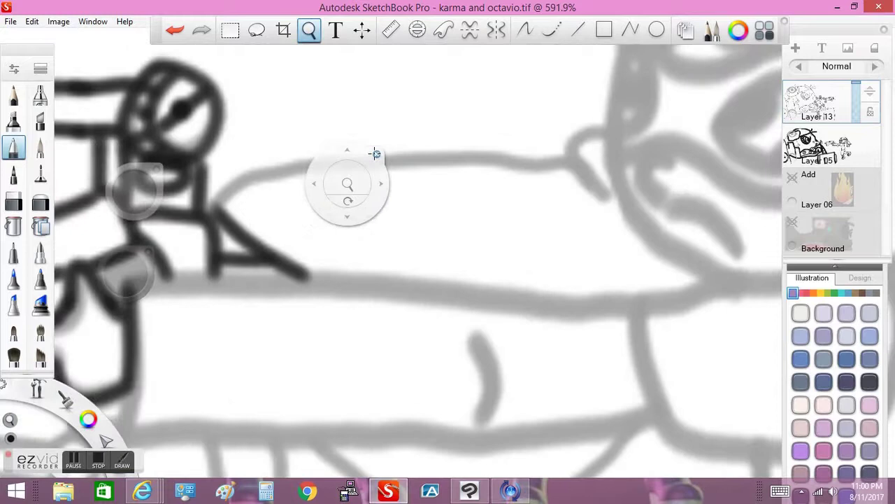
{"action": "left_click_drag", "start_coordinate": [572, 146], "coordinate": [605, 199]}
{"action": "mouse_move", "coordinate": [580, 163]}
{"action": "left_mouse_down"}
{"action": "mouse_move", "coordinate": [231, 183]}
{"action": "mouse_move", "coordinate": [205, 209]}
{"action": "left_mouse_up"}
{"action": "mouse_move", "coordinate": [355, 110]}
{"action": "left_mouse_down"}
{"action": "mouse_move", "coordinate": [347, 184]}
{"action": "mouse_move", "coordinate": [378, 154]}
{"action": "mouse_move", "coordinate": [475, 105]}
{"action": "left_mouse_up"}
{"action": "key", "text": "ctrl+z"}
Step: Ink the flared part below the hand, including its front ring, dividing curve and rounded rear end
{"action": "mouse_move", "coordinate": [384, 172]}
{"action": "left_mouse_down"}
{"action": "mouse_move", "coordinate": [385, 210]}
{"action": "mouse_move", "coordinate": [430, 272]}
{"action": "mouse_move", "coordinate": [371, 341]}
{"action": "mouse_move", "coordinate": [357, 231]}
{"action": "mouse_move", "coordinate": [378, 346]}
{"action": "mouse_move", "coordinate": [416, 220]}
{"action": "mouse_move", "coordinate": [396, 232]}
{"action": "mouse_move", "coordinate": [601, 224]}
{"action": "mouse_move", "coordinate": [497, 389]}
{"action": "mouse_move", "coordinate": [384, 321]}
{"action": "left_mouse_up"}
{"action": "key", "text": "ctrl+z"}
{"action": "left_click_drag", "start_coordinate": [463, 241], "coordinate": [470, 129]}
{"action": "mouse_move", "coordinate": [589, 227]}
{"action": "left_mouse_down"}
{"action": "mouse_move", "coordinate": [717, 364]}
{"action": "mouse_move", "coordinate": [539, 392]}
{"action": "left_mouse_up"}
{"action": "key", "text": "ctrl+z"}
{"action": "mouse_move", "coordinate": [700, 231]}
{"action": "left_mouse_down"}
{"action": "mouse_move", "coordinate": [703, 273]}
{"action": "mouse_move", "coordinate": [552, 392]}
{"action": "left_mouse_up"}
{"action": "left_click_drag", "start_coordinate": [580, 230], "coordinate": [699, 224]}
{"action": "key", "text": "space"}
{"action": "left_click_drag", "start_coordinate": [420, 310], "coordinate": [432, 285]}
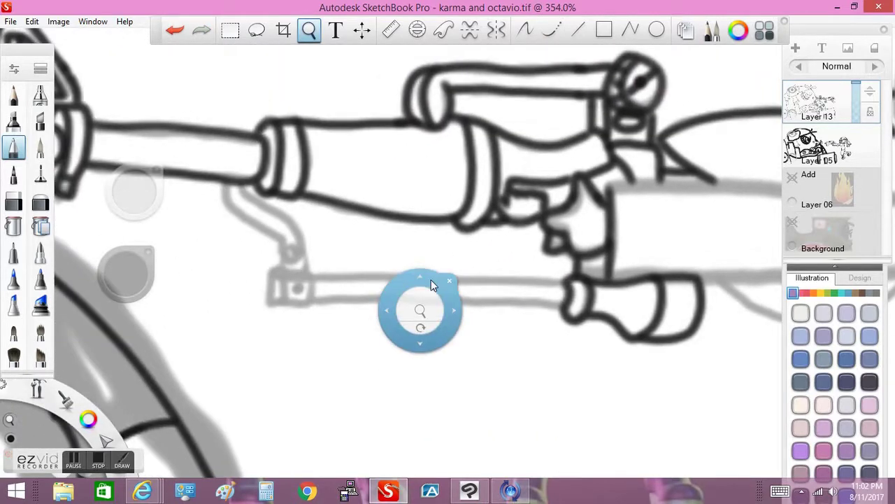
Step: Switch to the YouTube window in Internet Explorer and look through the suggested videos
{"action": "mouse_move", "coordinate": [142, 491]}
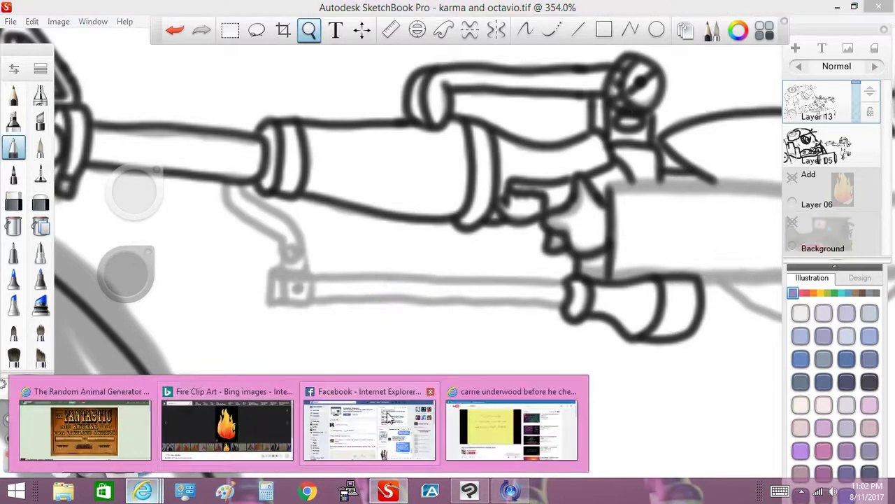
{"action": "left_click", "coordinate": [505, 429]}
{"action": "scroll", "coordinate": [505, 429], "scroll_direction": "down", "scroll_amount": 10}
{"action": "scroll", "coordinate": [509, 435], "scroll_direction": "up", "scroll_amount": 10}
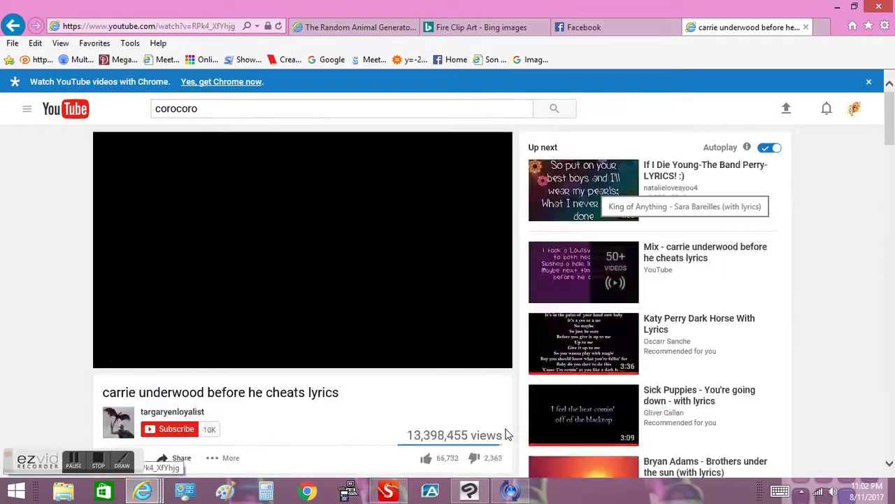
Step: Return to SketchBook and ink the bent arm below the barrel with the small clamp box at its end
{"action": "key", "text": "alt+Tab"}
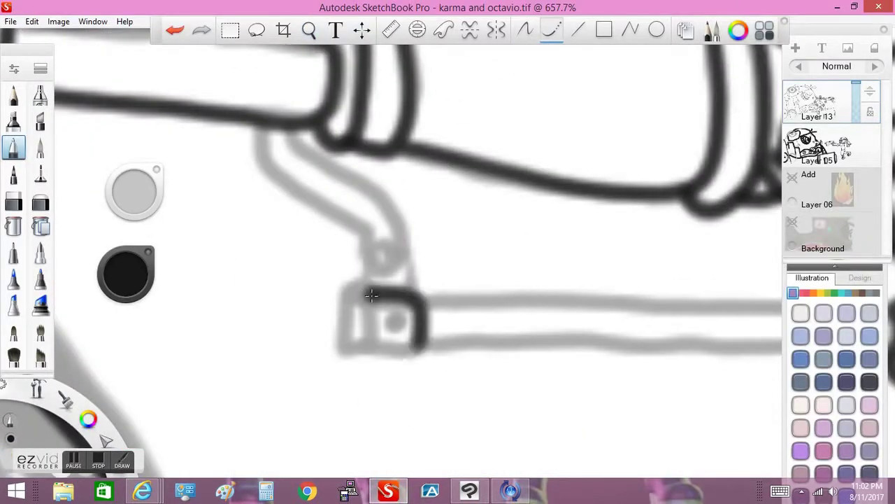
{"action": "left_click_drag", "start_coordinate": [372, 295], "coordinate": [418, 351]}
{"action": "mouse_move", "coordinate": [257, 120]}
{"action": "left_mouse_down"}
{"action": "mouse_move", "coordinate": [364, 231]}
{"action": "mouse_move", "coordinate": [367, 277]}
{"action": "left_mouse_up"}
{"action": "left_click_drag", "start_coordinate": [289, 124], "coordinate": [404, 255]}
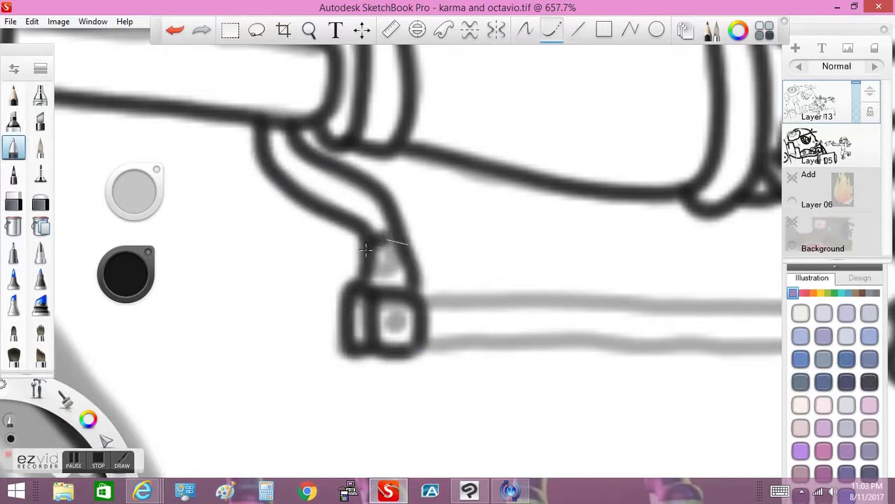
Step: Ink the upper and lower edges of the long rod from the clamp box to the flared part's ring
{"action": "scroll", "coordinate": [388, 234], "scroll_direction": "right", "scroll_amount": 5}
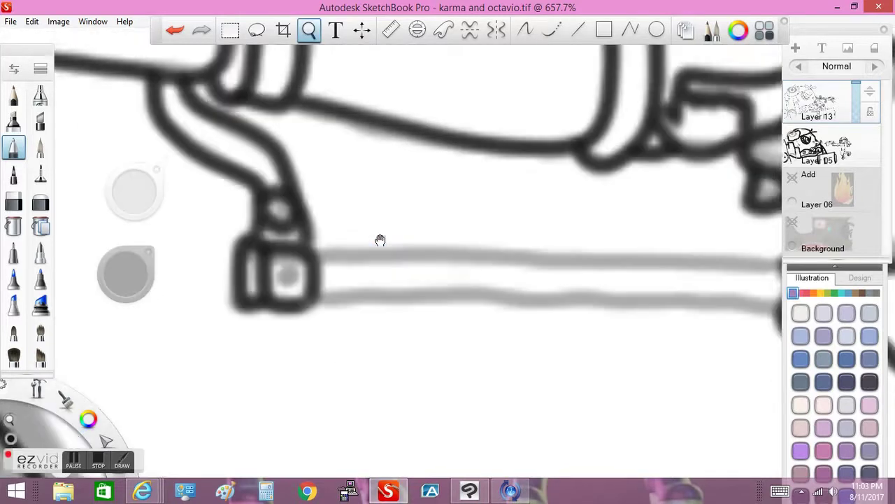
{"action": "left_click_drag", "start_coordinate": [201, 251], "coordinate": [661, 260]}
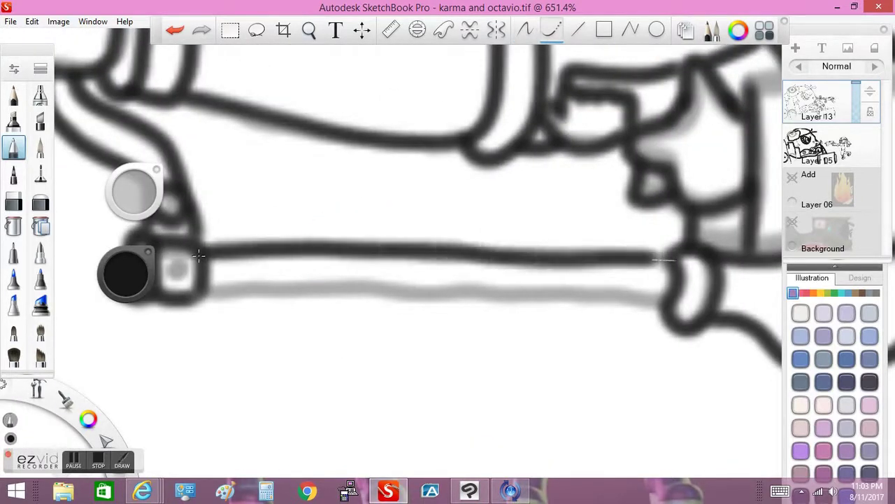
{"action": "mouse_move", "coordinate": [201, 293]}
{"action": "left_mouse_down"}
{"action": "mouse_move", "coordinate": [581, 294]}
{"action": "mouse_move", "coordinate": [696, 271]}
{"action": "left_mouse_up"}
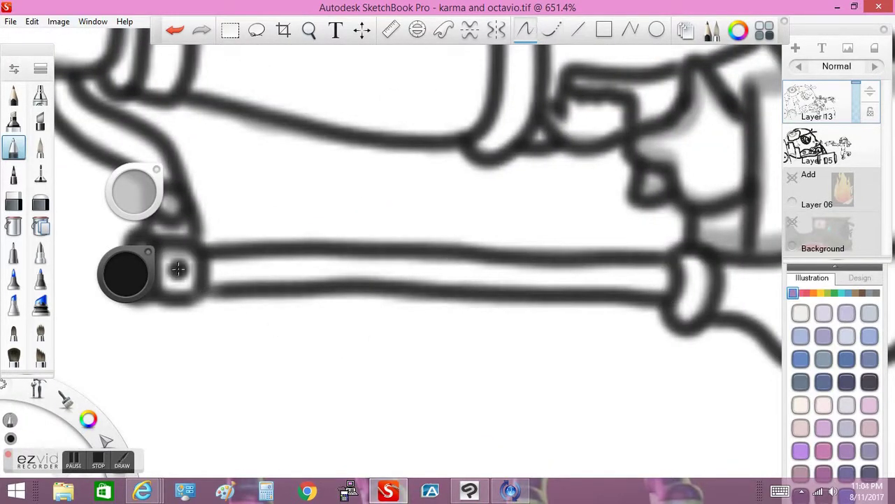
Step: Try an upper edge for the character's outstretched arm, undo it, and ink the short curved elbow crease
{"action": "left_click", "coordinate": [309, 30]}
{"action": "mouse_move", "coordinate": [426, 164]}
{"action": "left_mouse_down"}
{"action": "mouse_move", "coordinate": [405, 220]}
{"action": "mouse_move", "coordinate": [431, 185]}
{"action": "mouse_move", "coordinate": [698, 193]}
{"action": "left_mouse_up"}
{"action": "left_click", "coordinate": [551, 29]}
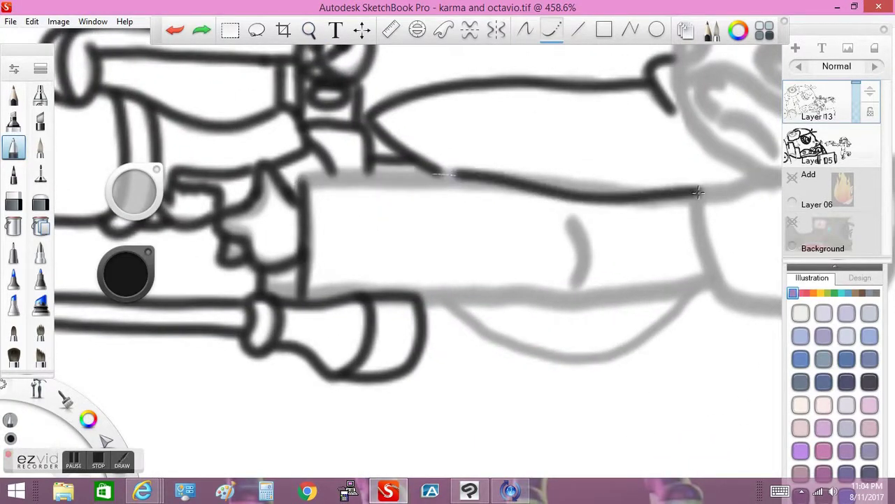
{"action": "key", "text": "ctrl+z"}
{"action": "left_click_drag", "start_coordinate": [579, 282], "coordinate": [570, 217]}
Step: Ink the outstretched arm's upper and lower edges and the rounded shape hanging beneath it
{"action": "left_click_drag", "start_coordinate": [413, 297], "coordinate": [728, 285]}
{"action": "key", "text": "ctrl+z"}
{"action": "left_click_drag", "start_coordinate": [403, 297], "coordinate": [714, 286]}
{"action": "left_click_drag", "start_coordinate": [364, 178], "coordinate": [698, 199]}
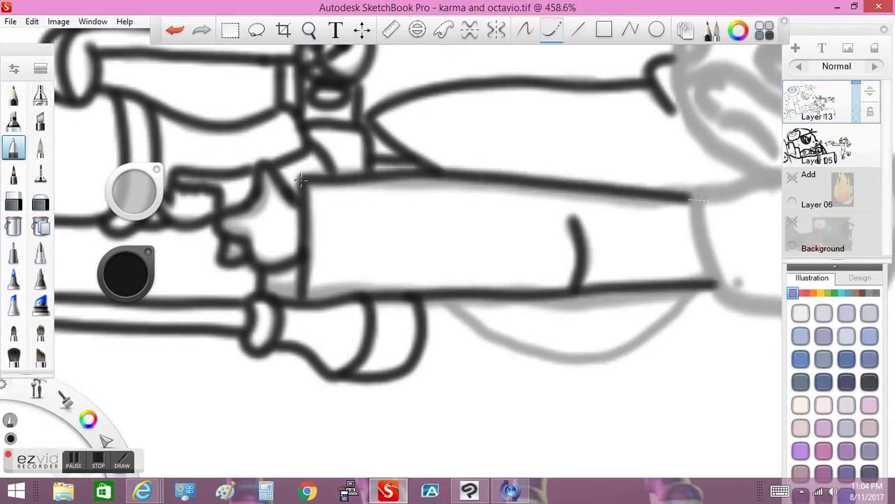
{"action": "mouse_move", "coordinate": [440, 292]}
{"action": "left_mouse_down"}
{"action": "mouse_move", "coordinate": [608, 360]}
{"action": "mouse_move", "coordinate": [717, 283]}
{"action": "left_mouse_up"}
Step: Ink the character's rounded sleeve and the upper parts of both torso side edges
{"action": "scroll", "coordinate": [459, 170], "scroll_direction": "down", "scroll_amount": 2}
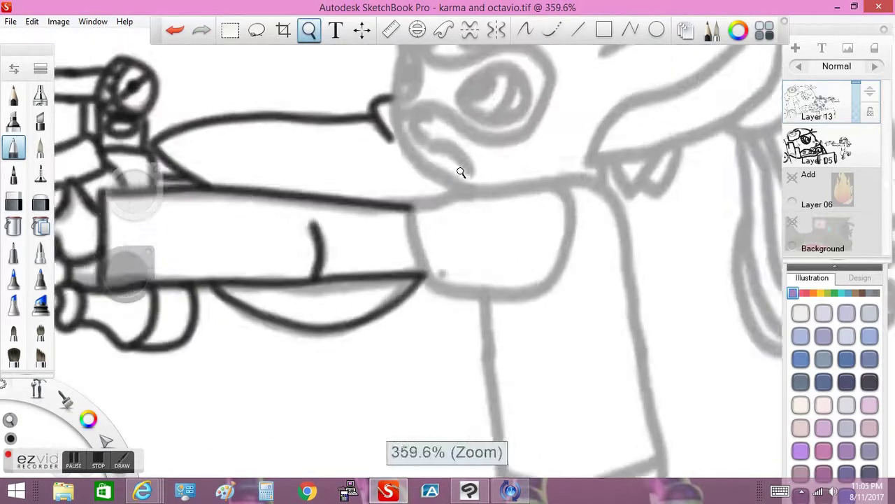
{"action": "scroll", "coordinate": [460, 170], "scroll_direction": "up", "scroll_amount": 3}
{"action": "left_click", "coordinate": [554, 40]}
{"action": "mouse_move", "coordinate": [287, 234]}
{"action": "left_mouse_down"}
{"action": "mouse_move", "coordinate": [288, 285]}
{"action": "mouse_move", "coordinate": [482, 360]}
{"action": "mouse_move", "coordinate": [369, 217]}
{"action": "mouse_move", "coordinate": [290, 234]}
{"action": "left_mouse_up"}
{"action": "left_click_drag", "start_coordinate": [553, 199], "coordinate": [650, 479]}
{"action": "left_click_drag", "start_coordinate": [385, 360], "coordinate": [409, 478]}
Step: Ink the rest of the torso down to its hem, the front trouser leg, and the bent rear leg with its cuff
{"action": "left_click", "coordinate": [309, 30]}
{"action": "mouse_move", "coordinate": [367, 176]}
{"action": "left_mouse_down"}
{"action": "mouse_move", "coordinate": [380, 96]}
{"action": "mouse_move", "coordinate": [392, 204]}
{"action": "mouse_move", "coordinate": [384, 180]}
{"action": "left_mouse_up"}
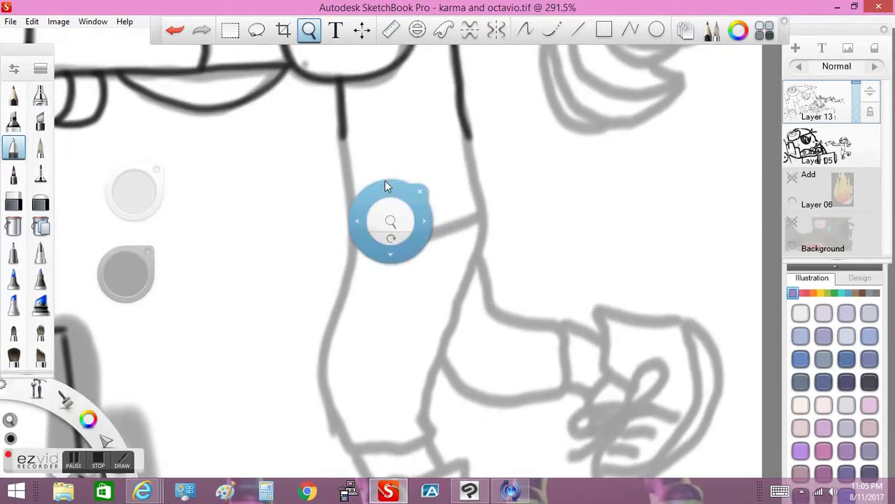
{"action": "left_click", "coordinate": [410, 168]}
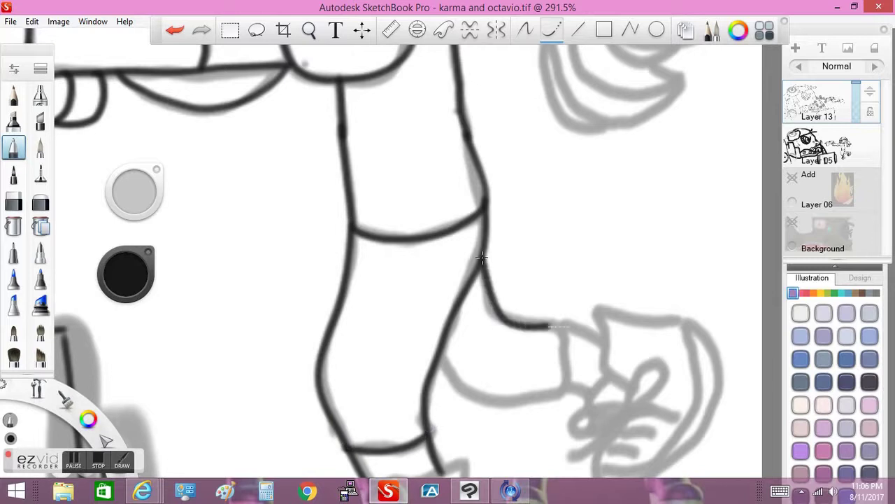
{"action": "scroll", "coordinate": [403, 266], "scroll_direction": "up", "scroll_amount": 5}
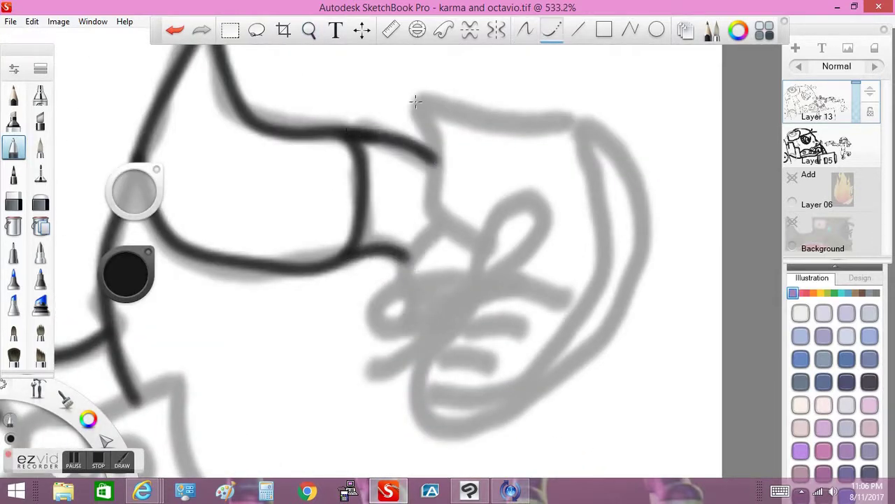
Step: Ink the rear shoe's outline, its opening at the ankle and the double curve of its sole
{"action": "left_click_drag", "start_coordinate": [416, 102], "coordinate": [468, 242]}
{"action": "mouse_move", "coordinate": [416, 101]}
{"action": "left_mouse_down"}
{"action": "mouse_move", "coordinate": [504, 117]}
{"action": "mouse_move", "coordinate": [601, 244]}
{"action": "left_mouse_up"}
{"action": "mouse_move", "coordinate": [551, 341]}
{"action": "left_mouse_down"}
{"action": "mouse_move", "coordinate": [418, 381]}
{"action": "mouse_move", "coordinate": [633, 217]}
{"action": "mouse_move", "coordinate": [570, 114]}
{"action": "left_mouse_up"}
{"action": "left_click", "coordinate": [542, 173]}
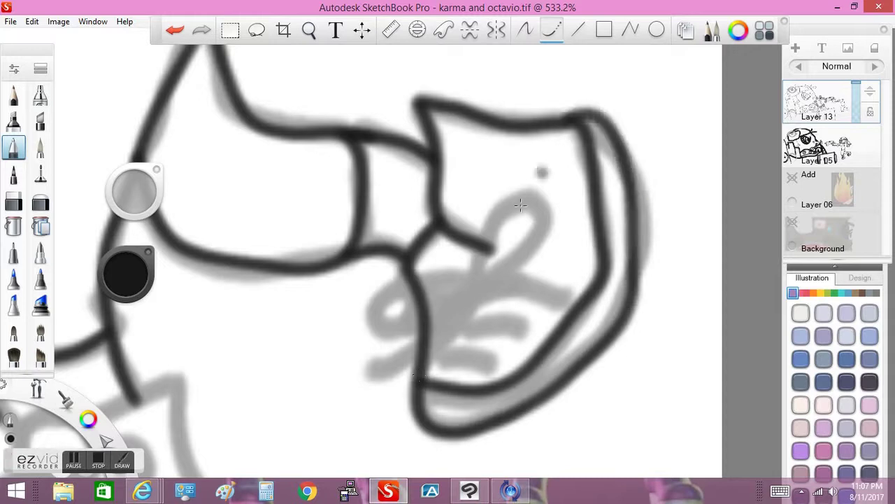
Step: Ink the crossing laces on the rear shoe, undoing the misplaced strokes
{"action": "mouse_move", "coordinate": [476, 279]}
{"action": "left_mouse_down"}
{"action": "mouse_move", "coordinate": [516, 274]}
{"action": "mouse_move", "coordinate": [563, 302]}
{"action": "left_mouse_up"}
{"action": "left_click_drag", "start_coordinate": [475, 289], "coordinate": [364, 364]}
{"action": "key", "text": "ctrl+z"}
{"action": "key", "text": "ctrl+z"}
{"action": "left_click_drag", "start_coordinate": [395, 318], "coordinate": [406, 281]}
Step: Ink the front shoe's top edge, the loops of its lace bow and the loose lace end beneath them
{"action": "mouse_move", "coordinate": [389, 191]}
{"action": "left_mouse_down"}
{"action": "mouse_move", "coordinate": [422, 291]}
{"action": "mouse_move", "coordinate": [428, 224]}
{"action": "mouse_move", "coordinate": [426, 256]}
{"action": "mouse_move", "coordinate": [511, 145]}
{"action": "left_mouse_up"}
{"action": "mouse_move", "coordinate": [423, 158]}
{"action": "left_mouse_down"}
{"action": "mouse_move", "coordinate": [521, 115]}
{"action": "mouse_move", "coordinate": [553, 245]}
{"action": "mouse_move", "coordinate": [392, 397]}
{"action": "mouse_move", "coordinate": [395, 242]}
{"action": "mouse_move", "coordinate": [346, 174]}
{"action": "mouse_move", "coordinate": [397, 242]}
{"action": "mouse_move", "coordinate": [489, 203]}
{"action": "mouse_move", "coordinate": [395, 230]}
{"action": "left_mouse_up"}
{"action": "mouse_move", "coordinate": [420, 203]}
{"action": "left_mouse_down"}
{"action": "mouse_move", "coordinate": [315, 258]}
{"action": "mouse_move", "coordinate": [392, 279]}
{"action": "left_mouse_up"}
{"action": "left_click", "coordinate": [175, 31]}
{"action": "left_click_drag", "start_coordinate": [323, 244], "coordinate": [336, 215]}
{"action": "left_click_drag", "start_coordinate": [417, 229], "coordinate": [476, 301]}
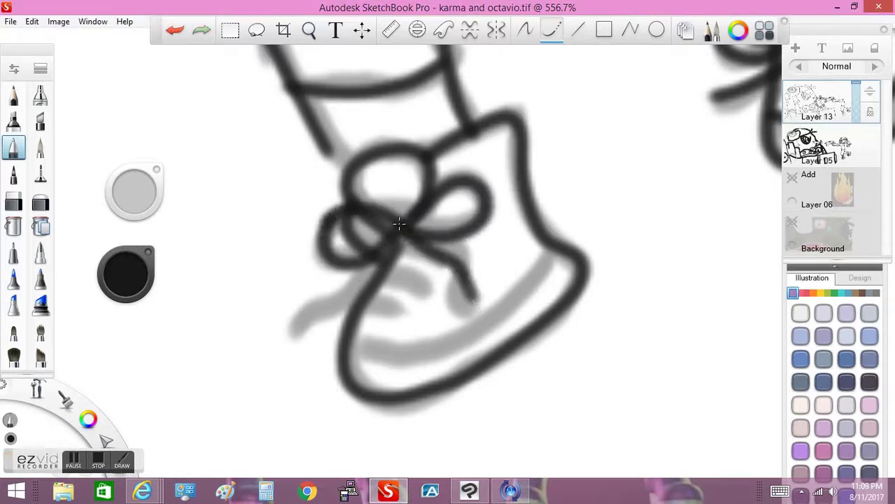
Step: Ink the front shoe's other loose lace end, its short cross laces and the inner curve of its sole
{"action": "left_click_drag", "start_coordinate": [300, 308], "coordinate": [404, 225]}
{"action": "left_click_drag", "start_coordinate": [437, 277], "coordinate": [391, 262]}
{"action": "left_click_drag", "start_coordinate": [550, 249], "coordinate": [423, 349]}
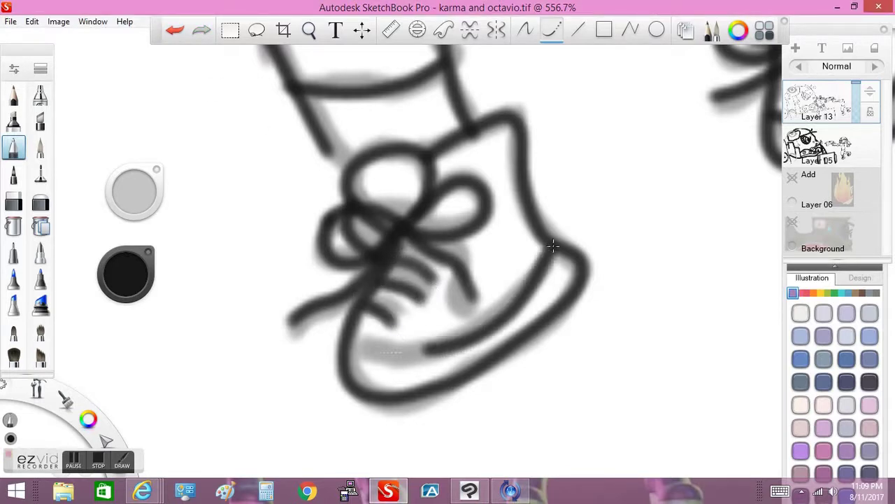
{"action": "left_click", "coordinate": [309, 30]}
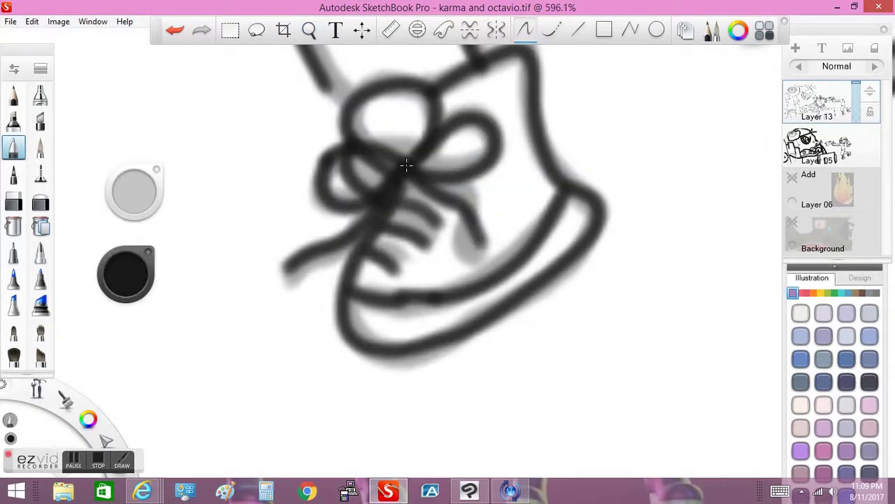
Step: Ink the character's forehead line, the small far eyebrow and both edges of the cap's band
{"action": "scroll", "coordinate": [341, 199], "scroll_direction": "down", "scroll_amount": 3}
{"action": "mouse_move", "coordinate": [340, 200]}
{"action": "left_mouse_down"}
{"action": "mouse_move", "coordinate": [418, 299]}
{"action": "mouse_move", "coordinate": [520, 215]}
{"action": "left_mouse_up"}
{"action": "key", "text": "space"}
{"action": "mouse_move", "coordinate": [345, 142]}
{"action": "left_mouse_down"}
{"action": "mouse_move", "coordinate": [436, 184]}
{"action": "mouse_move", "coordinate": [415, 230]}
{"action": "mouse_move", "coordinate": [447, 314]}
{"action": "mouse_move", "coordinate": [418, 222]}
{"action": "mouse_move", "coordinate": [316, 212]}
{"action": "left_mouse_up"}
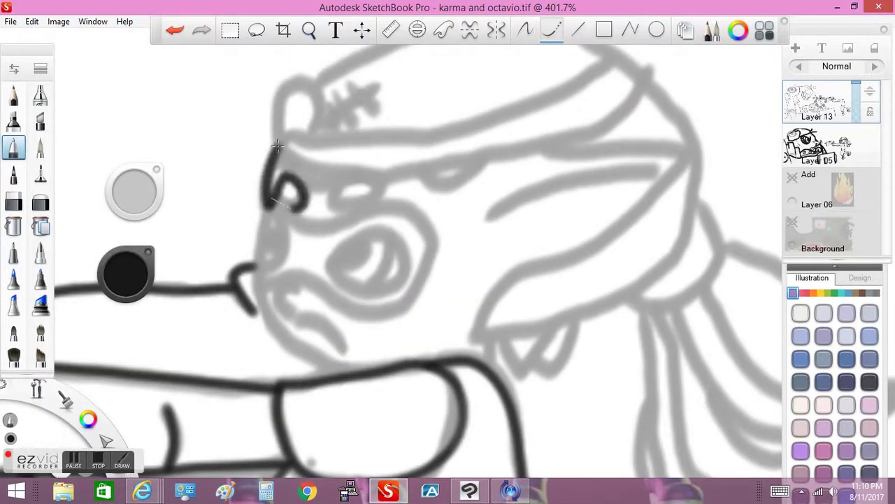
{"action": "left_click_drag", "start_coordinate": [369, 181], "coordinate": [587, 133]}
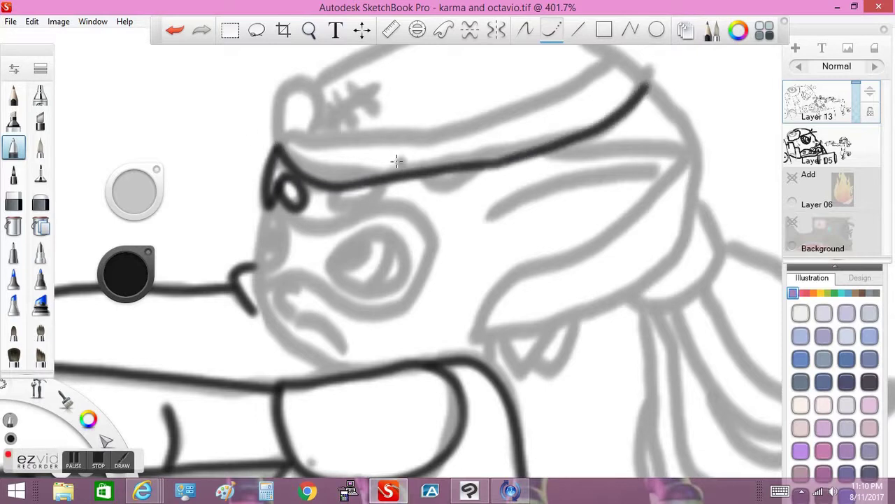
{"action": "left_click_drag", "start_coordinate": [272, 147], "coordinate": [613, 52]}
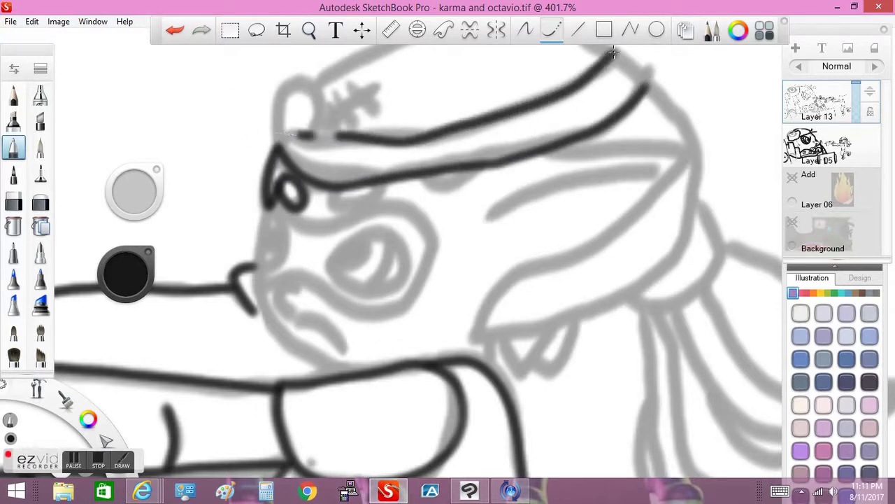
{"action": "left_click", "coordinate": [176, 30]}
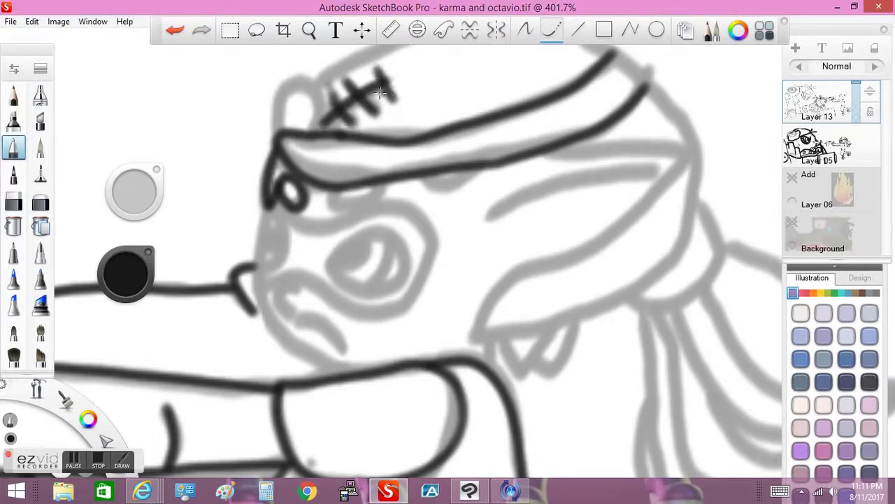
Step: Ink the rounded knob at the cap's front, the face profile, the mask outline and the frowning mouth
{"action": "left_click", "coordinate": [176, 30]}
{"action": "left_click_drag", "start_coordinate": [314, 70], "coordinate": [311, 133]}
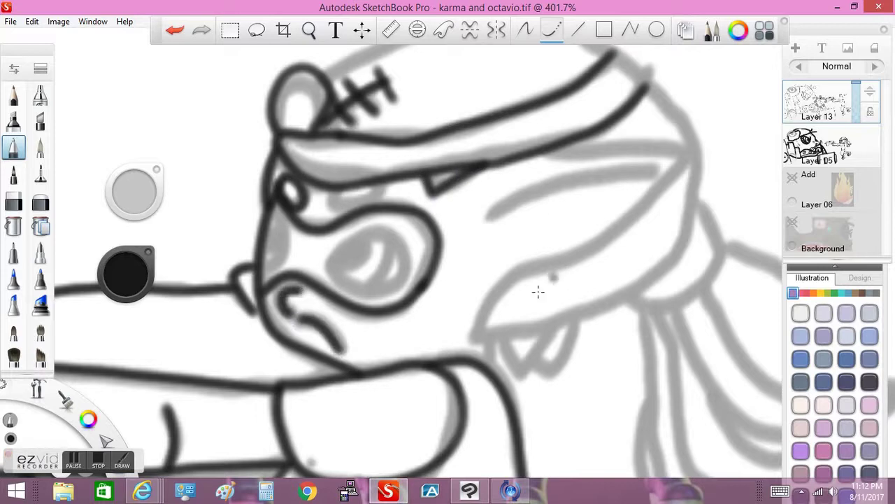
{"action": "key", "text": "ctrl+z"}
{"action": "left_click_drag", "start_coordinate": [280, 236], "coordinate": [266, 280]}
{"action": "key", "text": "ctrl+z"}
Step: Ink the far eye's outline, the near eyebrow and the near eye with its dark pupil and curved iris
{"action": "scroll", "coordinate": [280, 227], "scroll_direction": "up", "scroll_amount": 5}
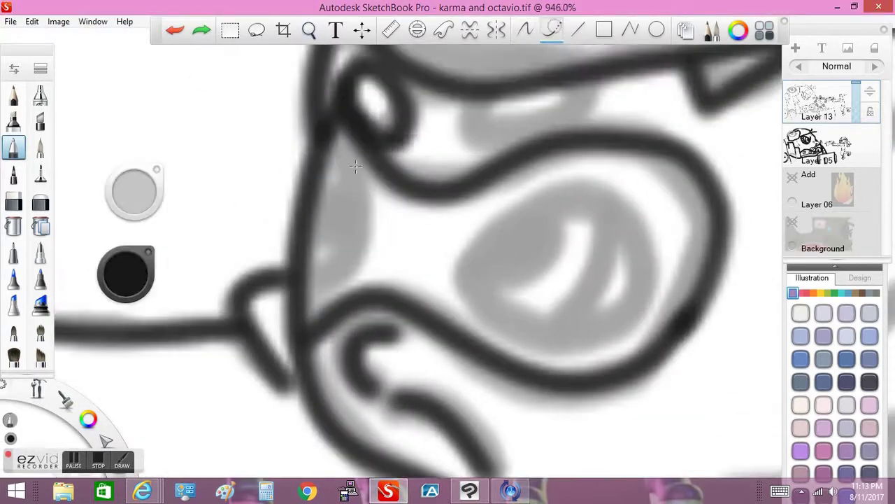
{"action": "left_click_drag", "start_coordinate": [328, 134], "coordinate": [319, 200]}
{"action": "mouse_move", "coordinate": [458, 140]}
{"action": "left_mouse_down"}
{"action": "mouse_move", "coordinate": [481, 94]}
{"action": "mouse_move", "coordinate": [586, 67]}
{"action": "left_mouse_up"}
{"action": "left_click_drag", "start_coordinate": [582, 80], "coordinate": [507, 101]}
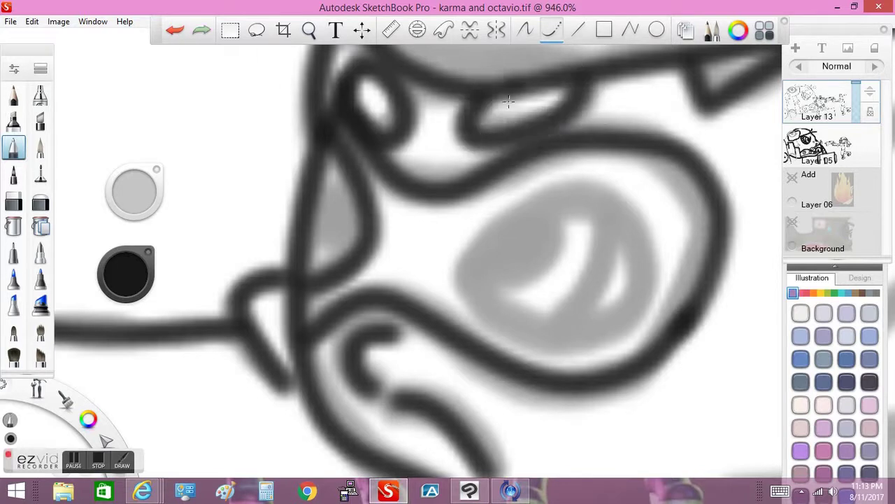
{"action": "mouse_move", "coordinate": [472, 270]}
{"action": "left_mouse_down"}
{"action": "mouse_move", "coordinate": [534, 218]}
{"action": "mouse_move", "coordinate": [632, 246]}
{"action": "mouse_move", "coordinate": [621, 321]}
{"action": "mouse_move", "coordinate": [510, 314]}
{"action": "mouse_move", "coordinate": [578, 201]}
{"action": "mouse_move", "coordinate": [636, 302]}
{"action": "mouse_move", "coordinate": [506, 320]}
{"action": "mouse_move", "coordinate": [459, 282]}
{"action": "mouse_move", "coordinate": [501, 204]}
{"action": "left_mouse_up"}
{"action": "key", "text": "ctrl+z"}
{"action": "left_click_drag", "start_coordinate": [334, 176], "coordinate": [339, 194]}
{"action": "mouse_move", "coordinate": [537, 268]}
{"action": "left_mouse_down"}
{"action": "mouse_move", "coordinate": [550, 214]}
{"action": "mouse_move", "coordinate": [472, 273]}
{"action": "mouse_move", "coordinate": [466, 234]}
{"action": "mouse_move", "coordinate": [177, 432]}
{"action": "left_mouse_up"}
{"action": "key", "text": "space"}
Step: Switch to Internet Explorer, look through the open YouTube video page, and return to SketchBook Pro
{"action": "left_click", "coordinate": [142, 491]}
{"action": "scroll", "coordinate": [501, 430], "scroll_direction": "down", "scroll_amount": 15}
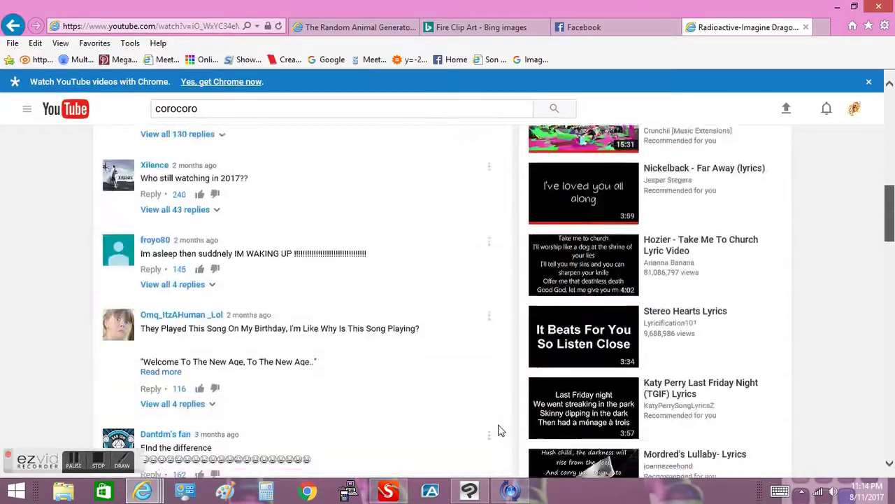
{"action": "scroll", "coordinate": [501, 430], "scroll_direction": "down", "scroll_amount": 3}
{"action": "scroll", "coordinate": [501, 430], "scroll_direction": "up", "scroll_amount": 10}
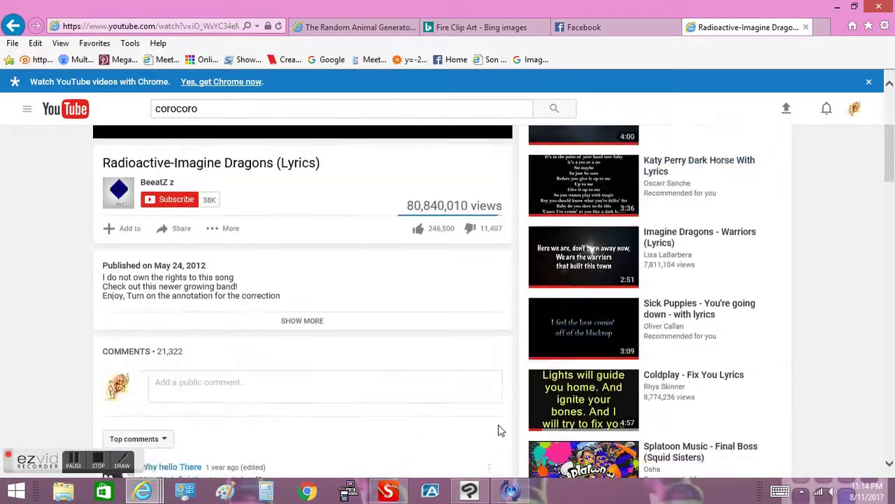
{"action": "left_click", "coordinate": [387, 491]}
Step: Ink the long pointed ear's outline and the small pointed tufts hanging beneath it
{"action": "left_click_drag", "start_coordinate": [452, 286], "coordinate": [432, 359]}
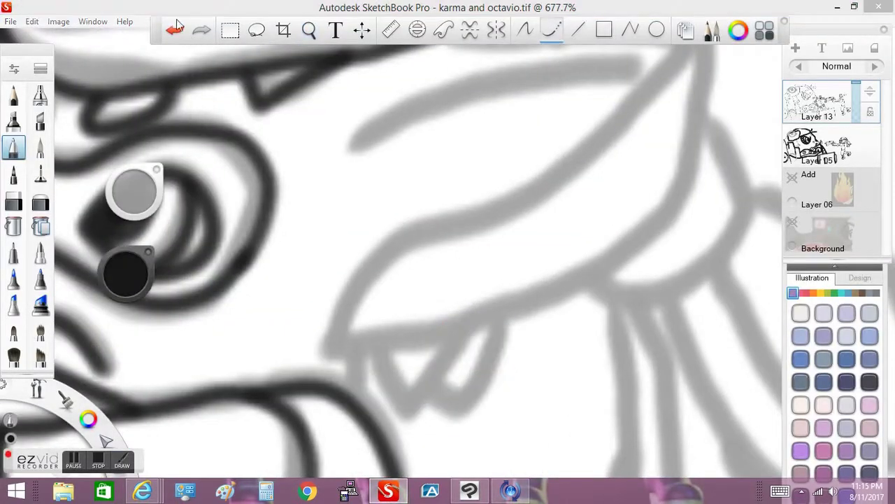
{"action": "mouse_move", "coordinate": [680, 46]}
{"action": "left_mouse_down"}
{"action": "mouse_move", "coordinate": [395, 248]}
{"action": "mouse_move", "coordinate": [424, 328]}
{"action": "mouse_move", "coordinate": [678, 182]}
{"action": "mouse_move", "coordinate": [703, 46]}
{"action": "left_mouse_up"}
{"action": "key", "text": "ctrl+z"}
{"action": "key", "text": "ctrl+y"}
{"action": "mouse_move", "coordinate": [370, 349]}
{"action": "left_mouse_down"}
{"action": "mouse_move", "coordinate": [499, 320]}
{"action": "mouse_move", "coordinate": [420, 381]}
{"action": "left_mouse_up"}
{"action": "key", "text": "space"}
{"action": "mouse_move", "coordinate": [462, 264]}
{"action": "left_mouse_down"}
{"action": "mouse_move", "coordinate": [488, 219]}
{"action": "mouse_move", "coordinate": [445, 105]}
{"action": "mouse_move", "coordinate": [489, 167]}
{"action": "mouse_move", "coordinate": [448, 384]}
{"action": "mouse_move", "coordinate": [406, 427]}
{"action": "left_mouse_up"}
Step: Ink the curved line inside the ear, the cap's domed top and the back of the head
{"action": "left_click_drag", "start_coordinate": [475, 208], "coordinate": [221, 203]}
{"action": "mouse_move", "coordinate": [143, 308]}
{"action": "left_mouse_down"}
{"action": "mouse_move", "coordinate": [426, 232]}
{"action": "mouse_move", "coordinate": [398, 130]}
{"action": "mouse_move", "coordinate": [553, 46]}
{"action": "left_mouse_up"}
{"action": "key", "text": "space"}
{"action": "mouse_move", "coordinate": [160, 232]}
{"action": "left_mouse_down"}
{"action": "mouse_move", "coordinate": [504, 116]}
{"action": "mouse_move", "coordinate": [648, 251]}
{"action": "left_mouse_up"}
{"action": "left_click_drag", "start_coordinate": [346, 132], "coordinate": [242, 150]}
{"action": "scroll", "coordinate": [354, 261], "scroll_direction": "down", "scroll_amount": 3}
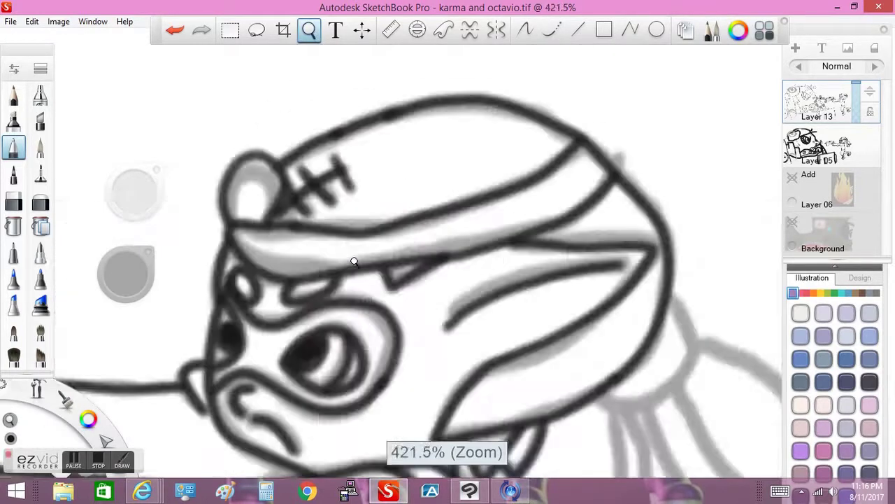
Step: Ink the rounded base of the ponytail behind the head and its upper curved strands
{"action": "scroll", "coordinate": [354, 261], "scroll_direction": "down", "scroll_amount": 5}
{"action": "scroll", "coordinate": [424, 226], "scroll_direction": "up", "scroll_amount": 5}
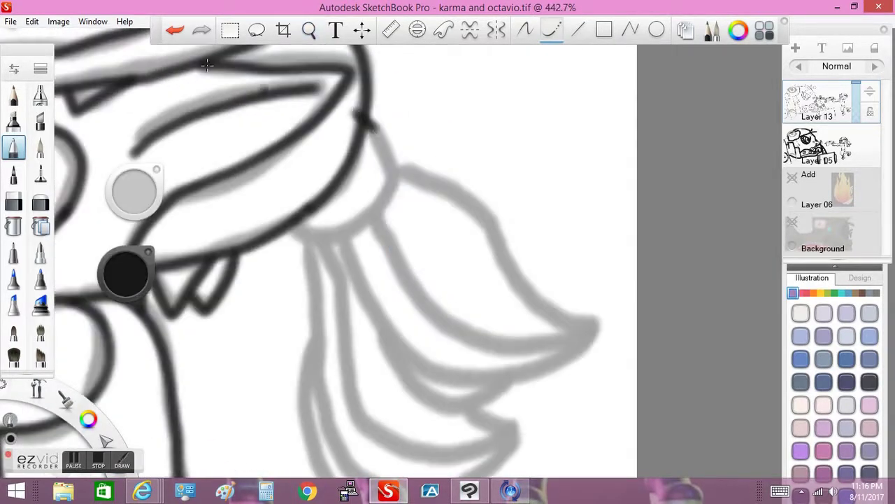
{"action": "key", "text": "ctrl+z"}
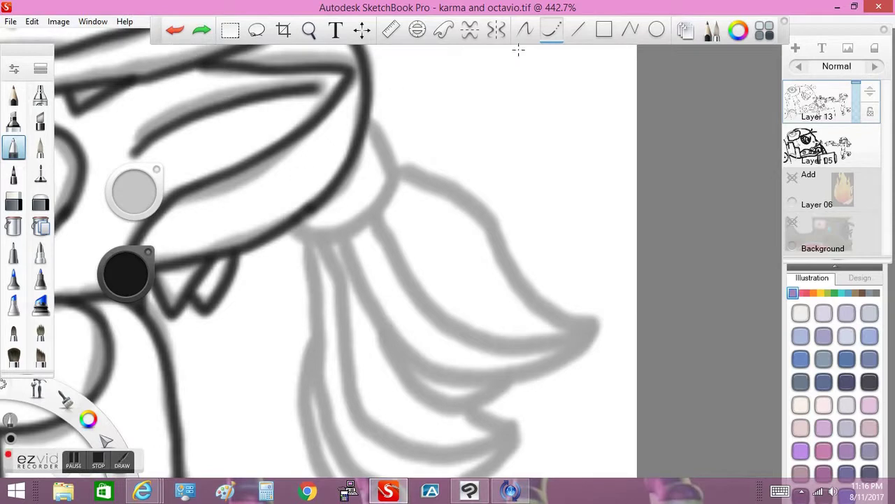
{"action": "mouse_move", "coordinate": [386, 172]}
{"action": "left_mouse_down"}
{"action": "mouse_move", "coordinate": [491, 227]}
{"action": "mouse_move", "coordinate": [577, 329]}
{"action": "mouse_move", "coordinate": [599, 332]}
{"action": "mouse_move", "coordinate": [440, 321]}
{"action": "mouse_move", "coordinate": [367, 225]}
{"action": "left_mouse_up"}
{"action": "mouse_move", "coordinate": [600, 331]}
{"action": "left_mouse_down"}
{"action": "mouse_move", "coordinate": [558, 367]}
{"action": "mouse_move", "coordinate": [442, 368]}
{"action": "mouse_move", "coordinate": [339, 234]}
{"action": "left_mouse_up"}
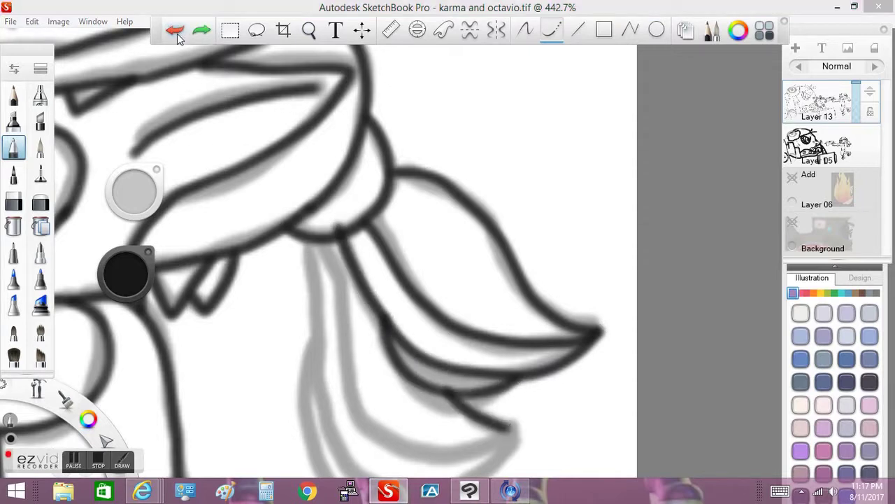
Step: Undo the last strand strokes and ink the ponytail's lower strands down to their curved tips
{"action": "key", "text": "ctrl+z"}
{"action": "key", "text": "ctrl+z"}
{"action": "left_click_drag", "start_coordinate": [318, 239], "coordinate": [398, 190]}
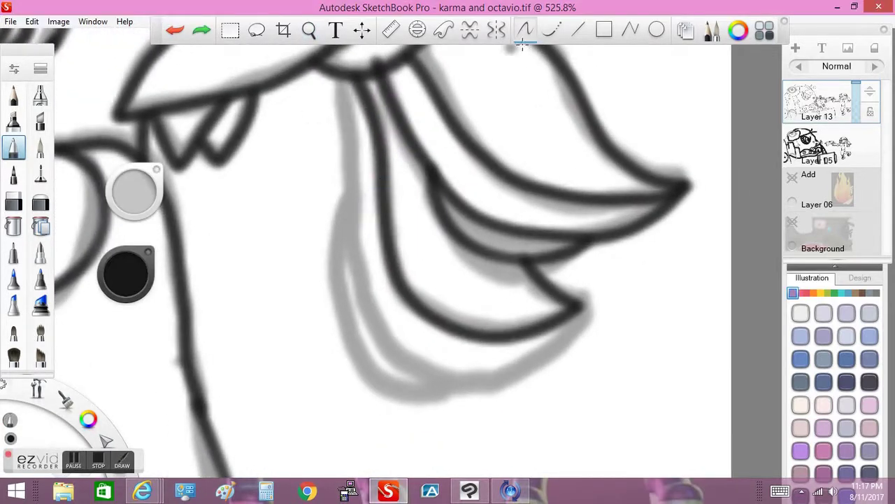
{"action": "mouse_move", "coordinate": [327, 68]}
{"action": "left_mouse_down"}
{"action": "mouse_move", "coordinate": [385, 343]}
{"action": "mouse_move", "coordinate": [580, 308]}
{"action": "mouse_move", "coordinate": [484, 367]}
{"action": "left_mouse_up"}
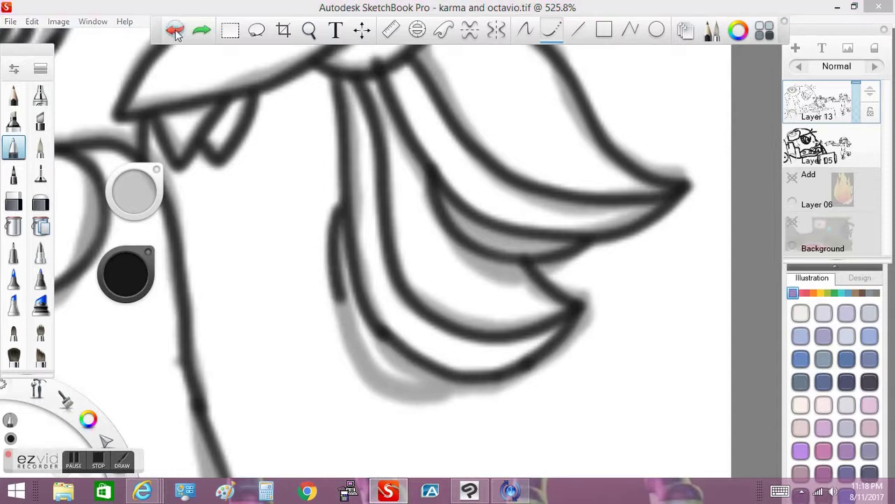
{"action": "left_click_drag", "start_coordinate": [340, 200], "coordinate": [420, 360]}
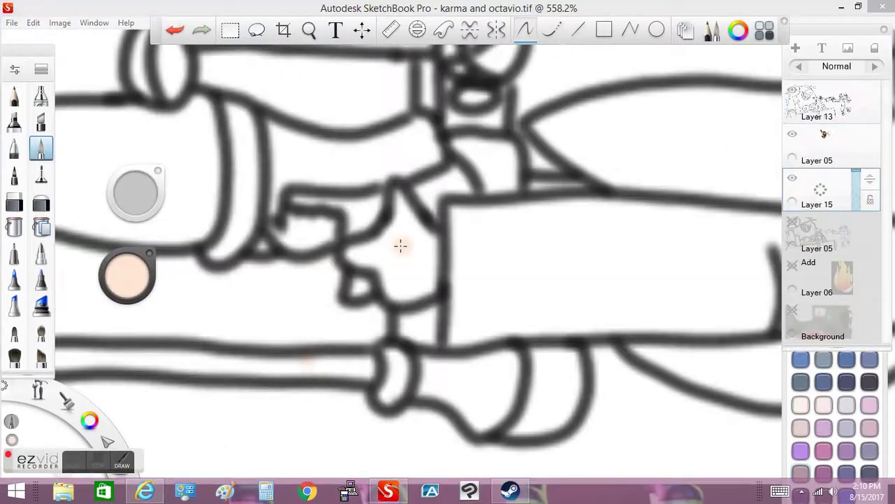
Step: Fill the character's hand and fingers on the gun with peach skin colour on Layer 15
{"action": "left_click_drag", "start_coordinate": [400, 245], "coordinate": [403, 241]}
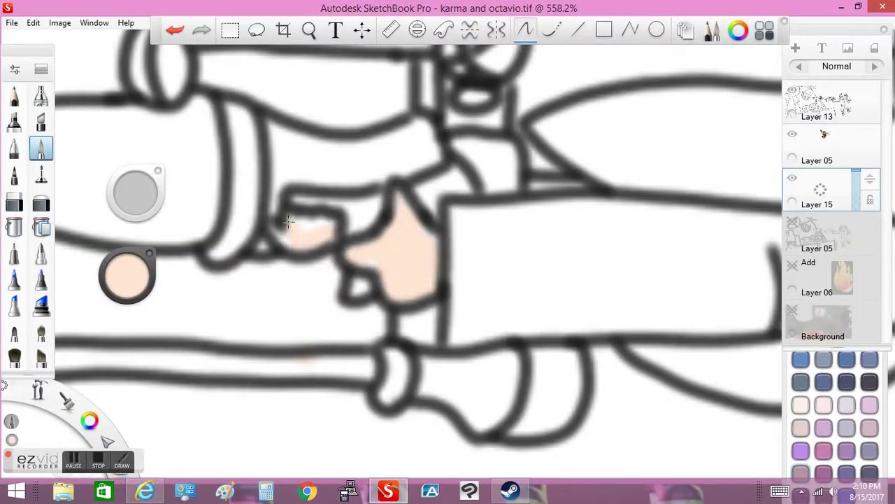
{"action": "scroll", "coordinate": [299, 243], "scroll_direction": "down", "scroll_amount": 5}
{"action": "left_click_drag", "start_coordinate": [299, 244], "coordinate": [374, 247]}
Step: Dab peach on the front ankle, sample the dark line colour and extend the ankle's open line to the lace bow on Layer 13
{"action": "scroll", "coordinate": [472, 231], "scroll_direction": "up", "scroll_amount": 5}
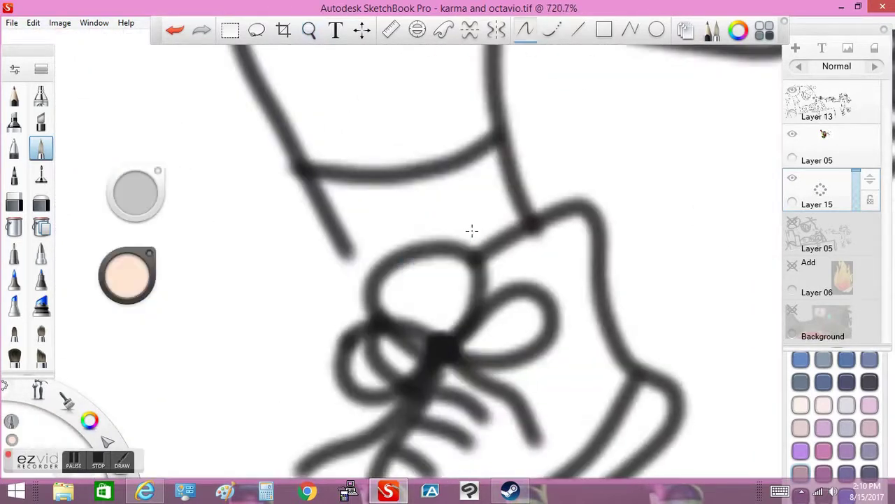
{"action": "mouse_move", "coordinate": [127, 280]}
{"action": "left_click_drag", "start_coordinate": [126, 280], "coordinate": [129, 264]}
{"action": "left_click_drag", "start_coordinate": [440, 216], "coordinate": [463, 200]}
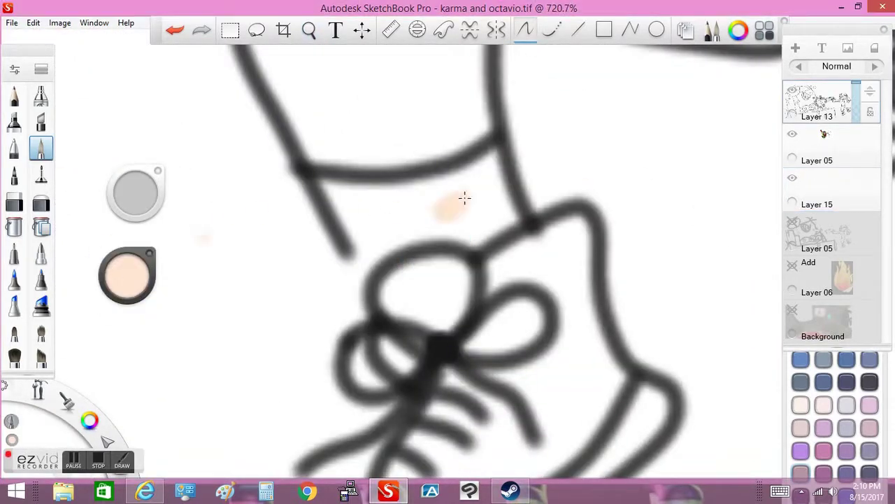
{"action": "left_click", "coordinate": [284, 157], "text": "alt"}
{"action": "left_click", "coordinate": [253, 208]}
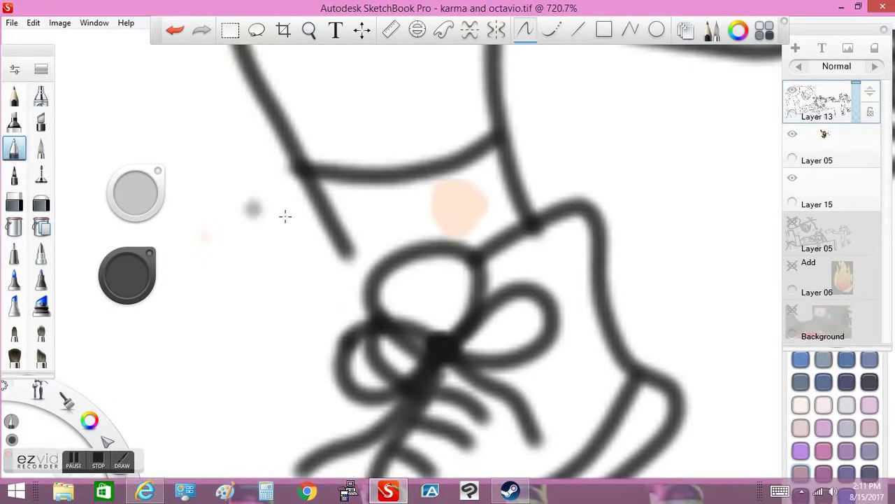
Step: Fill the front ankle between the trouser cuff and the shoe with peach on Layer 15
{"action": "left_click", "coordinate": [817, 189]}
{"action": "left_click_drag", "start_coordinate": [127, 276], "coordinate": [129, 268]}
{"action": "left_click", "coordinate": [40, 148]}
{"action": "left_click_drag", "start_coordinate": [335, 195], "coordinate": [427, 204]}
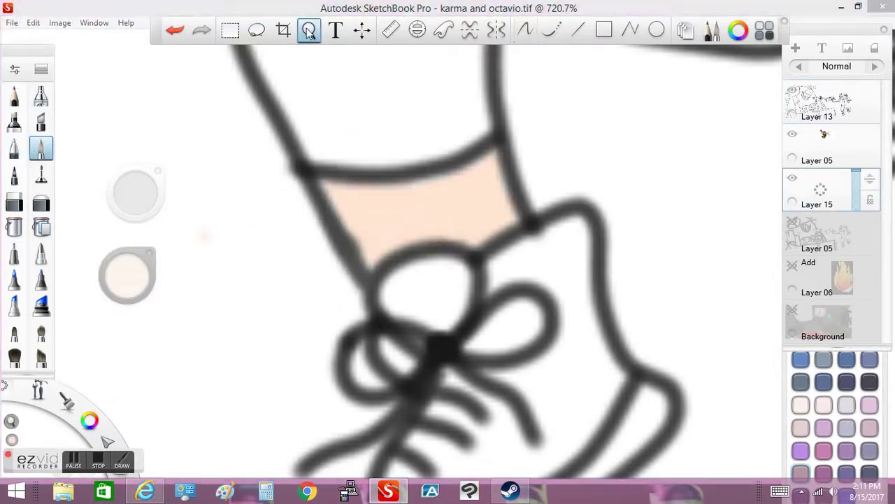
Step: Fill the rear ankle between the trouser cuff and the shoe with peach
{"action": "scroll", "coordinate": [427, 204], "scroll_direction": "down", "scroll_amount": 5}
{"action": "scroll", "coordinate": [377, 168], "scroll_direction": "up", "scroll_amount": 5}
{"action": "left_click_drag", "start_coordinate": [455, 273], "coordinate": [375, 166]}
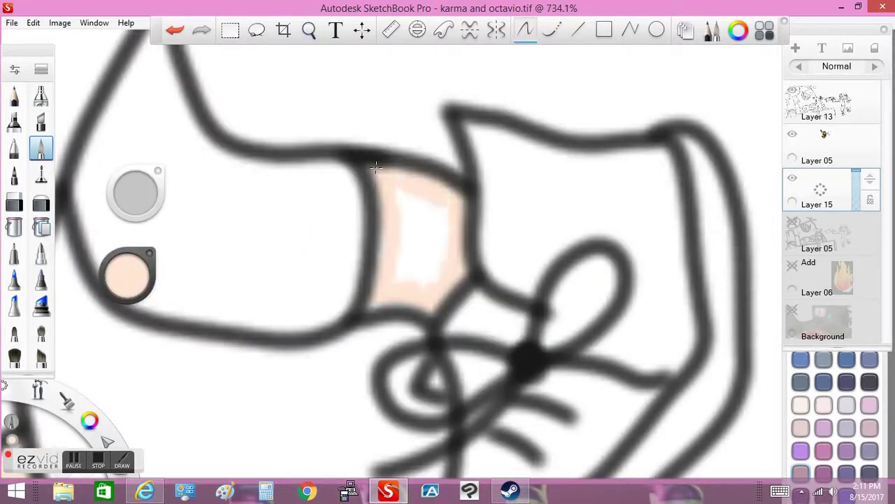
Step: Fill the face around the mask and eyebrows, and the inner ear, with peach
{"action": "scroll", "coordinate": [375, 167], "scroll_direction": "down", "scroll_amount": 5}
{"action": "scroll", "coordinate": [350, 316], "scroll_direction": "up", "scroll_amount": 4}
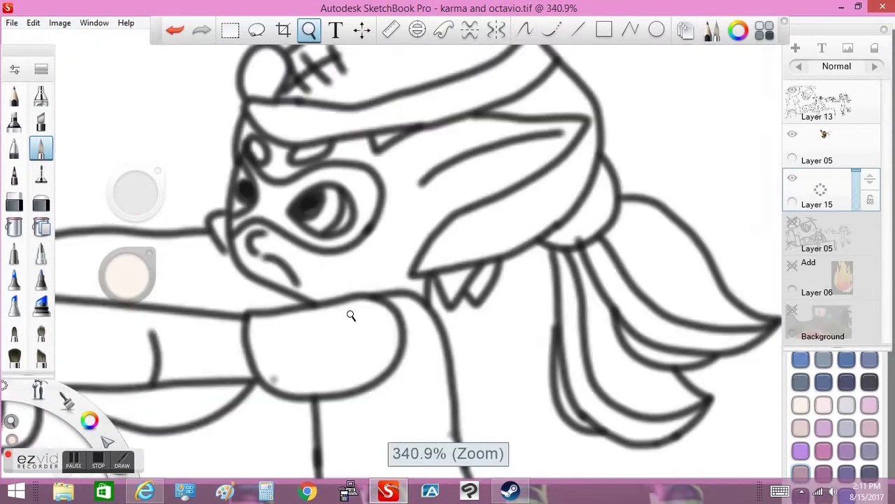
{"action": "left_click_drag", "start_coordinate": [238, 273], "coordinate": [251, 277]}
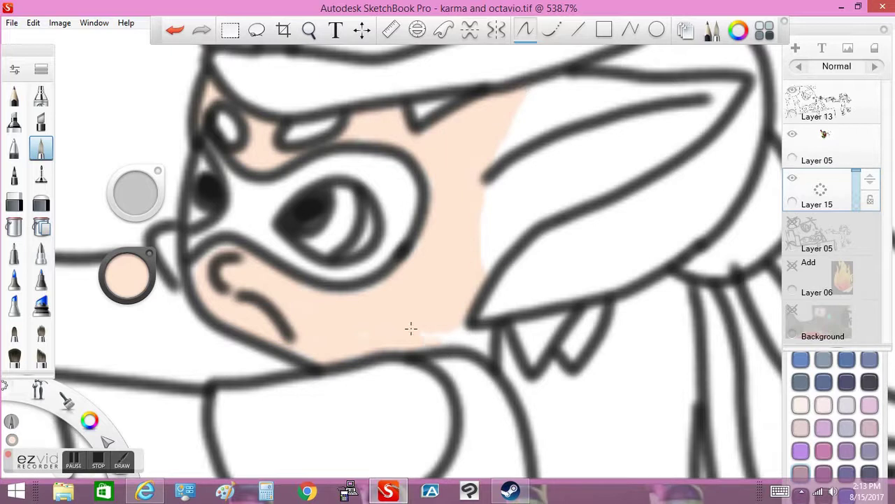
{"action": "left_click_drag", "start_coordinate": [518, 135], "coordinate": [518, 135]}
Step: Paint the near eye's iris bright red and fill its pupil with black
{"action": "left_click", "coordinate": [309, 30]}
{"action": "mouse_move", "coordinate": [308, 224]}
{"action": "left_mouse_down"}
{"action": "mouse_move", "coordinate": [258, 231]}
{"action": "mouse_move", "coordinate": [370, 226]}
{"action": "left_mouse_up"}
{"action": "left_click", "coordinate": [137, 266]}
{"action": "left_click_drag", "start_coordinate": [137, 265], "coordinate": [143, 201]}
{"action": "left_click_drag", "start_coordinate": [482, 186], "coordinate": [480, 188]}
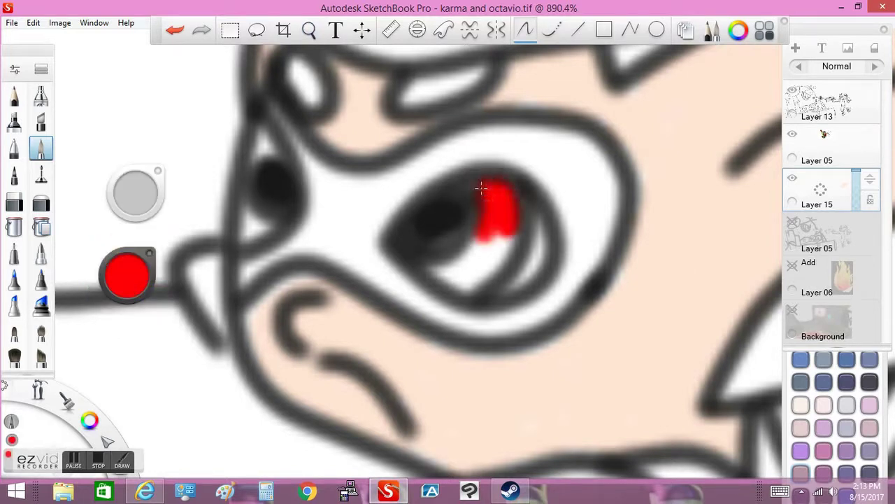
{"action": "left_click_drag", "start_coordinate": [126, 275], "coordinate": [126, 308]}
{"action": "left_click_drag", "start_coordinate": [423, 252], "coordinate": [459, 205]}
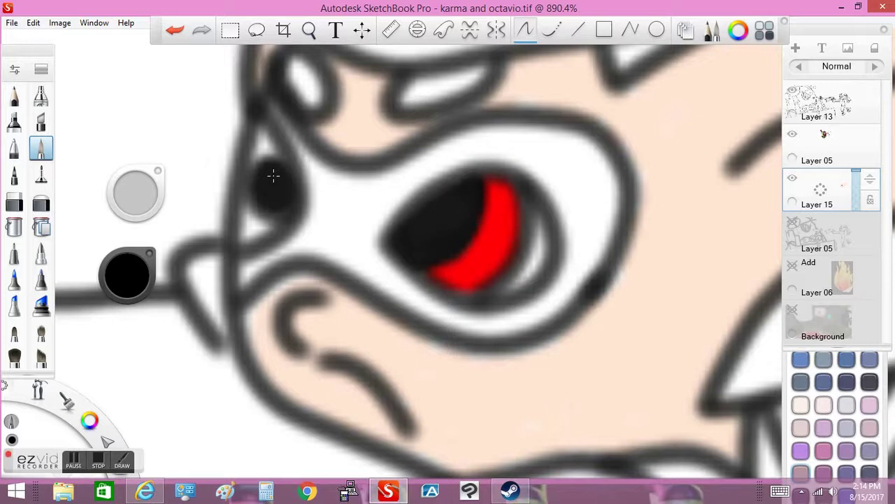
Step: Try blue shades on the far eye's iris, undo the strokes and test an adjusted blue beside the face
{"action": "left_click_drag", "start_coordinate": [126, 275], "coordinate": [134, 305]}
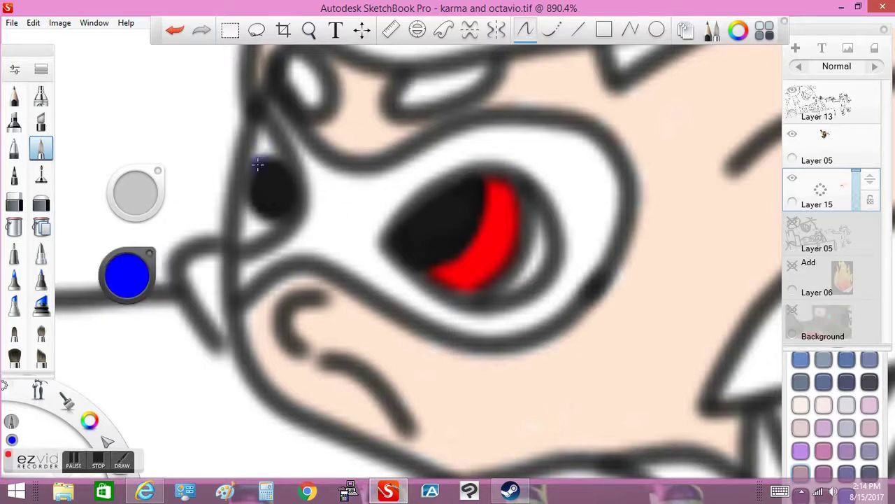
{"action": "key", "text": "space"}
{"action": "mouse_move", "coordinate": [264, 212]}
{"action": "left_mouse_down"}
{"action": "mouse_move", "coordinate": [348, 234]}
{"action": "mouse_move", "coordinate": [358, 277]}
{"action": "mouse_move", "coordinate": [336, 231]}
{"action": "left_mouse_up"}
{"action": "key", "text": "ctrl+z"}
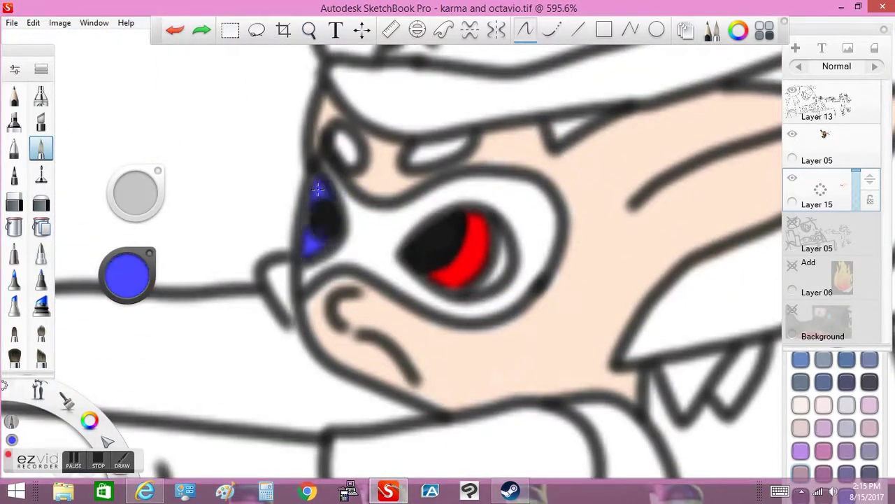
{"action": "left_click_drag", "start_coordinate": [140, 260], "coordinate": [112, 307]}
{"action": "left_click", "coordinate": [140, 273]}
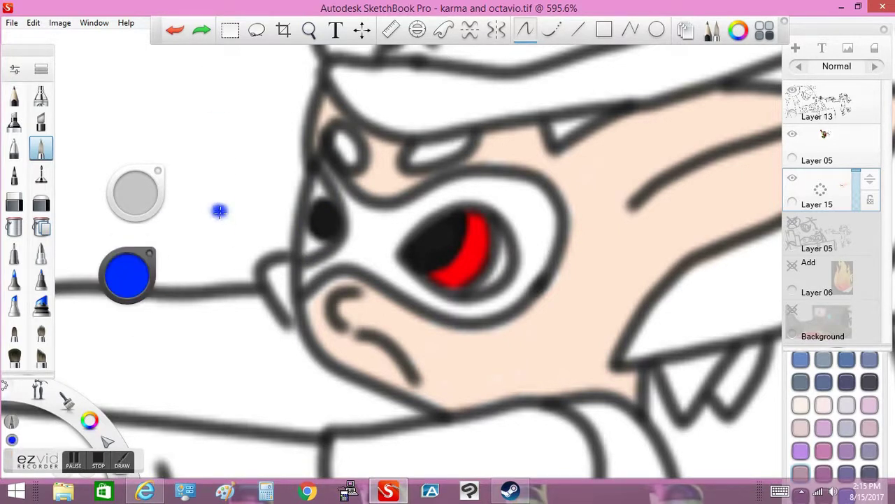
Step: Switch to Internet Explorer and search Bing Images for "red and blue yin yang" in a new tab
{"action": "key", "text": "alt+Tab"}
{"action": "key", "text": "ctrl+t"}
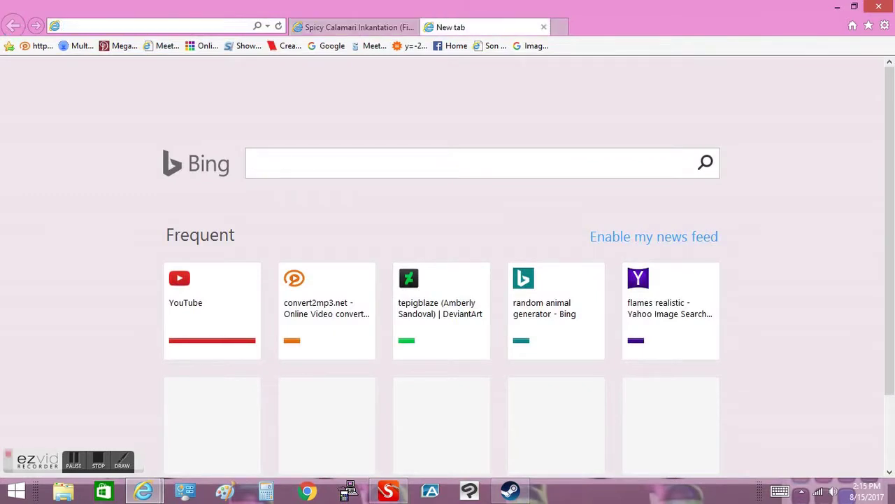
{"action": "type", "text": "RED AND BLUE YIN YANG"}
{"action": "key", "text": "Return"}
{"action": "left_click", "coordinate": [139, 121]}
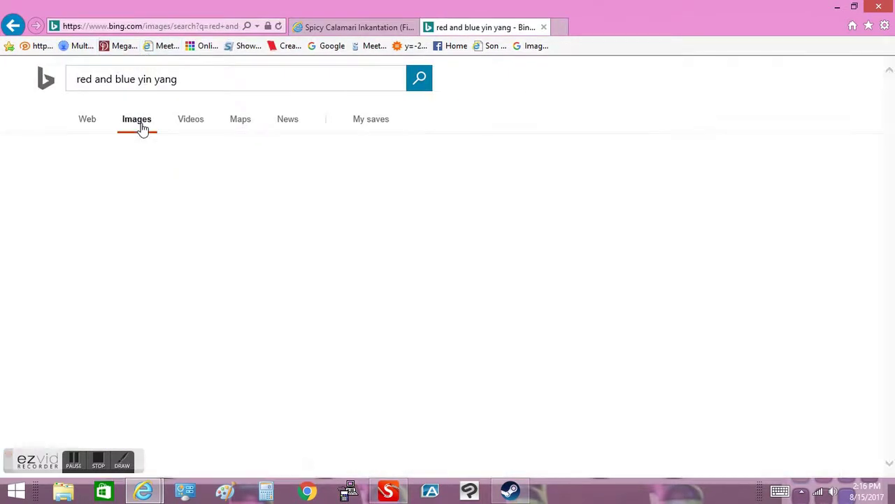
Step: Narrow the Bing Images search to "yin yang", open a result and copy its picture
{"action": "left_click_drag", "start_coordinate": [138, 79], "coordinate": [12, 79]}
{"action": "key", "text": "BackSpace"}
{"action": "key", "text": "Return"}
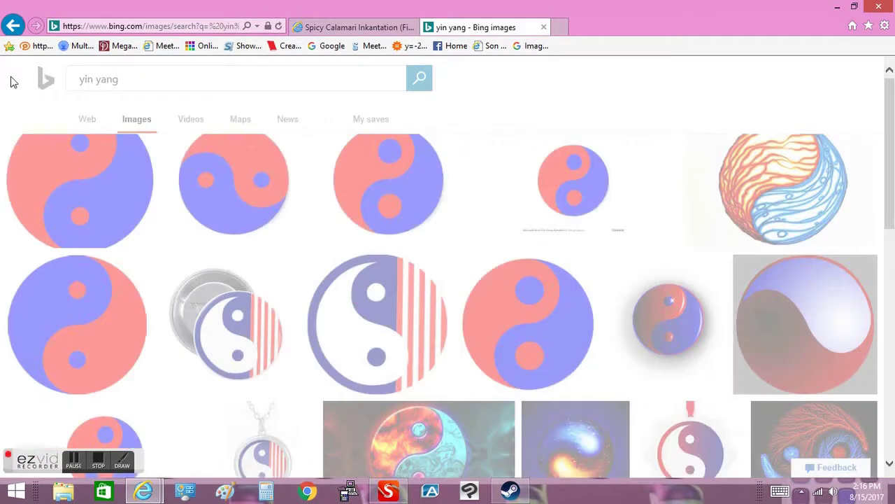
{"action": "scroll", "coordinate": [448, 279], "scroll_direction": "down", "scroll_amount": 3}
{"action": "left_click", "coordinate": [819, 370]}
{"action": "right_click", "coordinate": [286, 163]}
{"action": "left_click", "coordinate": [350, 353]}
Step: Switch to SketchBook Pro and try pasting the copied picture into the drawing, undoing the paste
{"action": "left_click", "coordinate": [387, 491]}
{"action": "left_click", "coordinate": [33, 22]}
{"action": "left_click", "coordinate": [30, 114]}
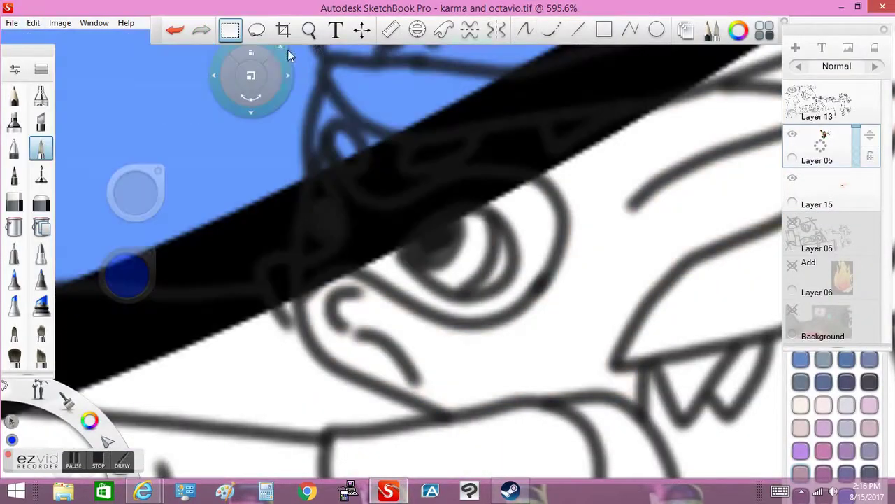
{"action": "left_click", "coordinate": [230, 30]}
{"action": "left_click", "coordinate": [175, 30]}
Step: Copy the four-colour yin yang picture from Internet Explorer, paste it into the SketchBook drawing and move it beside the small reference character
{"action": "mouse_move", "coordinate": [144, 489]}
{"action": "left_click", "coordinate": [249, 437]}
{"action": "left_click", "coordinate": [346, 352]}
{"action": "left_click", "coordinate": [387, 491]}
{"action": "left_click", "coordinate": [33, 22]}
{"action": "left_click", "coordinate": [30, 114]}
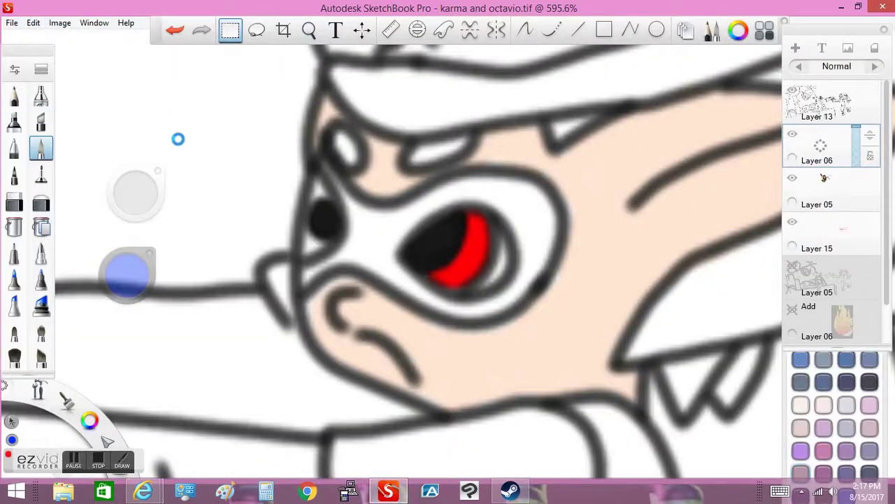
{"action": "left_click", "coordinate": [309, 30]}
{"action": "left_click_drag", "start_coordinate": [150, 80], "coordinate": [318, 128]}
{"action": "left_click", "coordinate": [361, 30]}
{"action": "left_click_drag", "start_coordinate": [380, 149], "coordinate": [386, 53]}
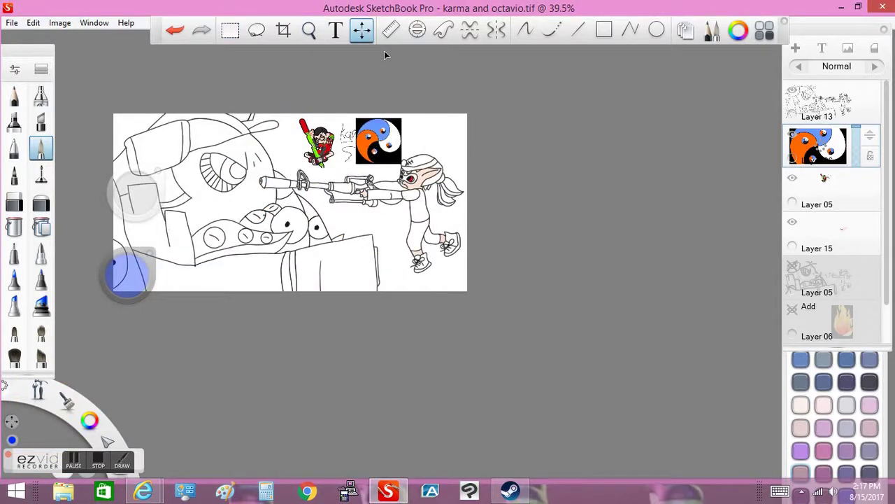
Step: Paint the far eye's iris with the light blue of the yin yang picture and darken it around the pupil
{"action": "left_click", "coordinate": [309, 30]}
{"action": "left_click_drag", "start_coordinate": [390, 176], "coordinate": [503, 296]}
{"action": "left_click", "coordinate": [562, 298]}
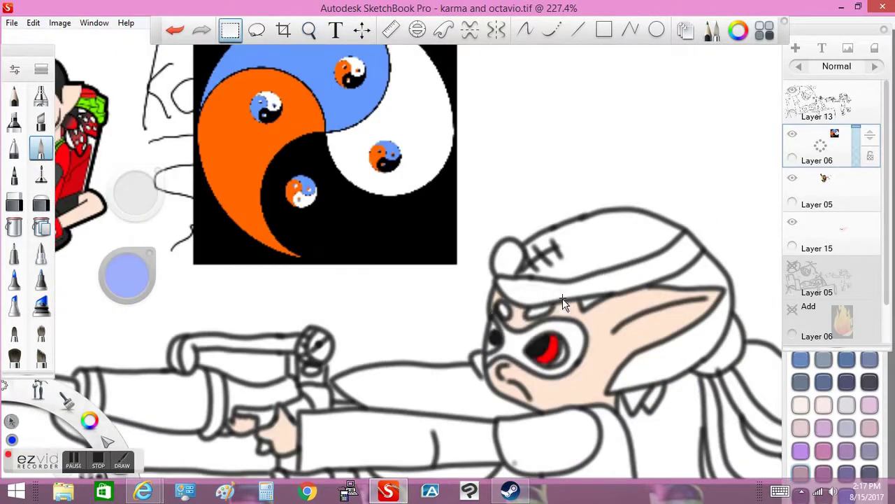
{"action": "left_click", "coordinate": [308, 30]}
{"action": "mouse_move", "coordinate": [397, 201]}
{"action": "left_mouse_down"}
{"action": "mouse_move", "coordinate": [535, 190]}
{"action": "mouse_move", "coordinate": [425, 138]}
{"action": "mouse_move", "coordinate": [384, 147]}
{"action": "left_mouse_up"}
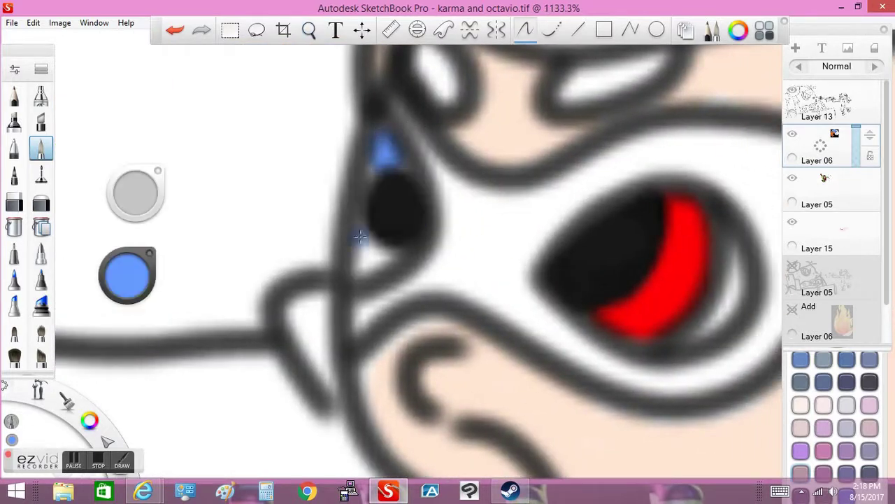
{"action": "left_click_drag", "start_coordinate": [367, 262], "coordinate": [363, 231]}
{"action": "key", "text": "space"}
{"action": "left_click_drag", "start_coordinate": [384, 264], "coordinate": [380, 294]}
{"action": "left_click_drag", "start_coordinate": [127, 276], "coordinate": [133, 294]}
{"action": "left_click_drag", "start_coordinate": [330, 60], "coordinate": [394, 194]}
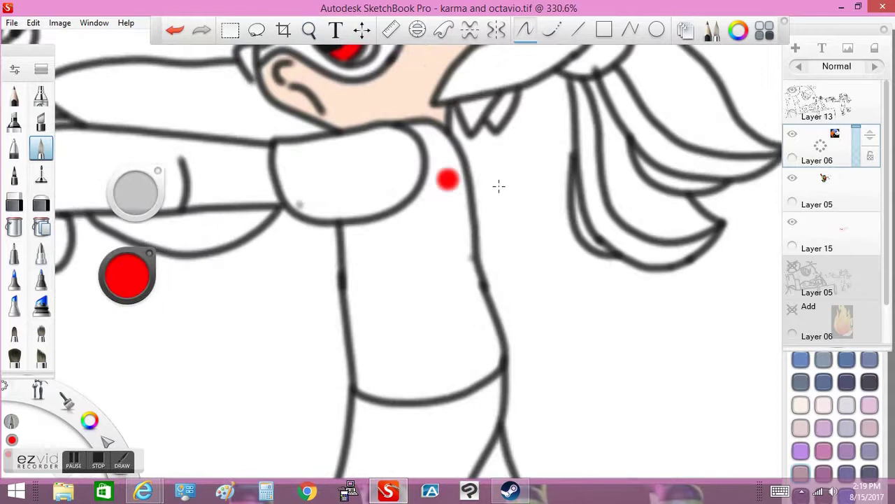
Step: Select Layer 15, hide the yin yang layer, and paint the shirt, its short sleeve and the underside of the arm bright red
{"action": "left_click_drag", "start_coordinate": [413, 88], "coordinate": [416, 147]}
{"action": "left_click", "coordinate": [805, 233]}
{"action": "left_click", "coordinate": [793, 134]}
{"action": "left_click_drag", "start_coordinate": [293, 133], "coordinate": [363, 224]}
{"action": "mouse_move", "coordinate": [374, 128]}
{"action": "left_mouse_down"}
{"action": "mouse_move", "coordinate": [381, 202]}
{"action": "mouse_move", "coordinate": [420, 210]}
{"action": "mouse_move", "coordinate": [399, 140]}
{"action": "mouse_move", "coordinate": [439, 193]}
{"action": "left_mouse_up"}
{"action": "left_click", "coordinate": [378, 170], "text": "alt"}
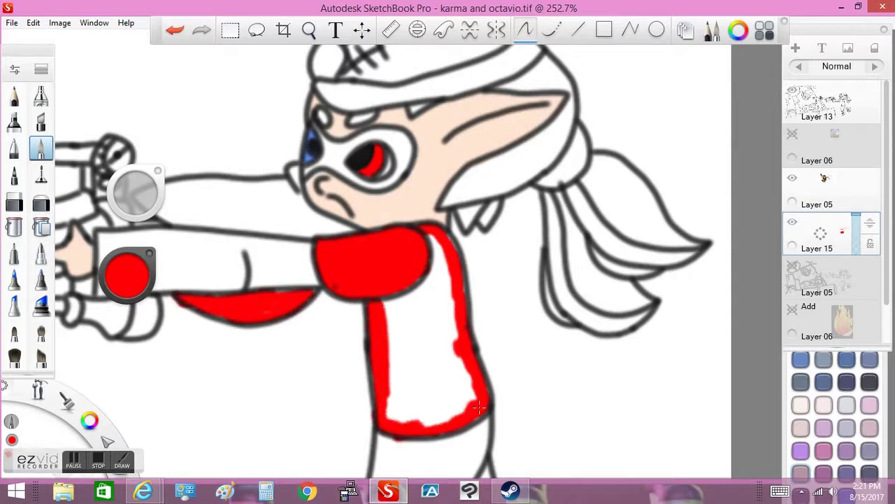
{"action": "mouse_move", "coordinate": [429, 246]}
{"action": "left_mouse_down"}
{"action": "mouse_move", "coordinate": [434, 340]}
{"action": "mouse_move", "coordinate": [309, 301]}
{"action": "mouse_move", "coordinate": [330, 260]}
{"action": "mouse_move", "coordinate": [331, 279]}
{"action": "mouse_move", "coordinate": [329, 270]}
{"action": "mouse_move", "coordinate": [461, 260]}
{"action": "left_mouse_up"}
Step: Paint the uppers and tongues of both shoes bright red, leaving the soles white
{"action": "key", "text": "space"}
{"action": "left_click_drag", "start_coordinate": [135, 192], "coordinate": [123, 201]}
{"action": "left_click_drag", "start_coordinate": [440, 262], "coordinate": [433, 264]}
{"action": "mouse_move", "coordinate": [371, 420]}
{"action": "left_mouse_down"}
{"action": "mouse_move", "coordinate": [518, 350]}
{"action": "mouse_move", "coordinate": [455, 237]}
{"action": "mouse_move", "coordinate": [420, 392]}
{"action": "left_mouse_up"}
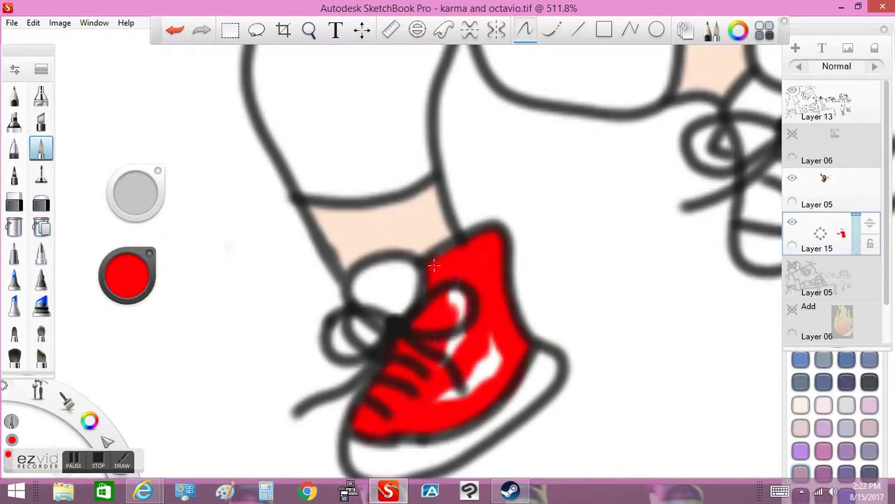
{"action": "left_click_drag", "start_coordinate": [355, 325], "coordinate": [381, 315]}
{"action": "left_click_drag", "start_coordinate": [732, 19], "coordinate": [460, 166]}
{"action": "mouse_move", "coordinate": [420, 255]}
{"action": "left_mouse_down"}
{"action": "mouse_move", "coordinate": [427, 308]}
{"action": "mouse_move", "coordinate": [483, 381]}
{"action": "mouse_move", "coordinate": [545, 150]}
{"action": "mouse_move", "coordinate": [447, 161]}
{"action": "mouse_move", "coordinate": [455, 312]}
{"action": "mouse_move", "coordinate": [489, 294]}
{"action": "mouse_move", "coordinate": [454, 174]}
{"action": "mouse_move", "coordinate": [476, 259]}
{"action": "left_mouse_up"}
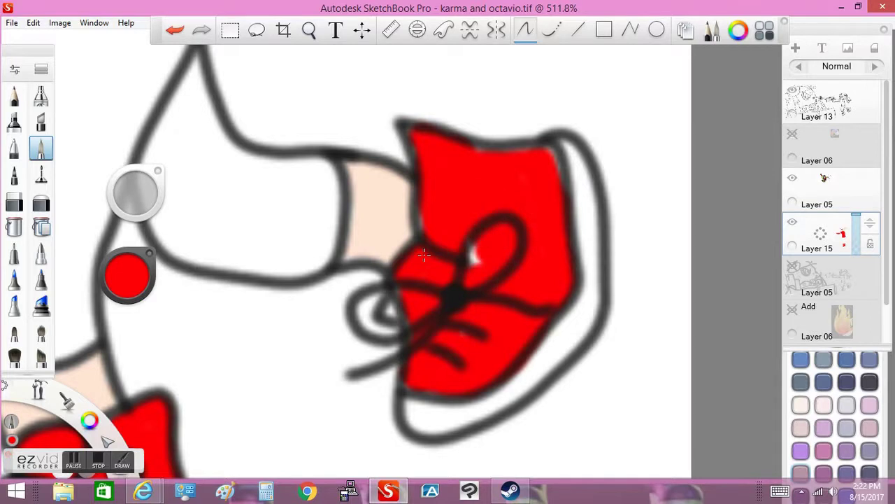
Step: Paint dark brown panels over the red on both shoes' heels, collars, lower edges and tongues
{"action": "scroll", "coordinate": [424, 255], "scroll_direction": "down", "scroll_amount": 10}
{"action": "mouse_move", "coordinate": [391, 231]}
{"action": "left_mouse_down"}
{"action": "mouse_move", "coordinate": [459, 210]}
{"action": "mouse_move", "coordinate": [479, 246]}
{"action": "left_mouse_up"}
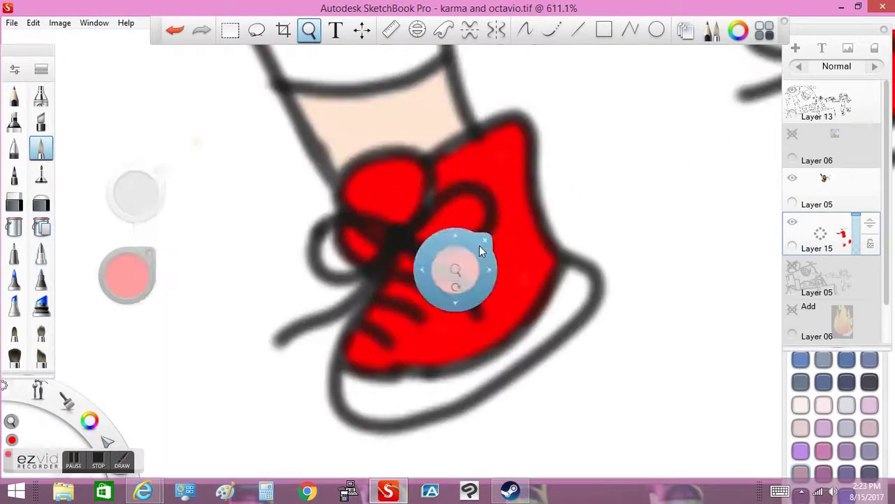
{"action": "mouse_move", "coordinate": [440, 150]}
{"action": "left_mouse_down"}
{"action": "mouse_move", "coordinate": [535, 238]}
{"action": "mouse_move", "coordinate": [350, 357]}
{"action": "left_mouse_up"}
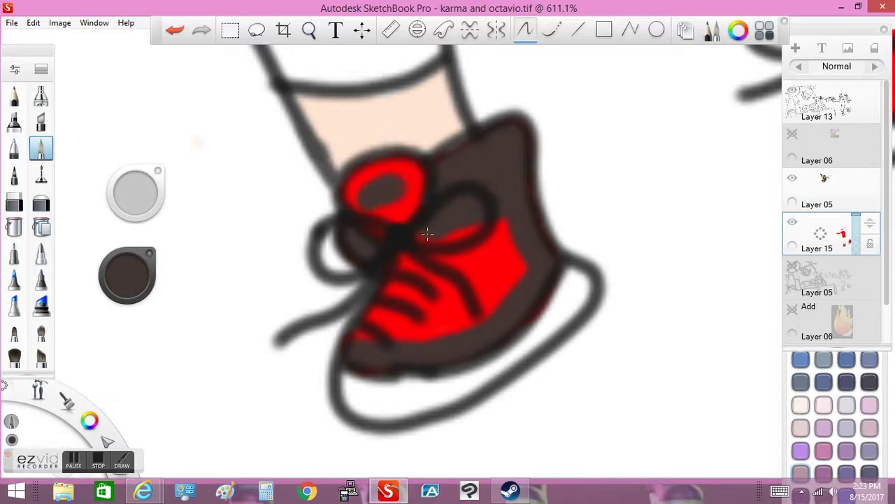
{"action": "key", "text": "space"}
{"action": "key", "text": "ctrl+z"}
{"action": "mouse_move", "coordinate": [428, 235]}
{"action": "left_mouse_down"}
{"action": "mouse_move", "coordinate": [443, 209]}
{"action": "mouse_move", "coordinate": [422, 216]}
{"action": "left_mouse_up"}
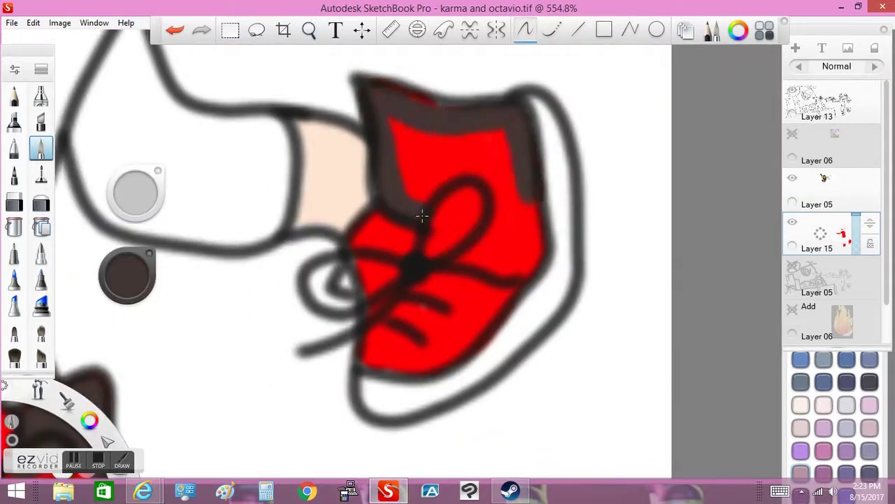
{"action": "left_click_drag", "start_coordinate": [539, 199], "coordinate": [353, 367]}
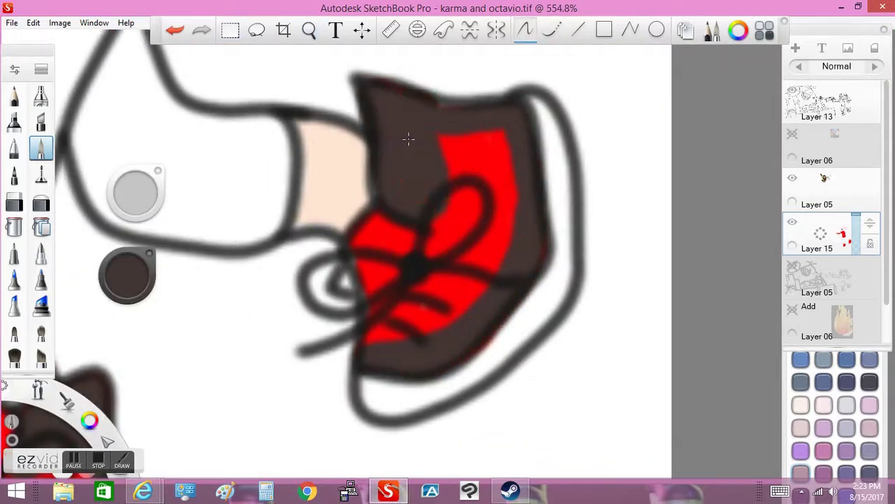
{"action": "key", "text": "space"}
{"action": "left_click_drag", "start_coordinate": [426, 223], "coordinate": [450, 200]}
Step: Fill both trouser legs with the same dark brown, from the shirt hem down to the ankles
{"action": "mouse_move", "coordinate": [461, 129]}
{"action": "left_mouse_down"}
{"action": "mouse_move", "coordinate": [405, 237]}
{"action": "mouse_move", "coordinate": [567, 308]}
{"action": "left_mouse_up"}
{"action": "left_click_drag", "start_coordinate": [547, 225], "coordinate": [552, 297]}
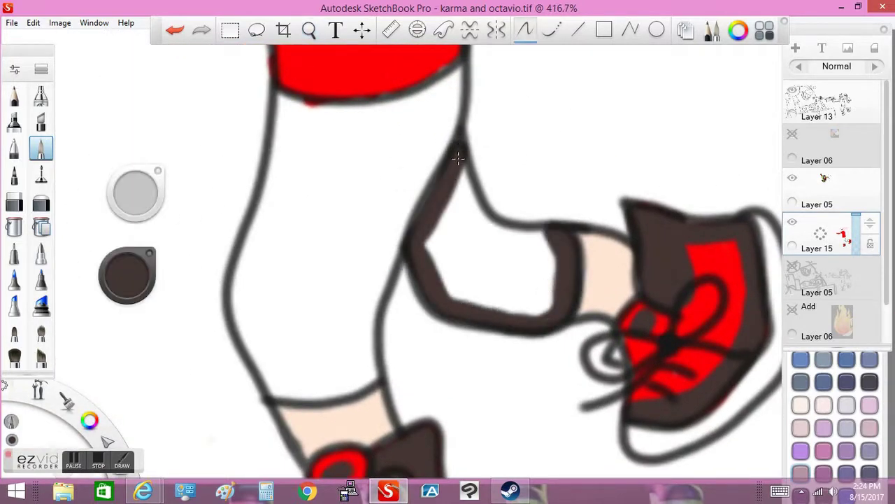
{"action": "left_click_drag", "start_coordinate": [458, 159], "coordinate": [461, 192]}
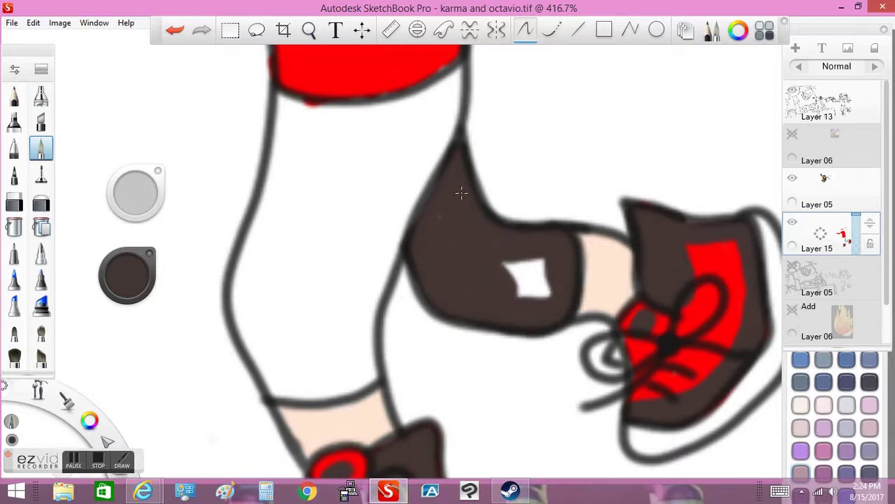
{"action": "mouse_move", "coordinate": [294, 106]}
{"action": "left_mouse_down"}
{"action": "mouse_move", "coordinate": [282, 94]}
{"action": "mouse_move", "coordinate": [267, 181]}
{"action": "left_mouse_up"}
{"action": "left_click_drag", "start_coordinate": [291, 105], "coordinate": [440, 95]}
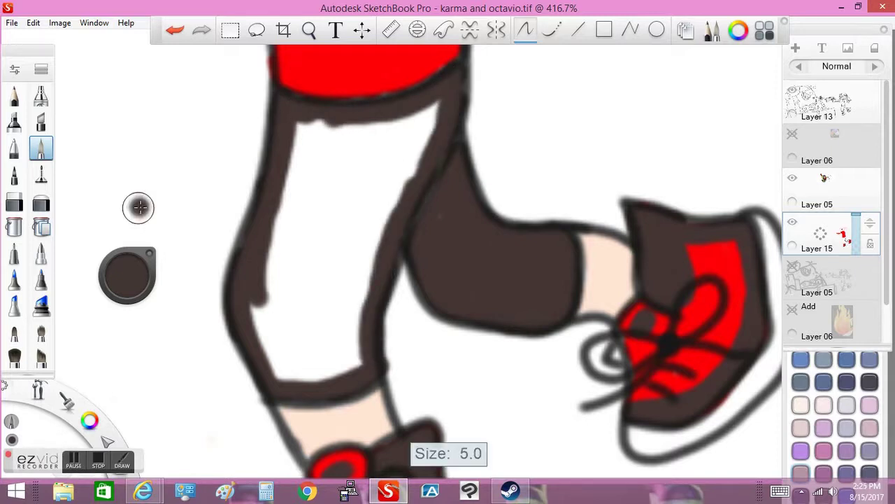
{"action": "key", "text": "ctrl+z"}
{"action": "left_click_drag", "start_coordinate": [136, 194], "coordinate": [143, 186]}
{"action": "mouse_move", "coordinate": [297, 148]}
{"action": "left_mouse_down"}
{"action": "mouse_move", "coordinate": [282, 175]}
{"action": "mouse_move", "coordinate": [431, 112]}
{"action": "mouse_move", "coordinate": [350, 307]}
{"action": "mouse_move", "coordinate": [252, 378]}
{"action": "mouse_move", "coordinate": [295, 126]}
{"action": "left_mouse_up"}
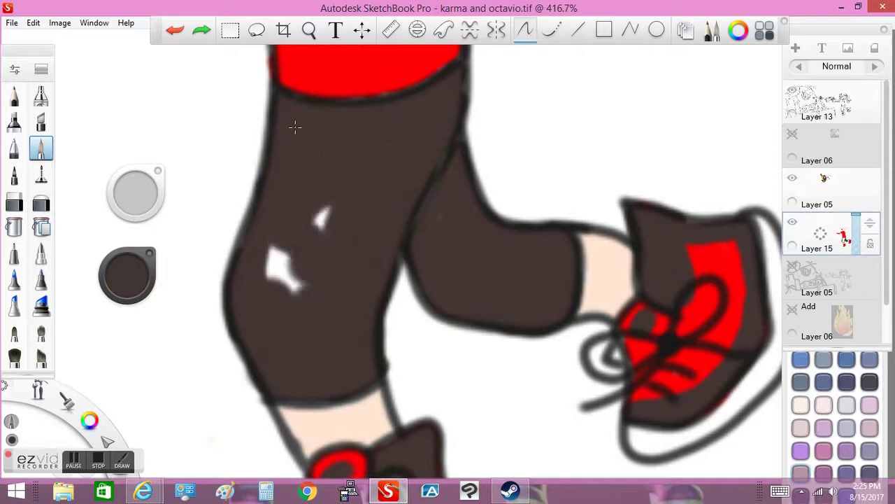
Step: Outline the forearm section of the near sleeve in dark brown and undo the last stroke
{"action": "scroll", "coordinate": [429, 212], "scroll_direction": "down", "scroll_amount": 5}
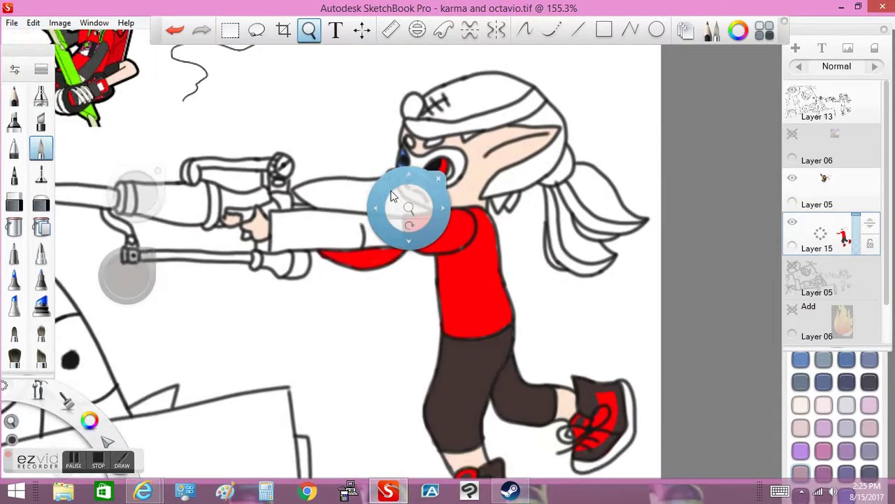
{"action": "scroll", "coordinate": [415, 210], "scroll_direction": "up", "scroll_amount": 3}
{"action": "left_click_drag", "start_coordinate": [444, 175], "coordinate": [436, 134]}
{"action": "scroll", "coordinate": [440, 194], "scroll_direction": "up", "scroll_amount": 3}
{"action": "scroll", "coordinate": [419, 196], "scroll_direction": "down", "scroll_amount": 1}
{"action": "mouse_move", "coordinate": [265, 161]}
{"action": "left_mouse_down"}
{"action": "mouse_move", "coordinate": [396, 200]}
{"action": "mouse_move", "coordinate": [241, 175]}
{"action": "left_mouse_up"}
{"action": "left_click_drag", "start_coordinate": [160, 145], "coordinate": [168, 285]}
{"action": "mouse_move", "coordinate": [227, 259]}
{"action": "left_mouse_down"}
{"action": "mouse_move", "coordinate": [335, 273]}
{"action": "mouse_move", "coordinate": [510, 248]}
{"action": "mouse_move", "coordinate": [300, 140]}
{"action": "left_mouse_up"}
{"action": "left_click_drag", "start_coordinate": [165, 177], "coordinate": [164, 175]}
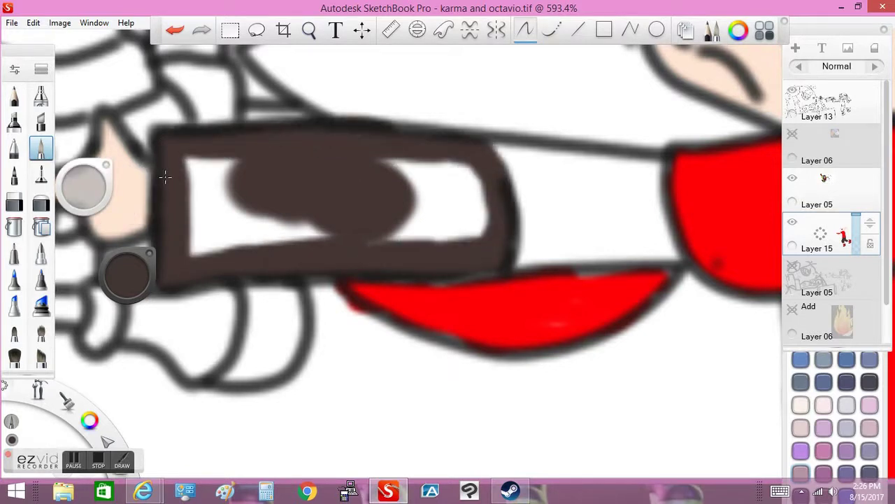
{"action": "key", "text": "ctrl+z"}
Step: Fill the whole near arm up to the red sleeve and the red area beneath it with dark brown
{"action": "mouse_move", "coordinate": [168, 140]}
{"action": "left_mouse_down"}
{"action": "mouse_move", "coordinate": [559, 168]}
{"action": "mouse_move", "coordinate": [664, 203]}
{"action": "mouse_move", "coordinate": [672, 259]}
{"action": "mouse_move", "coordinate": [643, 255]}
{"action": "left_mouse_up"}
{"action": "mouse_move", "coordinate": [507, 173]}
{"action": "left_mouse_down"}
{"action": "mouse_move", "coordinate": [514, 269]}
{"action": "mouse_move", "coordinate": [615, 210]}
{"action": "mouse_move", "coordinate": [638, 229]}
{"action": "left_mouse_up"}
{"action": "mouse_move", "coordinate": [185, 164]}
{"action": "left_mouse_down"}
{"action": "mouse_move", "coordinate": [252, 266]}
{"action": "mouse_move", "coordinate": [511, 238]}
{"action": "mouse_move", "coordinate": [363, 175]}
{"action": "left_mouse_up"}
{"action": "mouse_move", "coordinate": [462, 206]}
{"action": "left_mouse_down"}
{"action": "mouse_move", "coordinate": [182, 272]}
{"action": "mouse_move", "coordinate": [207, 165]}
{"action": "left_mouse_up"}
{"action": "mouse_move", "coordinate": [352, 270]}
{"action": "left_mouse_down"}
{"action": "mouse_move", "coordinate": [531, 315]}
{"action": "mouse_move", "coordinate": [665, 280]}
{"action": "left_mouse_up"}
Step: Try dark brown on the front of the hair band above the eyebrows and undo it
{"action": "scroll", "coordinate": [376, 170], "scroll_direction": "down", "scroll_amount": 10}
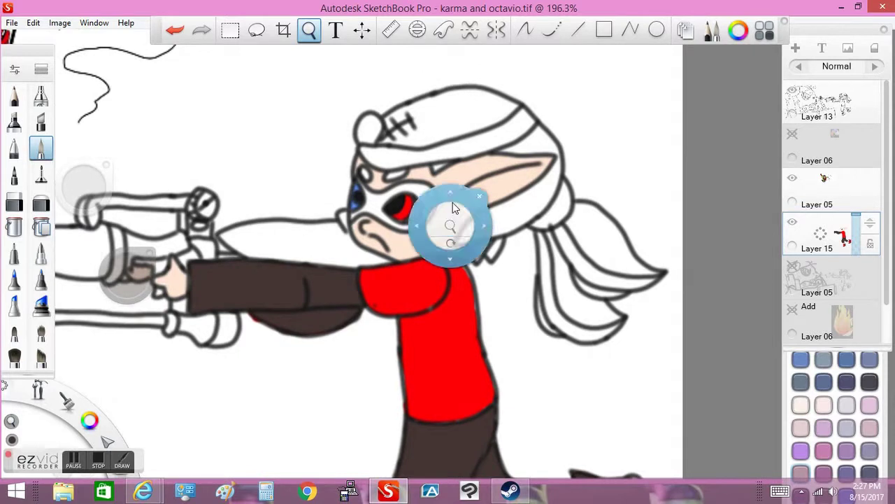
{"action": "mouse_move", "coordinate": [449, 210]}
{"action": "left_mouse_down"}
{"action": "mouse_move", "coordinate": [436, 176]}
{"action": "mouse_move", "coordinate": [462, 245]}
{"action": "left_mouse_up"}
{"action": "left_click_drag", "start_coordinate": [518, 132], "coordinate": [460, 130]}
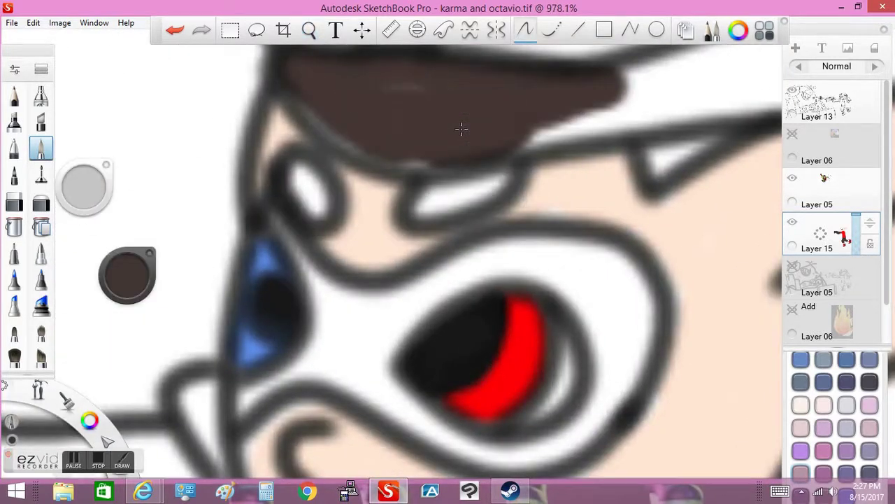
{"action": "left_click", "coordinate": [175, 30]}
Step: Try a near-black shade on the hair band and both eyebrows, and undo the strokes
{"action": "left_click_drag", "start_coordinate": [126, 274], "coordinate": [127, 293]}
{"action": "mouse_move", "coordinate": [343, 147]}
{"action": "left_mouse_down"}
{"action": "mouse_move", "coordinate": [367, 116]}
{"action": "mouse_move", "coordinate": [455, 150]}
{"action": "mouse_move", "coordinate": [602, 84]}
{"action": "mouse_move", "coordinate": [454, 119]}
{"action": "left_mouse_up"}
{"action": "mouse_move", "coordinate": [367, 116]}
{"action": "left_mouse_down"}
{"action": "mouse_move", "coordinate": [444, 185]}
{"action": "mouse_move", "coordinate": [291, 169]}
{"action": "left_mouse_up"}
{"action": "mouse_move", "coordinate": [350, 189]}
{"action": "left_mouse_down"}
{"action": "mouse_move", "coordinate": [322, 189]}
{"action": "mouse_move", "coordinate": [336, 189]}
{"action": "left_mouse_up"}
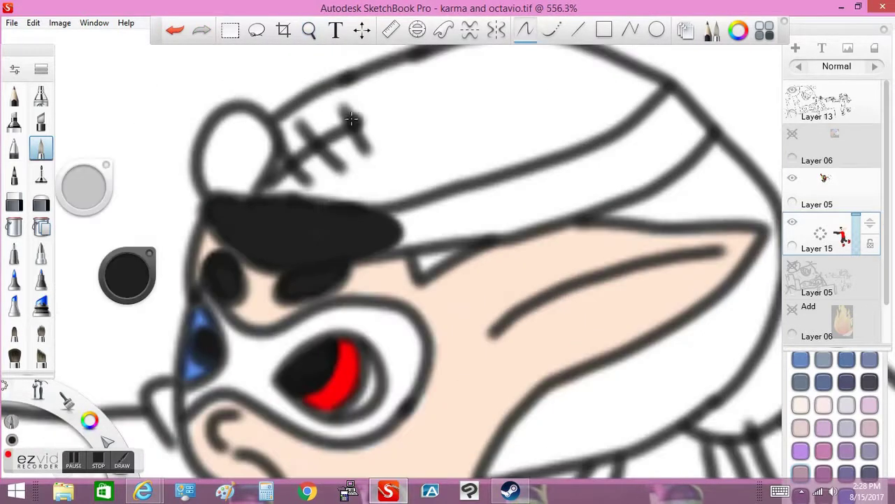
{"action": "left_click_drag", "start_coordinate": [354, 101], "coordinate": [344, 144]}
{"action": "left_click_drag", "start_coordinate": [294, 126], "coordinate": [332, 116]}
{"action": "key", "text": "ctrl+z"}
{"action": "key", "text": "ctrl+z"}
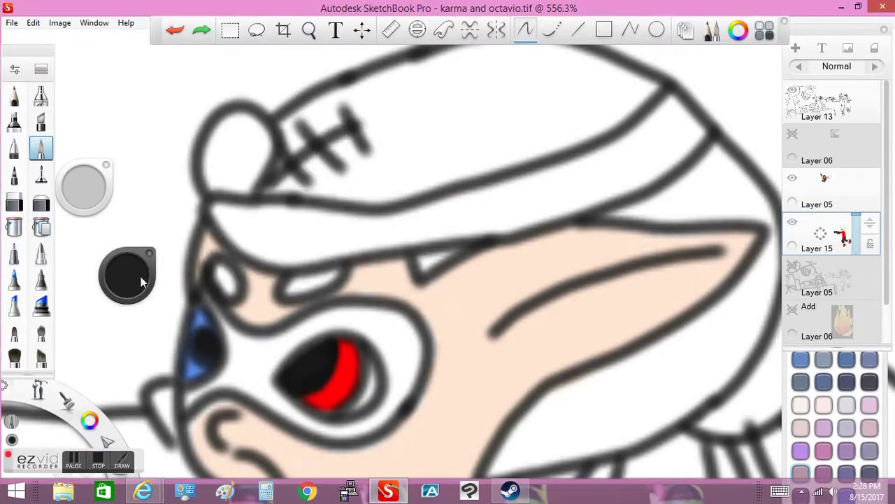
Step: Fill the top of the hair, the round knob at its front and the front of the band with dark grey
{"action": "left_click_drag", "start_coordinate": [84, 187], "coordinate": [78, 186]}
{"action": "mouse_move", "coordinate": [293, 161]}
{"action": "left_mouse_down"}
{"action": "mouse_move", "coordinate": [362, 128]}
{"action": "mouse_move", "coordinate": [630, 105]}
{"action": "left_mouse_up"}
{"action": "mouse_move", "coordinate": [377, 154]}
{"action": "left_mouse_down"}
{"action": "mouse_move", "coordinate": [450, 123]}
{"action": "mouse_move", "coordinate": [580, 184]}
{"action": "mouse_move", "coordinate": [224, 190]}
{"action": "mouse_move", "coordinate": [196, 238]}
{"action": "left_mouse_up"}
{"action": "left_click_drag", "start_coordinate": [83, 187], "coordinate": [90, 190]}
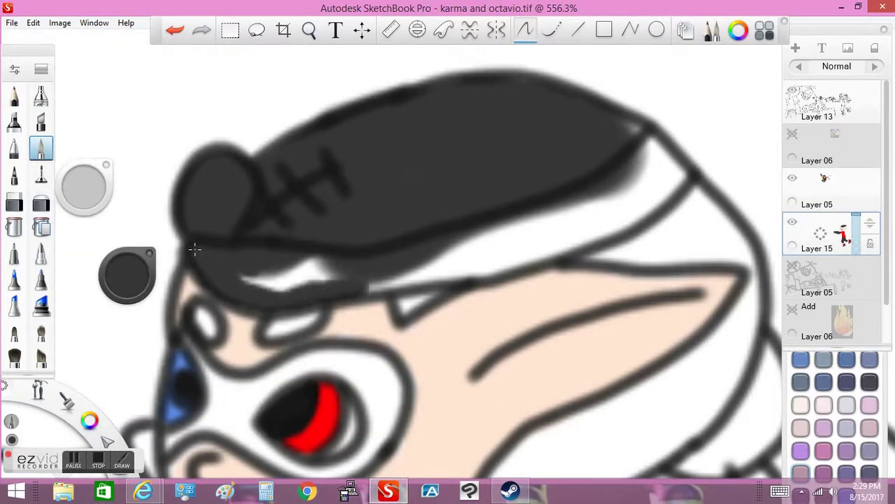
Step: Fill the rest of the hair band, both eyebrows and the small tuft beneath the band with dark grey
{"action": "left_click_drag", "start_coordinate": [597, 129], "coordinate": [607, 199]}
{"action": "left_click_drag", "start_coordinate": [419, 276], "coordinate": [559, 210]}
{"action": "left_click_drag", "start_coordinate": [434, 263], "coordinate": [574, 203]}
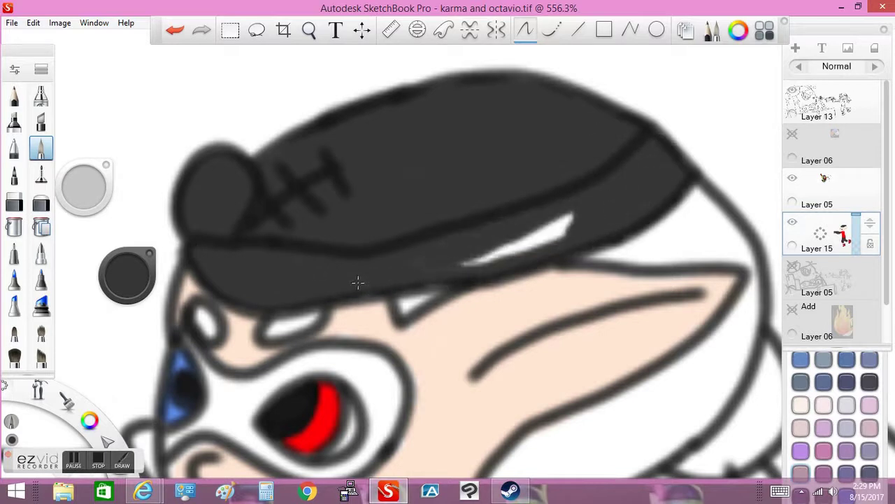
{"action": "left_click_drag", "start_coordinate": [462, 259], "coordinate": [546, 230]}
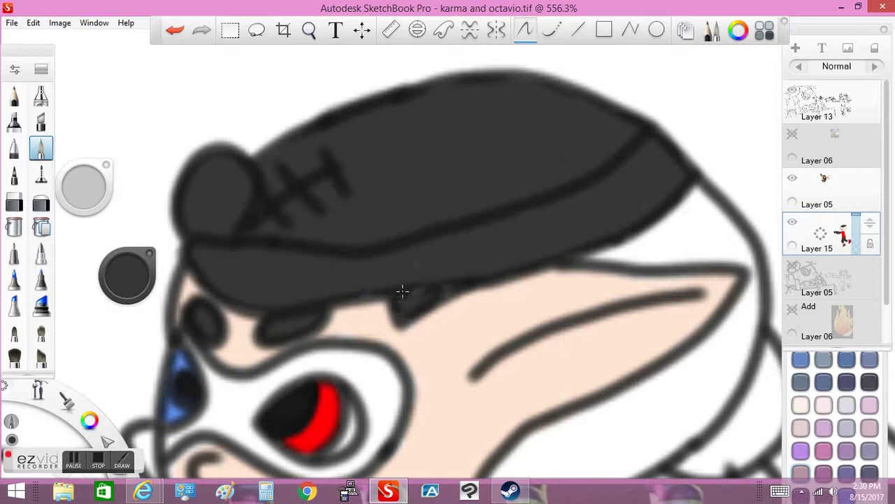
Step: Undo the rough stroke behind the head and fill the hair between the band and the ear tip with dark grey
{"action": "scroll", "coordinate": [380, 199], "scroll_direction": "down", "scroll_amount": 4}
{"action": "scroll", "coordinate": [458, 165], "scroll_direction": "up", "scroll_amount": 3}
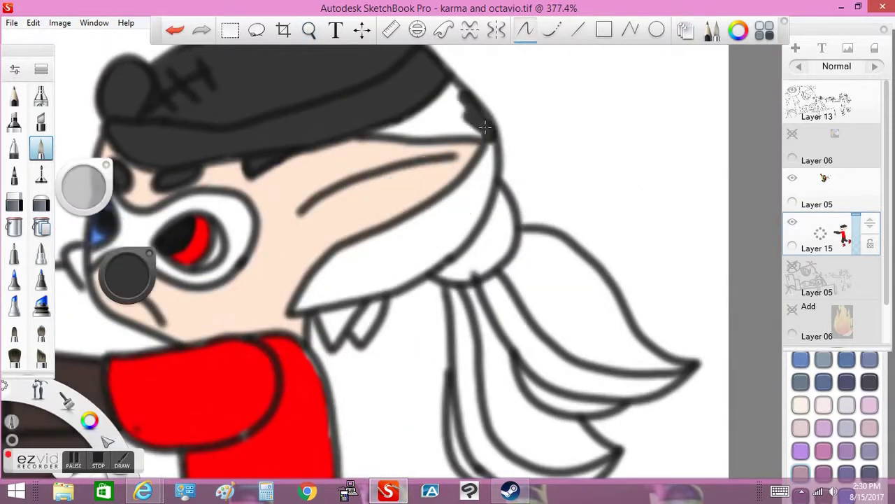
{"action": "left_click", "coordinate": [174, 30]}
{"action": "scroll", "coordinate": [424, 140], "scroll_direction": "up", "scroll_amount": 2}
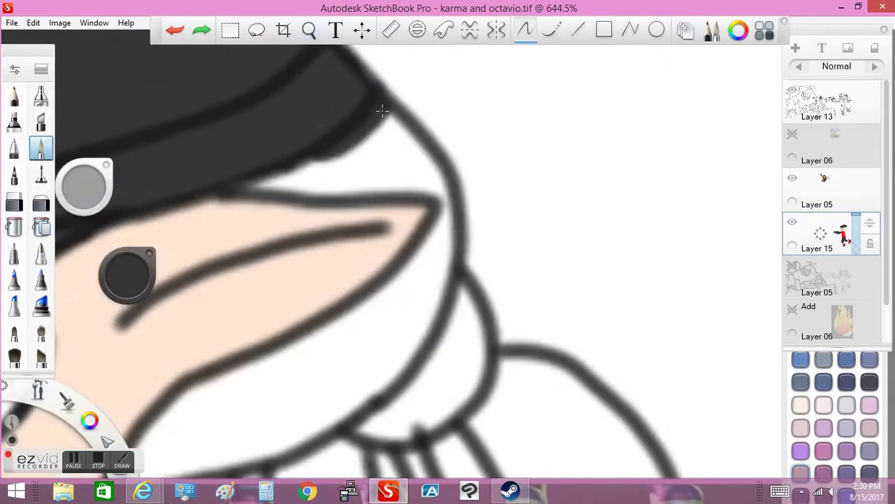
{"action": "left_click_drag", "start_coordinate": [391, 123], "coordinate": [448, 195]}
{"action": "left_click_drag", "start_coordinate": [419, 168], "coordinate": [311, 164]}
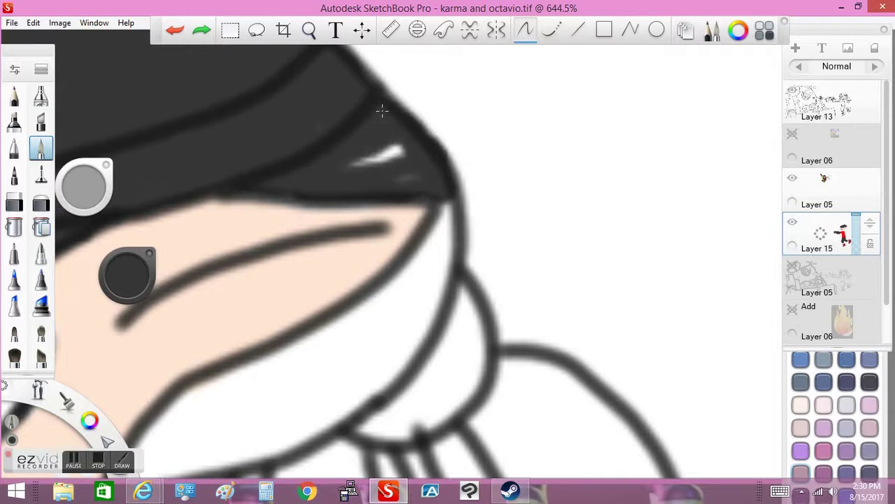
{"action": "scroll", "coordinate": [381, 164], "scroll_direction": "down", "scroll_amount": 3}
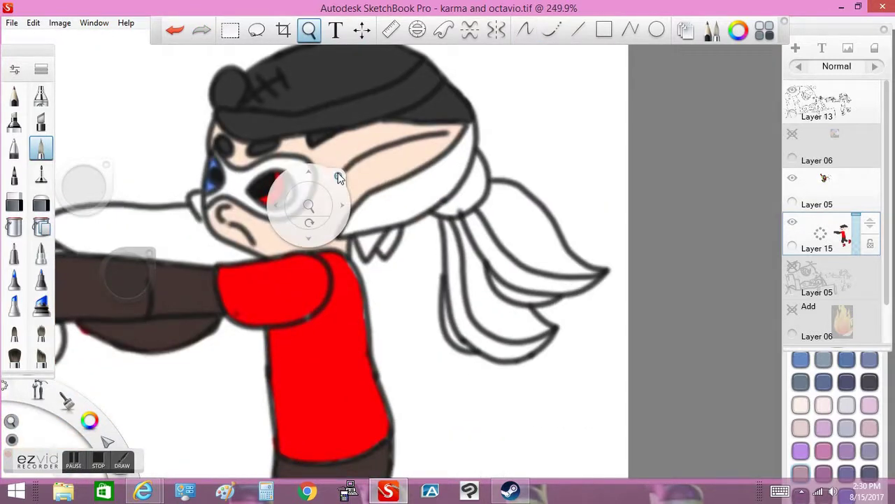
{"action": "scroll", "coordinate": [338, 178], "scroll_direction": "down", "scroll_amount": 4}
{"action": "scroll", "coordinate": [365, 185], "scroll_direction": "up", "scroll_amount": 6}
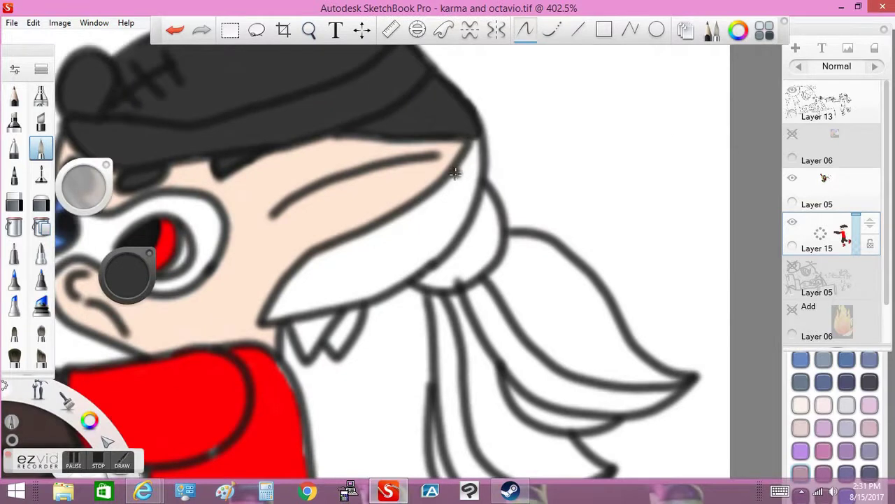
Step: Switch to Internet Explorer to check the YouTube music video
{"action": "mouse_move", "coordinate": [308, 492]}
{"action": "left_click", "coordinate": [96, 433]}
{"action": "key", "text": "alt+Tab"}
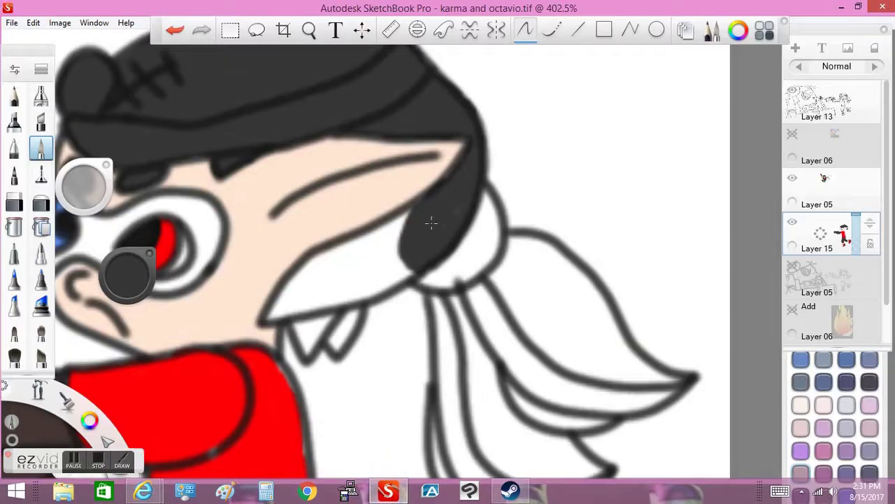
{"action": "left_click", "coordinate": [126, 428]}
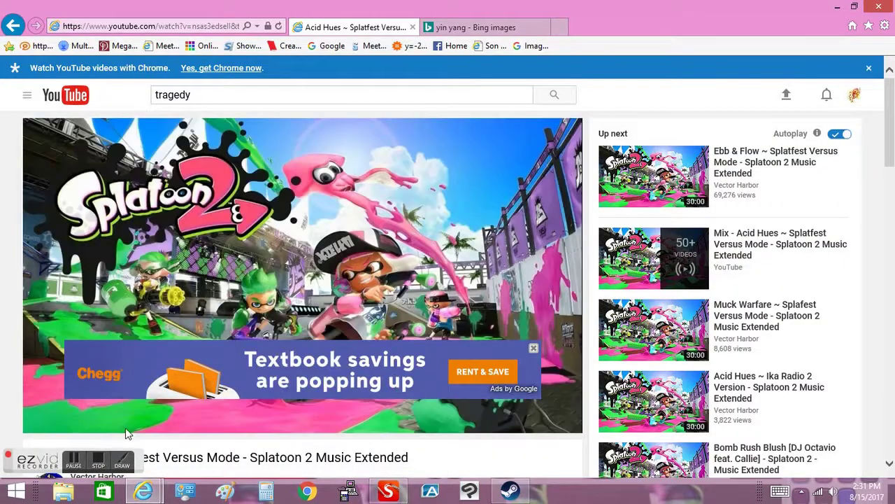
Step: Return to SketchBook Pro and fill the hair below and behind the ear and the neck tufts with dark grey
{"action": "key", "text": "alt+Tab"}
{"action": "left_click_drag", "start_coordinate": [389, 235], "coordinate": [411, 237]}
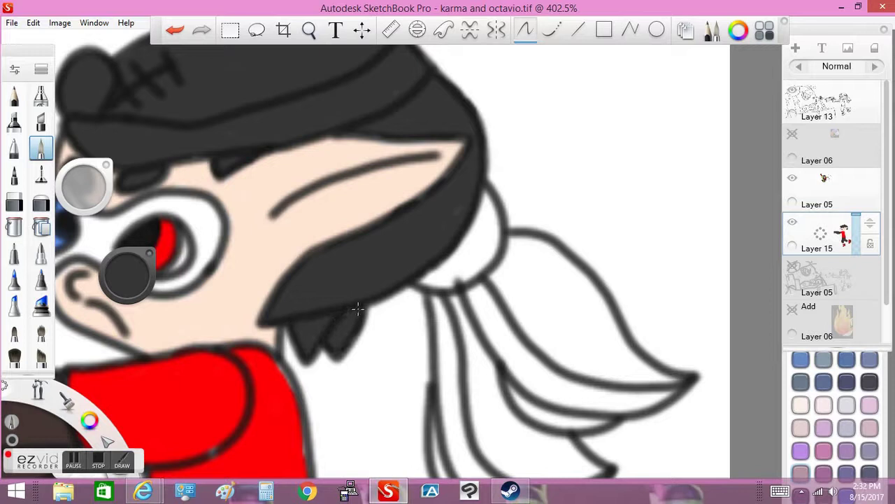
Step: Fill the mask around both eyes with dark grey, leaving the irises and the sliver of eye white uncovered
{"action": "scroll", "coordinate": [356, 308], "scroll_direction": "down", "scroll_amount": 5}
{"action": "scroll", "coordinate": [574, 245], "scroll_direction": "up", "scroll_amount": 7}
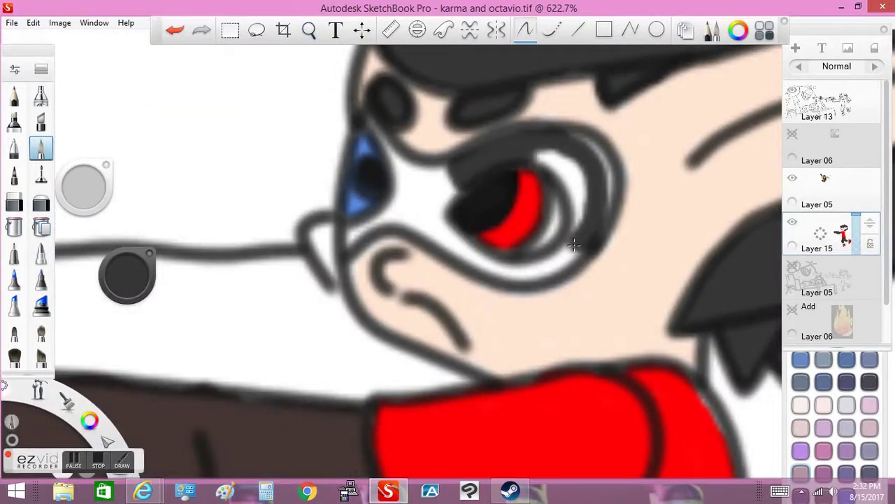
{"action": "left_click_drag", "start_coordinate": [560, 157], "coordinate": [573, 244]}
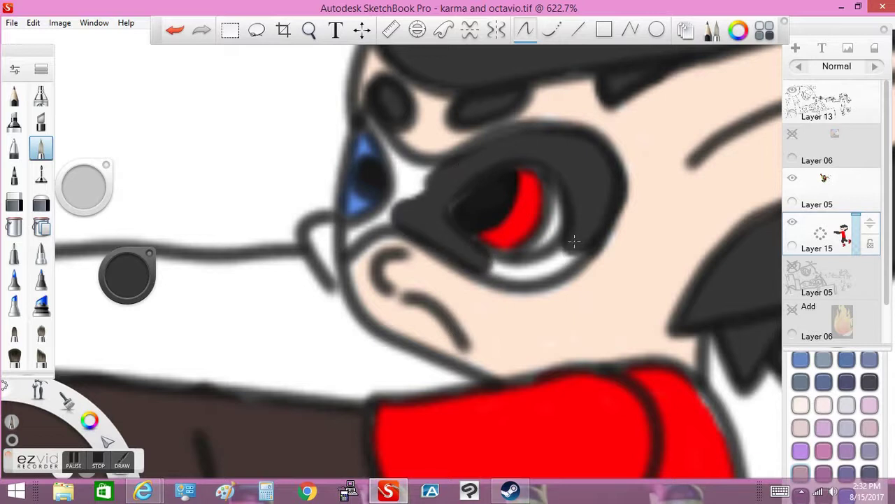
{"action": "left_click_drag", "start_coordinate": [573, 241], "coordinate": [574, 241]}
{"action": "left_click_drag", "start_coordinate": [404, 161], "coordinate": [369, 125]}
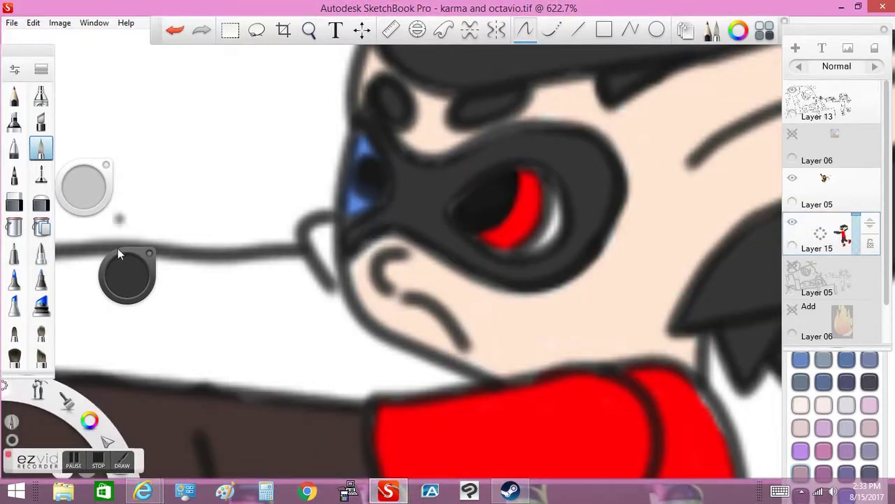
Step: Fill the outer faces of the upper and lower ponytail locks with dark grey on Layer 15
{"action": "left_click_drag", "start_coordinate": [119, 253], "coordinate": [120, 269]}
{"action": "key", "text": "space"}
{"action": "left_click_drag", "start_coordinate": [395, 186], "coordinate": [409, 230]}
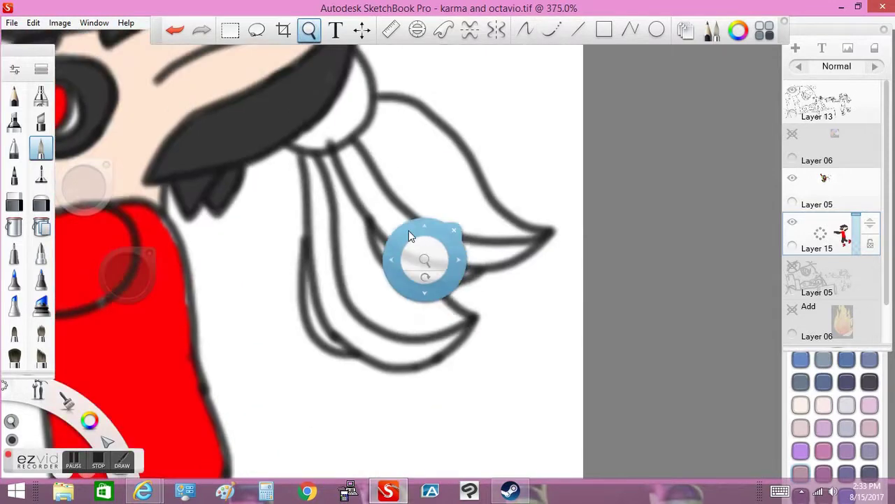
{"action": "mouse_move", "coordinate": [343, 273]}
{"action": "left_mouse_down"}
{"action": "mouse_move", "coordinate": [461, 343]}
{"action": "mouse_move", "coordinate": [364, 280]}
{"action": "left_mouse_up"}
{"action": "mouse_move", "coordinate": [382, 124]}
{"action": "left_mouse_down"}
{"action": "mouse_move", "coordinate": [448, 245]}
{"action": "mouse_move", "coordinate": [490, 175]}
{"action": "mouse_move", "coordinate": [419, 126]}
{"action": "mouse_move", "coordinate": [444, 236]}
{"action": "left_mouse_up"}
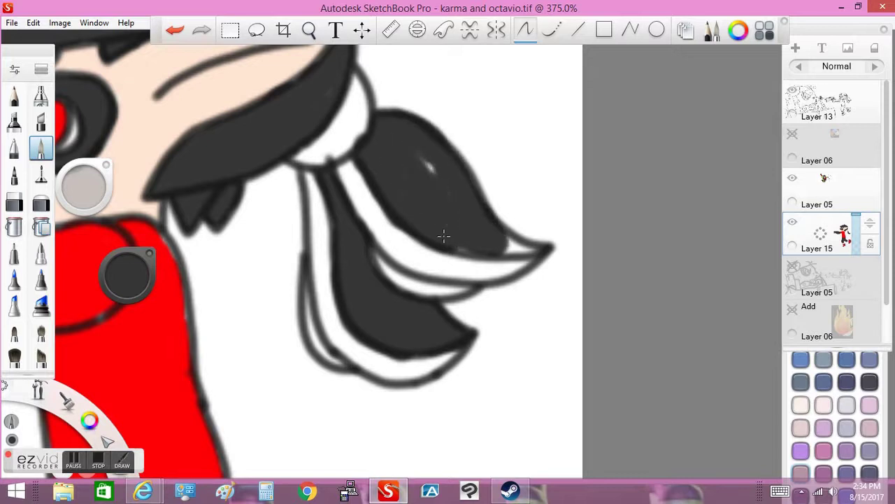
{"action": "key", "text": "e"}
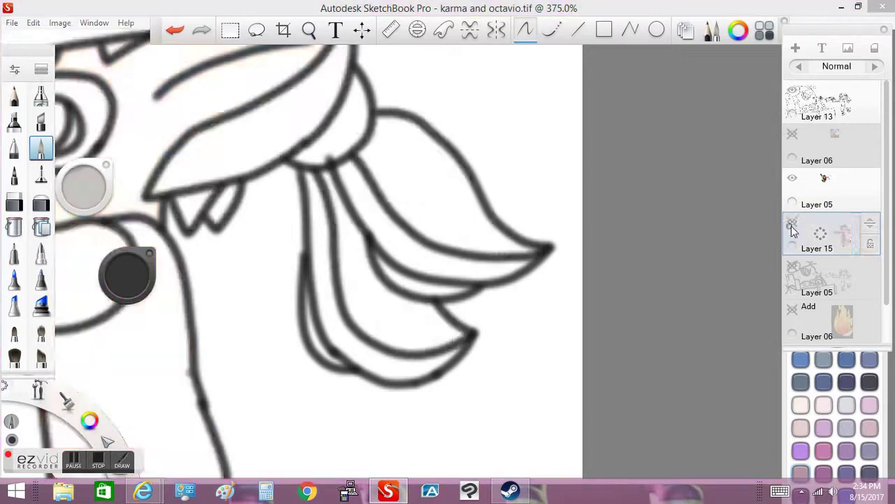
{"action": "key", "text": "e"}
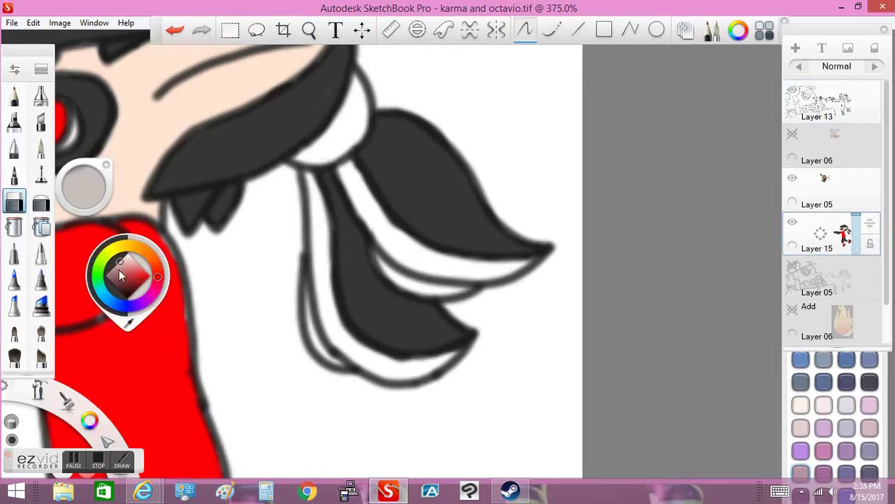
Step: Fill the undersides of the ponytail locks with light grey
{"action": "left_click", "coordinate": [121, 275]}
{"action": "key", "text": "e"}
{"action": "left_click_drag", "start_coordinate": [315, 175], "coordinate": [321, 221]}
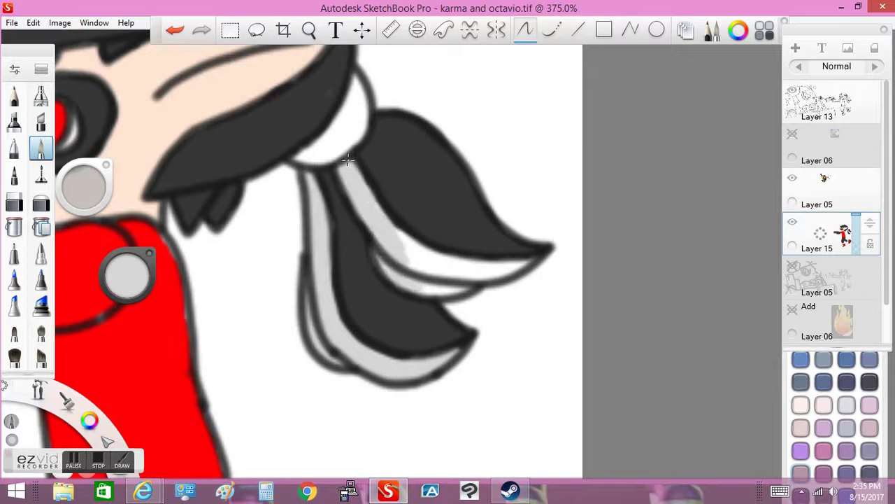
Step: Paint the lower parts of both dark grey ponytail locks bright red down to their tips
{"action": "left_click_drag", "start_coordinate": [128, 314], "coordinate": [152, 238]}
{"action": "key", "text": "ctrl+z"}
{"action": "mouse_move", "coordinate": [437, 176]}
{"action": "left_mouse_down"}
{"action": "mouse_move", "coordinate": [455, 168]}
{"action": "mouse_move", "coordinate": [440, 166]}
{"action": "left_mouse_up"}
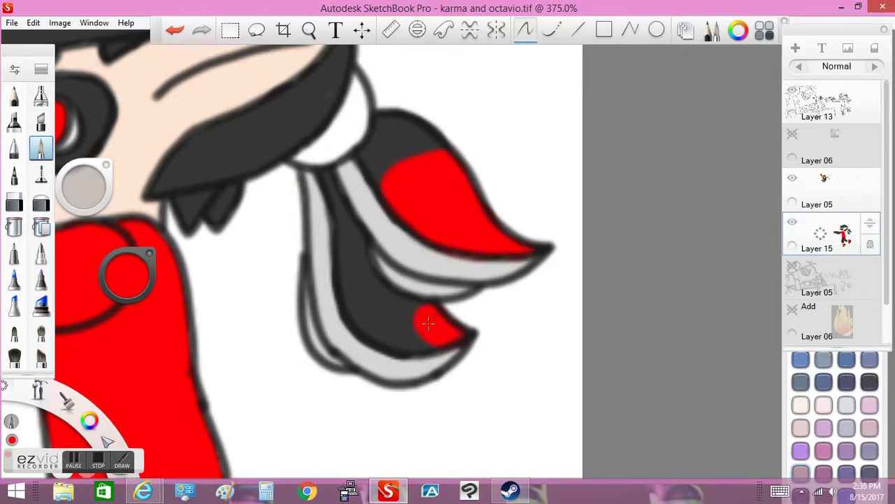
{"action": "left_click_drag", "start_coordinate": [365, 325], "coordinate": [372, 271]}
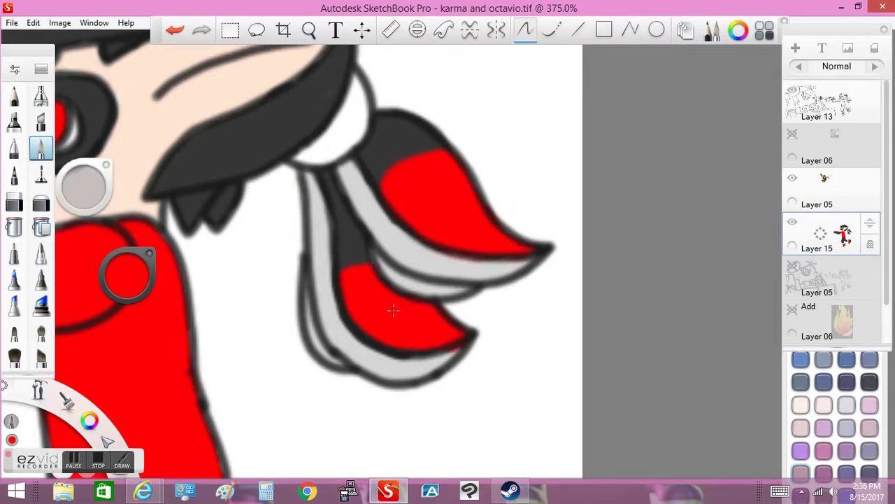
Step: Blend the red into the dark grey on the upper ponytail lock with a soft airbrush, undoing the strokes that spread too far
{"action": "left_click", "coordinate": [40, 278]}
{"action": "left_click_drag", "start_coordinate": [397, 149], "coordinate": [422, 171]}
{"action": "key", "text": "ctrl+z"}
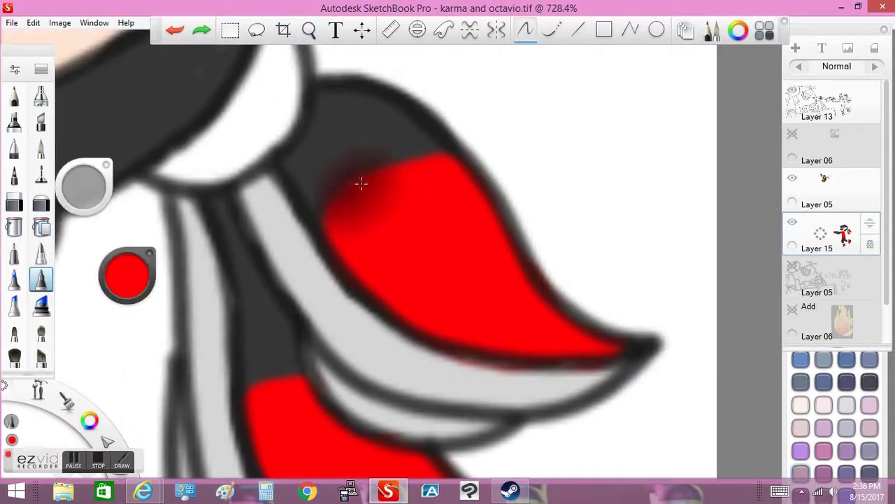
{"action": "mouse_move", "coordinate": [349, 266]}
{"action": "left_mouse_down"}
{"action": "mouse_move", "coordinate": [399, 217]}
{"action": "mouse_move", "coordinate": [448, 140]}
{"action": "left_mouse_up"}
{"action": "left_click_drag", "start_coordinate": [413, 269], "coordinate": [448, 199]}
{"action": "left_click_drag", "start_coordinate": [314, 203], "coordinate": [312, 165]}
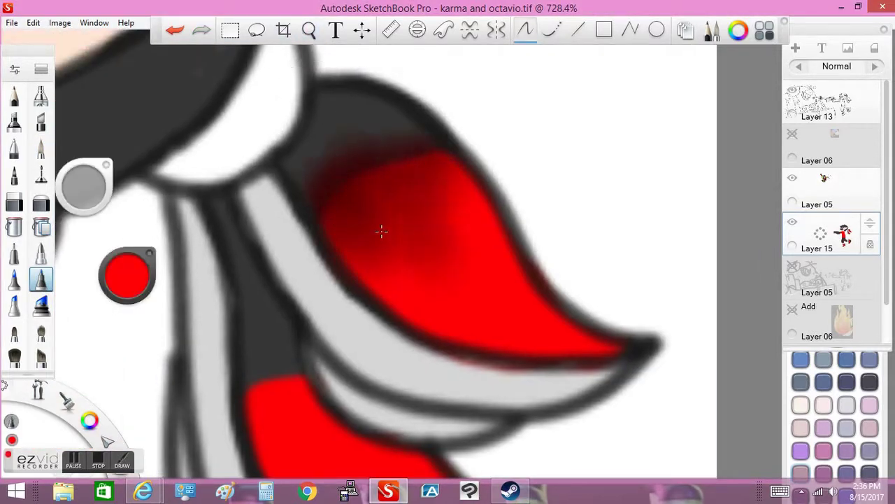
{"action": "left_click", "coordinate": [178, 30]}
{"action": "left_click_drag", "start_coordinate": [338, 136], "coordinate": [352, 136]}
{"action": "left_click", "coordinate": [176, 31]}
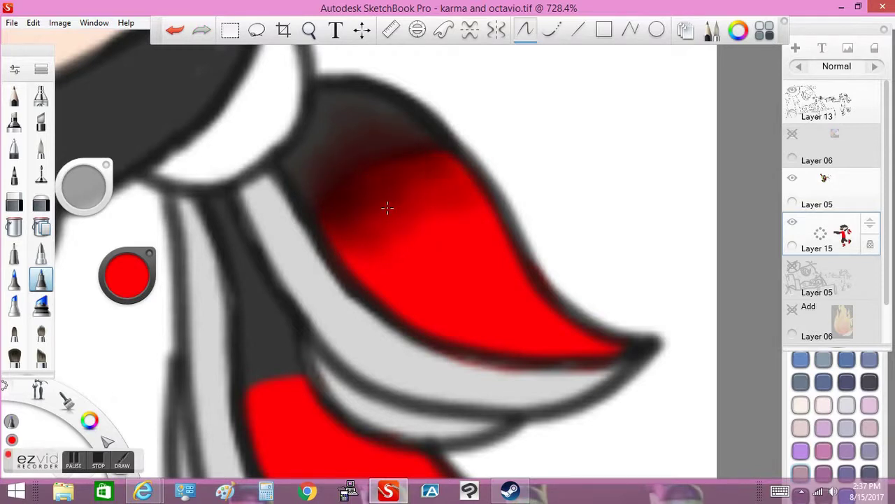
Step: Blend the boundary between red and dark grey on the lower ponytail lock with the soft airbrush
{"action": "scroll", "coordinate": [312, 224], "scroll_direction": "down", "scroll_amount": 1}
{"action": "scroll", "coordinate": [340, 194], "scroll_direction": "up", "scroll_amount": 2}
{"action": "left_click", "coordinate": [340, 194]}
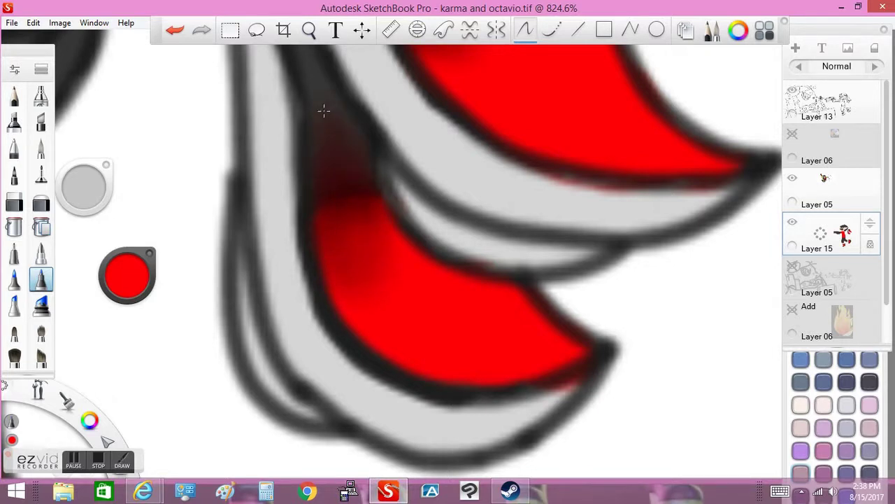
Step: Dot both ponytail locks with light grey round spots, undoing the misplaced ones on the lower lock
{"action": "scroll", "coordinate": [314, 193], "scroll_direction": "down", "scroll_amount": 5}
{"action": "key", "text": "e"}
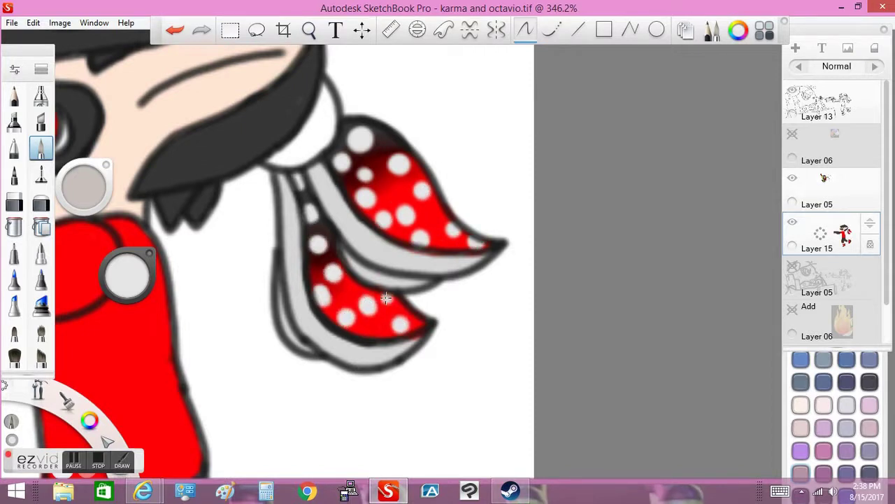
{"action": "left_click", "coordinate": [175, 30]}
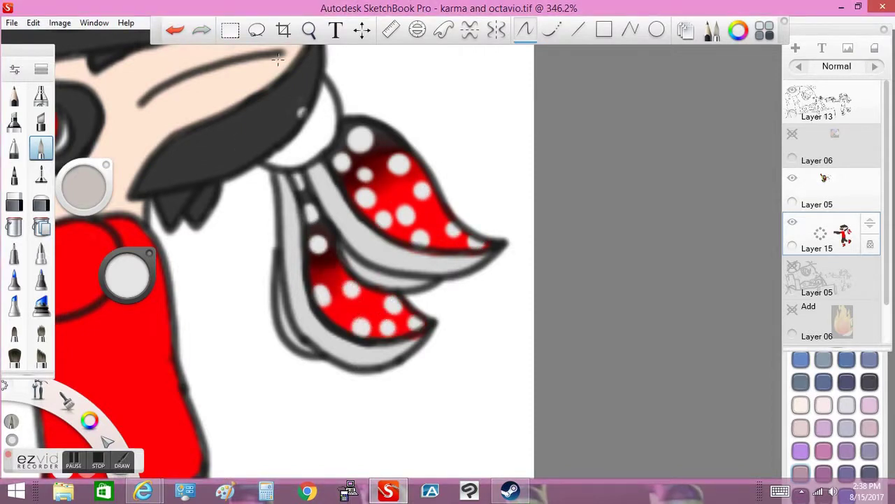
Step: Colour the hair tie at the base of the ponytail with yellow, light cyan, green and brown bands
{"action": "scroll", "coordinate": [277, 59], "scroll_direction": "down", "scroll_amount": 8}
{"action": "scroll", "coordinate": [377, 132], "scroll_direction": "up", "scroll_amount": 12}
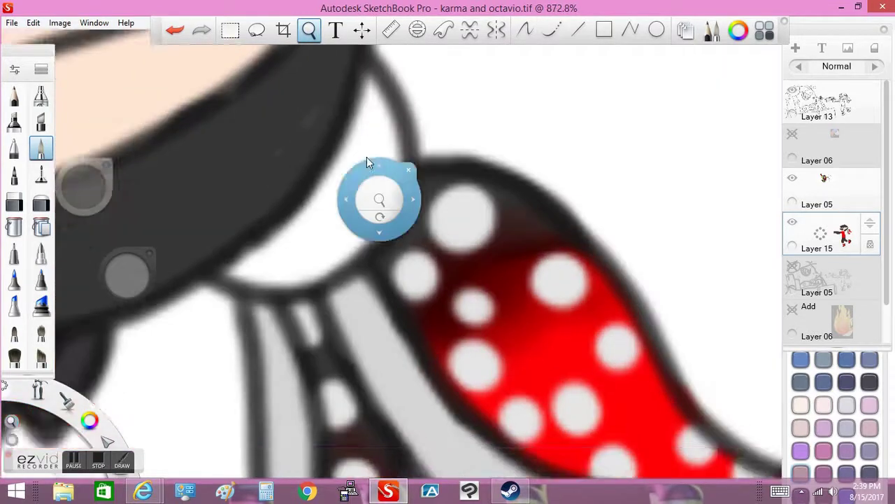
{"action": "mouse_move", "coordinate": [126, 275]}
{"action": "left_mouse_down"}
{"action": "mouse_move", "coordinate": [339, 190]}
{"action": "mouse_move", "coordinate": [381, 112]}
{"action": "left_mouse_up"}
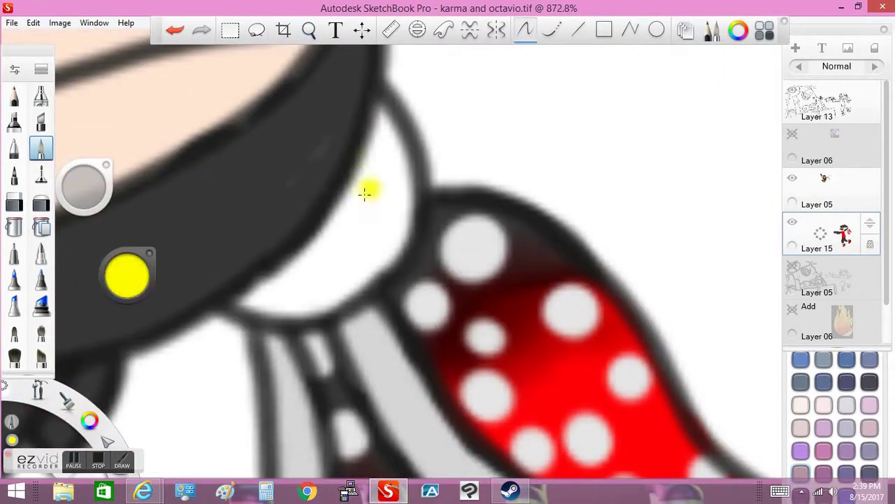
{"action": "left_click_drag", "start_coordinate": [367, 176], "coordinate": [377, 184]}
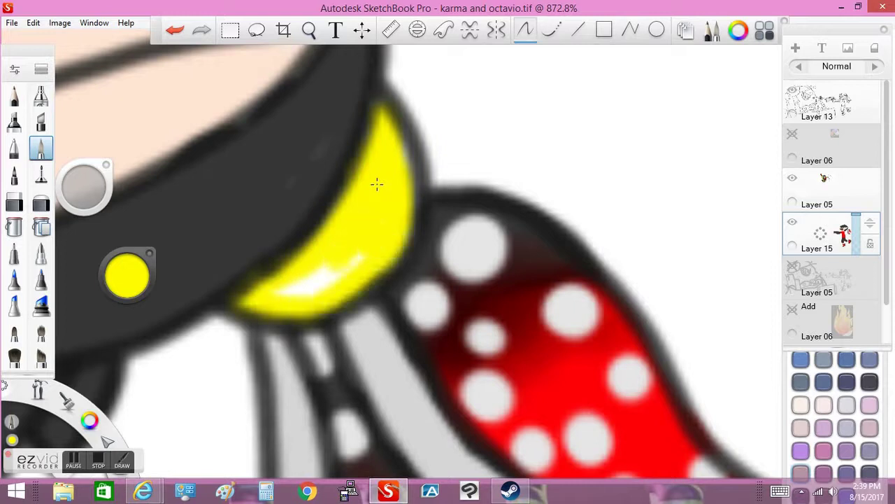
{"action": "left_click_drag", "start_coordinate": [126, 275], "coordinate": [137, 291]}
{"action": "mouse_move", "coordinate": [326, 234]}
{"action": "left_mouse_down"}
{"action": "mouse_move", "coordinate": [289, 262]}
{"action": "mouse_move", "coordinate": [340, 256]}
{"action": "left_mouse_up"}
{"action": "left_click", "coordinate": [120, 279]}
{"action": "left_click_drag", "start_coordinate": [127, 275], "coordinate": [140, 267]}
{"action": "mouse_move", "coordinate": [370, 193]}
{"action": "left_mouse_down"}
{"action": "mouse_move", "coordinate": [355, 168]}
{"action": "mouse_move", "coordinate": [363, 250]}
{"action": "left_mouse_up"}
Step: Paint a thin red stripe down the front trouser leg from the waist, using the shirt's red
{"action": "key", "text": "space"}
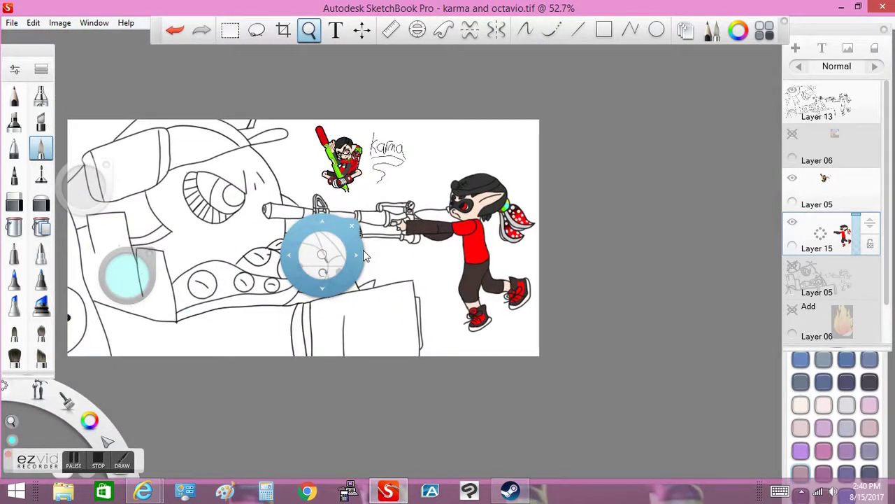
{"action": "scroll", "coordinate": [363, 250], "scroll_direction": "up", "scroll_amount": 5}
{"action": "left_click", "coordinate": [390, 112], "text": "alt"}
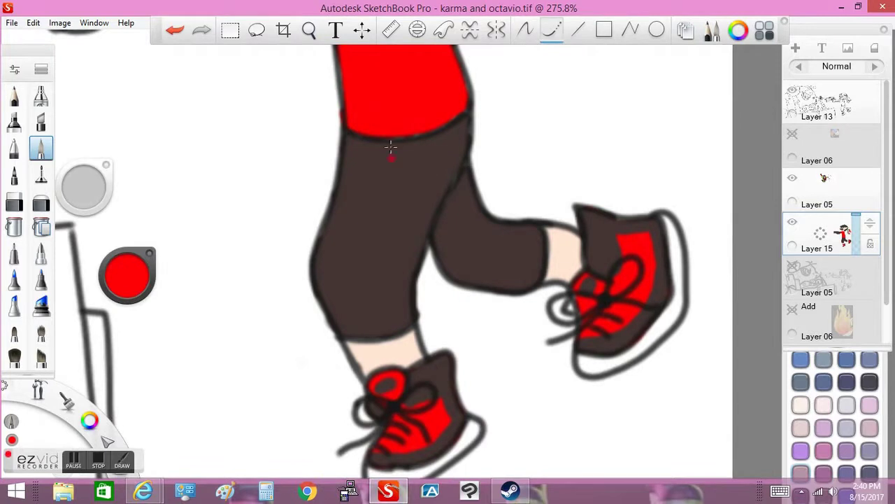
{"action": "scroll", "coordinate": [391, 143], "scroll_direction": "down", "scroll_amount": 4}
{"action": "scroll", "coordinate": [408, 140], "scroll_direction": "up", "scroll_amount": 8}
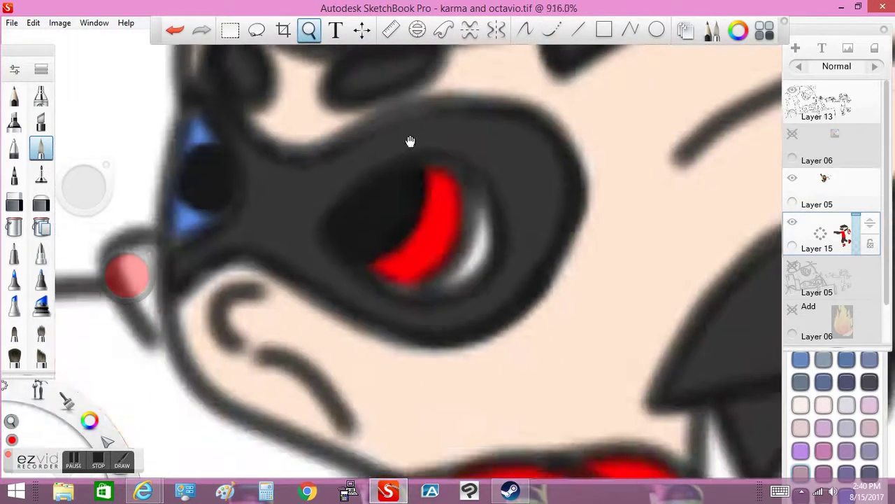
{"action": "left_click", "coordinate": [40, 94]}
{"action": "left_click_drag", "start_coordinate": [399, 240], "coordinate": [340, 166]}
{"action": "key", "text": "ctrl+z"}
{"action": "left_click_drag", "start_coordinate": [84, 185], "coordinate": [88, 184]}
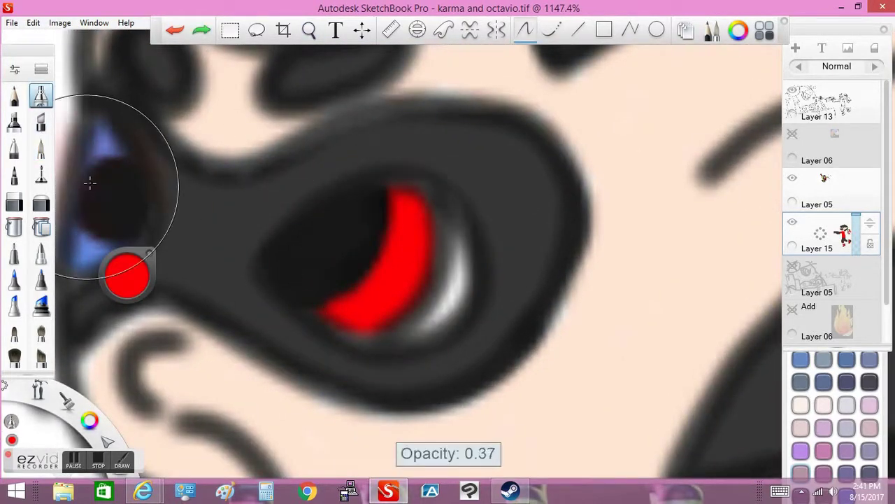
{"action": "left_click_drag", "start_coordinate": [399, 217], "coordinate": [354, 248]}
{"action": "key", "text": "ctrl+z"}
{"action": "key", "text": "ctrl+z"}
{"action": "left_click_drag", "start_coordinate": [84, 186], "coordinate": [94, 180]}
{"action": "left_click_drag", "start_coordinate": [336, 210], "coordinate": [394, 194]}
{"action": "key", "text": "ctrl+z"}
{"action": "mouse_move", "coordinate": [84, 186]}
{"action": "left_mouse_down"}
{"action": "mouse_move", "coordinate": [84, 175]}
{"action": "mouse_move", "coordinate": [120, 176]}
{"action": "mouse_move", "coordinate": [88, 170]}
{"action": "left_mouse_up"}
{"action": "mouse_move", "coordinate": [340, 167]}
{"action": "left_mouse_down"}
{"action": "mouse_move", "coordinate": [323, 200]}
{"action": "mouse_move", "coordinate": [337, 200]}
{"action": "mouse_move", "coordinate": [249, 194]}
{"action": "mouse_move", "coordinate": [247, 186]}
{"action": "mouse_move", "coordinate": [107, 216]}
{"action": "left_mouse_up"}
{"action": "left_click_drag", "start_coordinate": [246, 195], "coordinate": [259, 175]}
{"action": "left_click_drag", "start_coordinate": [375, 196], "coordinate": [386, 194]}
{"action": "key", "text": "ctrl+z"}
{"action": "mouse_move", "coordinate": [246, 196]}
{"action": "left_mouse_down"}
{"action": "mouse_move", "coordinate": [380, 214]}
{"action": "mouse_move", "coordinate": [340, 170]}
{"action": "left_mouse_up"}
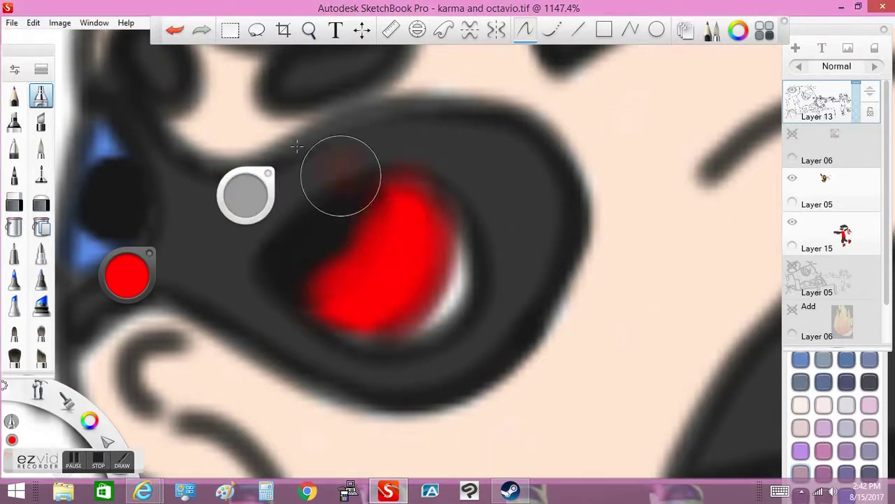
{"action": "key", "text": "ctrl+z"}
Step: Shade the red iris on Layer 15 with darker red at its top and light pink at its lower end
{"action": "left_click", "coordinate": [127, 273]}
{"action": "left_click", "coordinate": [102, 270]}
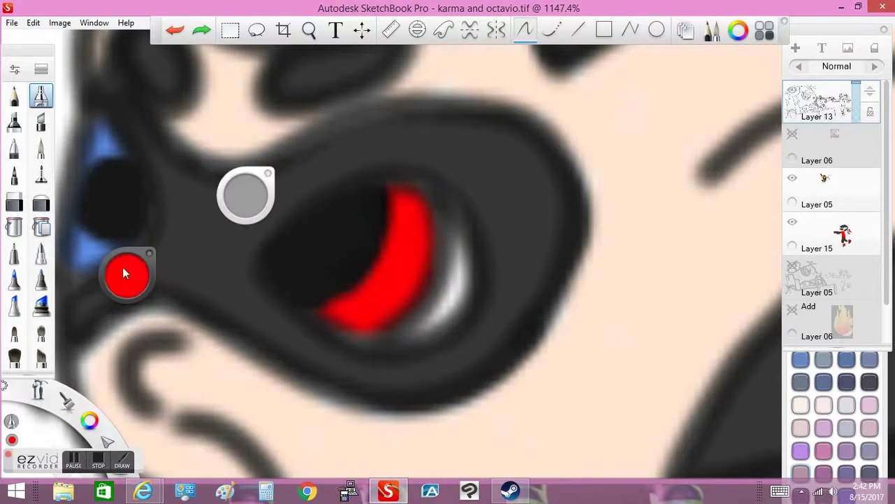
{"action": "left_click", "coordinate": [40, 148]}
{"action": "mouse_move", "coordinate": [398, 236]}
{"action": "left_mouse_down"}
{"action": "mouse_move", "coordinate": [391, 226]}
{"action": "mouse_move", "coordinate": [385, 240]}
{"action": "left_mouse_up"}
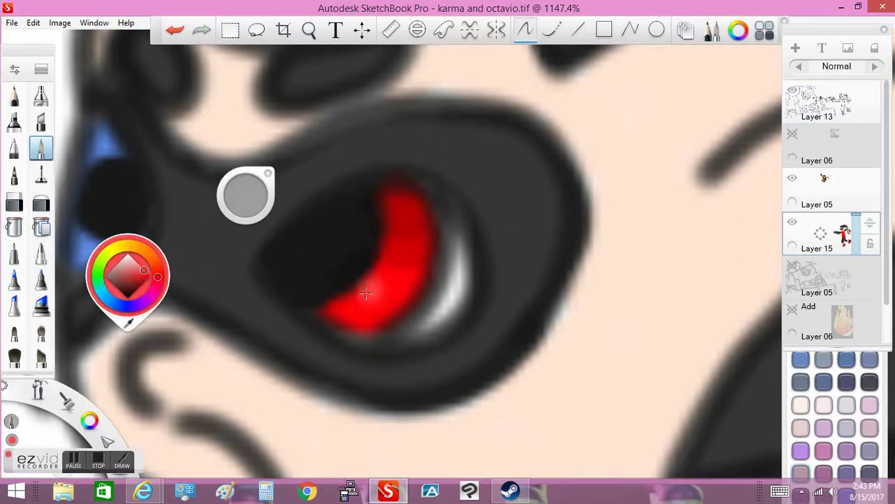
{"action": "left_click", "coordinate": [112, 259]}
{"action": "left_click_drag", "start_coordinate": [111, 259], "coordinate": [250, 198]}
{"action": "left_click_drag", "start_coordinate": [329, 311], "coordinate": [354, 310]}
Step: Add a round white highlight where the pupil meets the red iris
{"action": "left_click", "coordinate": [127, 275]}
{"action": "left_click", "coordinate": [120, 256]}
{"action": "mouse_move", "coordinate": [246, 195]}
{"action": "left_mouse_down"}
{"action": "mouse_move", "coordinate": [240, 204]}
{"action": "mouse_move", "coordinate": [252, 203]}
{"action": "left_mouse_up"}
{"action": "mouse_move", "coordinate": [382, 203]}
{"action": "left_mouse_down"}
{"action": "mouse_move", "coordinate": [370, 213]}
{"action": "mouse_move", "coordinate": [381, 210]}
{"action": "left_mouse_up"}
{"action": "key", "text": "ctrl+z"}
{"action": "left_click_drag", "start_coordinate": [242, 204], "coordinate": [249, 203]}
{"action": "left_click", "coordinate": [369, 200]}
{"action": "mouse_move", "coordinate": [369, 200]}
{"action": "left_mouse_down"}
{"action": "mouse_move", "coordinate": [377, 157]}
{"action": "mouse_move", "coordinate": [355, 224]}
{"action": "left_mouse_up"}
Step: Shade the blue iris of the far eye and add a round white highlight to it
{"action": "left_click", "coordinate": [126, 275]}
{"action": "left_click", "coordinate": [137, 297]}
{"action": "left_click", "coordinate": [165, 231]}
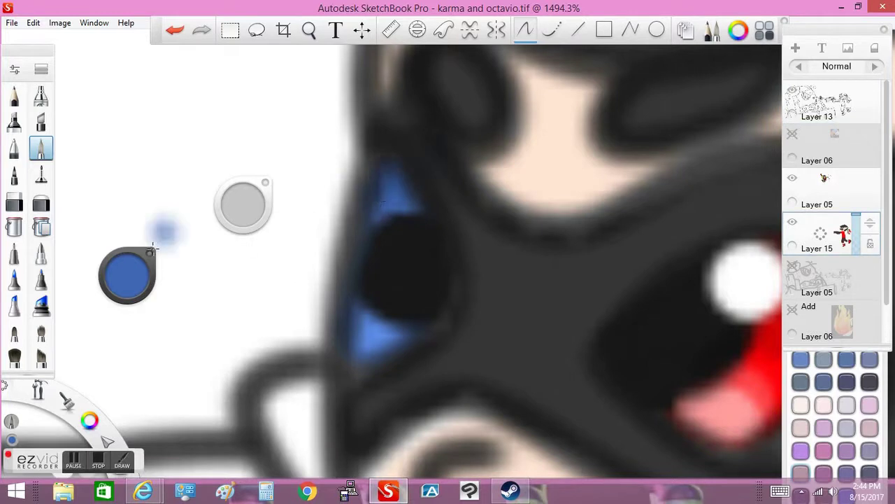
{"action": "left_click_drag", "start_coordinate": [375, 329], "coordinate": [378, 337]}
{"action": "left_click_drag", "start_coordinate": [127, 275], "coordinate": [127, 261]}
{"action": "left_click", "coordinate": [386, 225]}
Step: Set the brush colour to the sleeve's dark brown for painting on the shirt
{"action": "scroll", "coordinate": [444, 231], "scroll_direction": "down", "scroll_amount": 5}
{"action": "key", "text": "space"}
{"action": "mouse_move", "coordinate": [444, 231]}
{"action": "left_mouse_down"}
{"action": "mouse_move", "coordinate": [321, 277]}
{"action": "mouse_move", "coordinate": [339, 290]}
{"action": "mouse_move", "coordinate": [366, 223]}
{"action": "mouse_move", "coordinate": [341, 257]}
{"action": "mouse_move", "coordinate": [341, 231]}
{"action": "left_mouse_up"}
{"action": "mouse_move", "coordinate": [127, 275]}
{"action": "left_mouse_down"}
{"action": "mouse_move", "coordinate": [247, 200]}
{"action": "mouse_move", "coordinate": [248, 189]}
{"action": "left_mouse_up"}
{"action": "left_click_drag", "start_coordinate": [381, 294], "coordinate": [383, 165]}
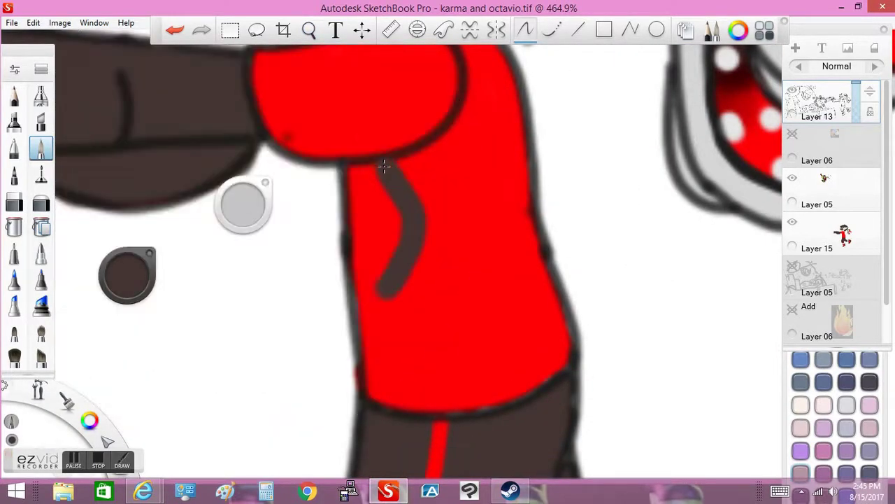
{"action": "key", "text": "ctrl+z"}
{"action": "key", "text": "e"}
{"action": "left_click_drag", "start_coordinate": [448, 100], "coordinate": [448, 64]}
{"action": "mouse_move", "coordinate": [449, 261]}
{"action": "left_mouse_down"}
{"action": "mouse_move", "coordinate": [371, 215]}
{"action": "mouse_move", "coordinate": [375, 229]}
{"action": "left_mouse_up"}
{"action": "mouse_move", "coordinate": [402, 160]}
{"action": "left_mouse_down"}
{"action": "mouse_move", "coordinate": [381, 279]}
{"action": "mouse_move", "coordinate": [400, 168]}
{"action": "left_mouse_up"}
{"action": "key", "text": "e"}
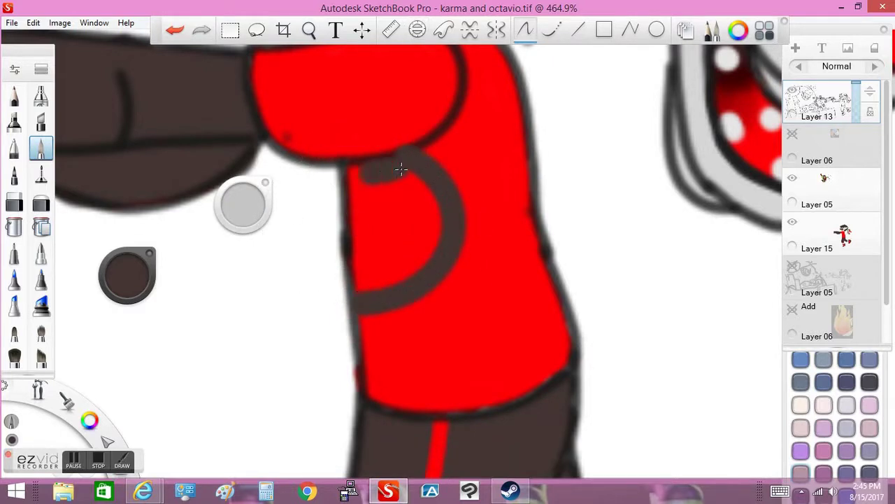
{"action": "key", "text": "ctrl+z"}
Step: Paint a rounded dark brown emblem with dripping lower edges on the shirt front and a darker teardrop inside it
{"action": "key", "text": "e"}
{"action": "mouse_move", "coordinate": [416, 286]}
{"action": "left_mouse_down"}
{"action": "mouse_move", "coordinate": [406, 160]}
{"action": "mouse_move", "coordinate": [353, 297]}
{"action": "mouse_move", "coordinate": [427, 189]}
{"action": "left_mouse_up"}
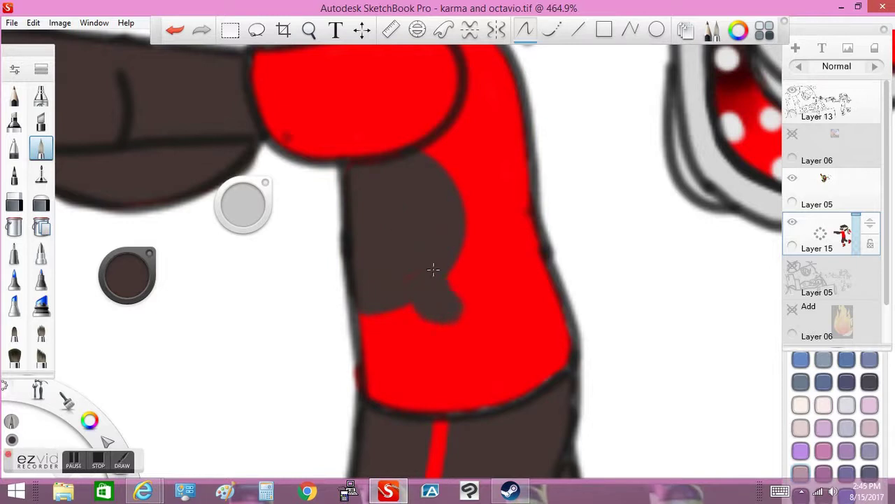
{"action": "left_click", "coordinate": [124, 267]}
{"action": "left_click", "coordinate": [130, 275]}
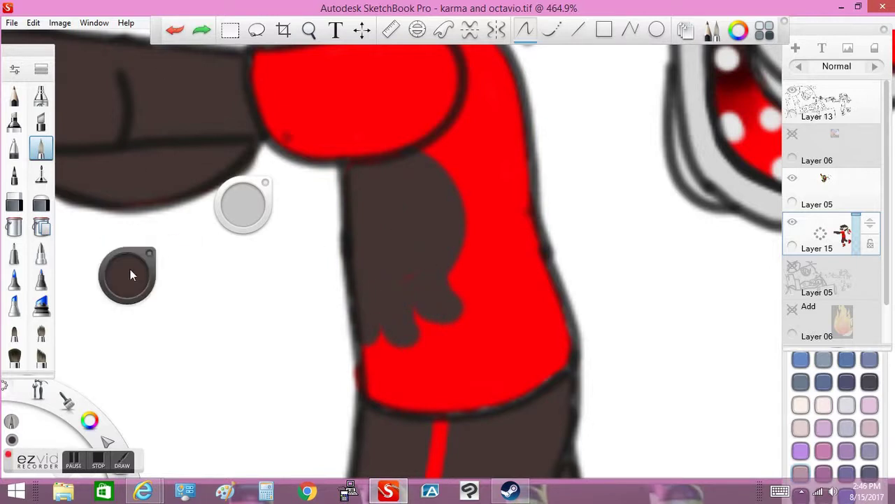
{"action": "left_click_drag", "start_coordinate": [375, 228], "coordinate": [388, 176]}
{"action": "scroll", "coordinate": [330, 170], "scroll_direction": "down", "scroll_amount": 3}
{"action": "scroll", "coordinate": [392, 198], "scroll_direction": "up", "scroll_amount": 4}
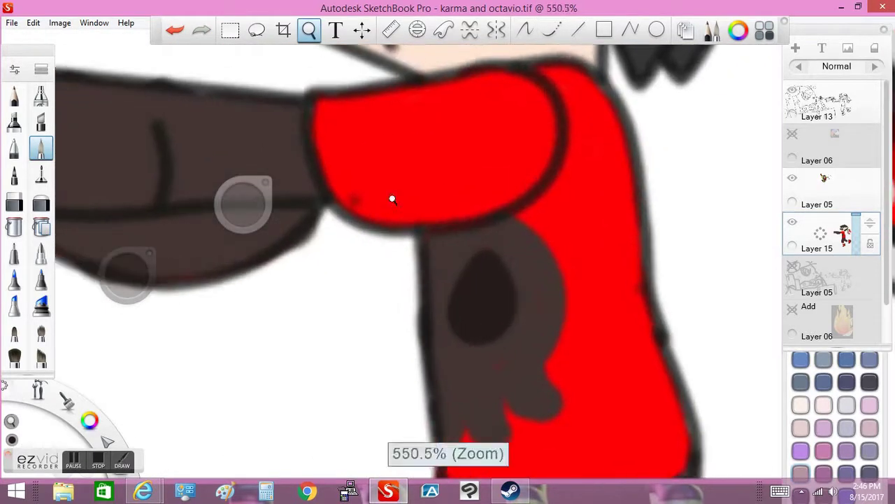
Step: Remove the small coloured reference character's Layer 05 and the hidden Layer 06 above Layer 15
{"action": "left_click", "coordinate": [790, 179]}
{"action": "left_click", "coordinate": [786, 112]}
{"action": "left_click_drag", "start_coordinate": [376, 182], "coordinate": [467, 244]}
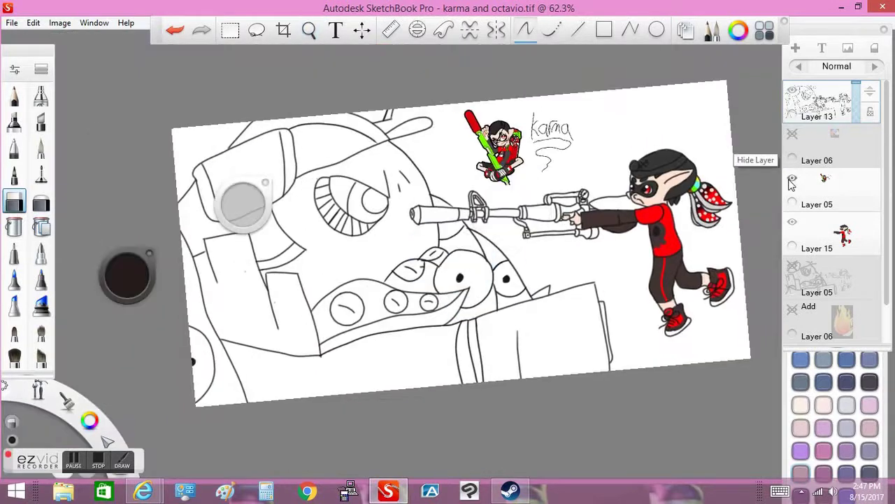
{"action": "left_click", "coordinate": [792, 134]}
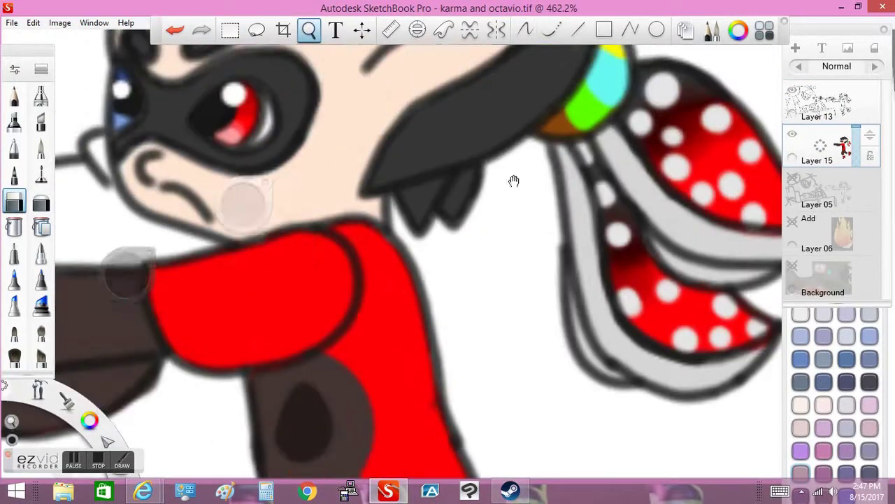
{"action": "left_click_drag", "start_coordinate": [365, 230], "coordinate": [493, 292]}
{"action": "left_click", "coordinate": [14, 148]}
{"action": "mouse_move", "coordinate": [481, 245]}
{"action": "left_mouse_down"}
{"action": "mouse_move", "coordinate": [470, 294]}
{"action": "mouse_move", "coordinate": [482, 245]}
{"action": "left_mouse_up"}
{"action": "left_click_drag", "start_coordinate": [473, 296], "coordinate": [487, 265]}
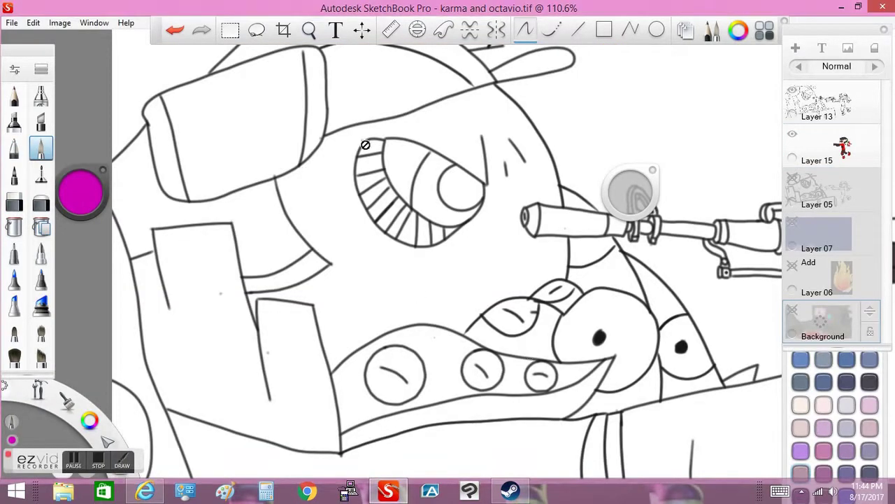
Step: Paint the striped outer band and the round pupil of the large octopus's eye magenta on Layer 15
{"action": "scroll", "coordinate": [530, 355], "scroll_direction": "up", "scroll_amount": 5}
{"action": "key", "text": "space"}
{"action": "left_click_drag", "start_coordinate": [150, 223], "coordinate": [186, 218]}
{"action": "left_click", "coordinate": [355, 185]}
{"action": "mouse_move", "coordinate": [356, 183]}
{"action": "left_mouse_down"}
{"action": "mouse_move", "coordinate": [489, 322]}
{"action": "mouse_move", "coordinate": [392, 210]}
{"action": "mouse_move", "coordinate": [498, 334]}
{"action": "left_mouse_up"}
{"action": "left_click", "coordinate": [494, 231]}
{"action": "mouse_move", "coordinate": [496, 225]}
{"action": "left_mouse_down"}
{"action": "mouse_move", "coordinate": [518, 269]}
{"action": "mouse_move", "coordinate": [503, 245]}
{"action": "left_mouse_up"}
Step: Erase the magenta that spills past the outline of the eye's striped band
{"action": "left_click", "coordinate": [14, 203]}
{"action": "left_click_drag", "start_coordinate": [148, 225], "coordinate": [145, 224]}
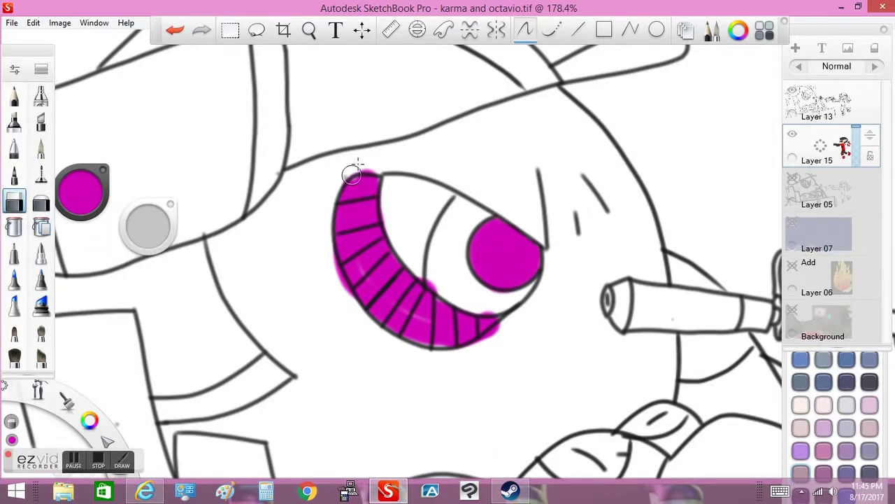
{"action": "left_click_drag", "start_coordinate": [341, 288], "coordinate": [336, 249]}
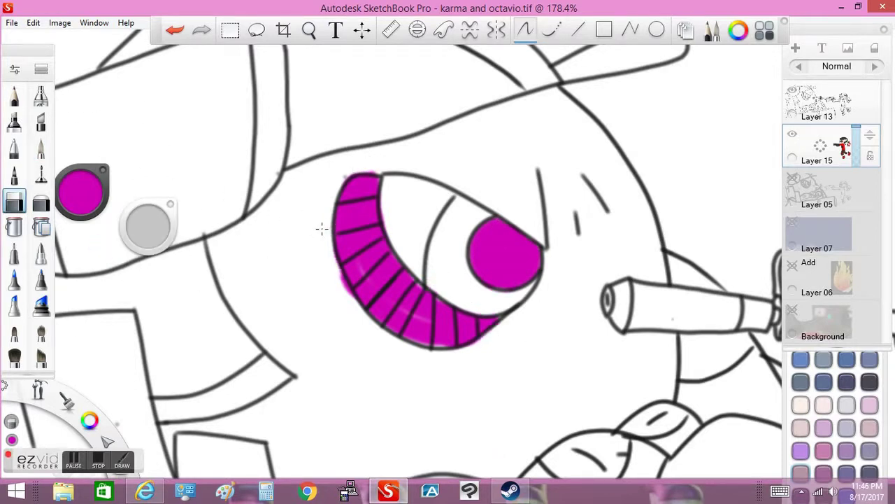
Step: Erase the curved line inside the octopus's eye from the line art on Layer 13
{"action": "left_click", "coordinate": [852, 106]}
{"action": "left_click_drag", "start_coordinate": [428, 241], "coordinate": [439, 210]}
{"action": "scroll", "coordinate": [285, 167], "scroll_direction": "up", "scroll_amount": 3}
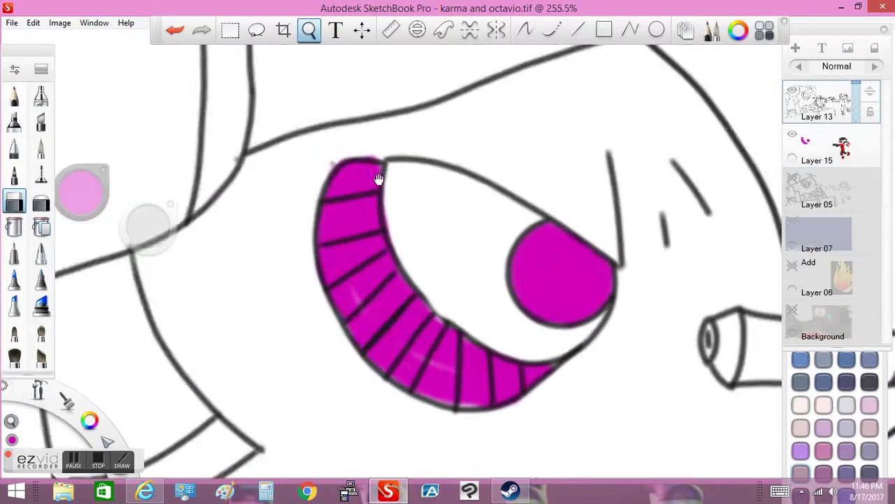
Step: Set the brush to bright yellow-green and fill the eye around the magenta pupil on Layer 15
{"action": "left_click_drag", "start_coordinate": [330, 249], "coordinate": [280, 250]}
{"action": "left_click", "coordinate": [81, 190]}
{"action": "left_click", "coordinate": [58, 173]}
{"action": "left_click", "coordinate": [302, 173]}
{"action": "key", "text": "ctrl+z"}
{"action": "left_click_drag", "start_coordinate": [59, 173], "coordinate": [62, 187]}
{"action": "left_click", "coordinate": [818, 147]}
{"action": "left_click_drag", "start_coordinate": [391, 186], "coordinate": [416, 217]}
{"action": "key", "text": "ctrl+z"}
{"action": "mouse_move", "coordinate": [284, 145]}
{"action": "left_mouse_down"}
{"action": "mouse_move", "coordinate": [330, 280]}
{"action": "mouse_move", "coordinate": [402, 196]}
{"action": "mouse_move", "coordinate": [350, 231]}
{"action": "left_mouse_up"}
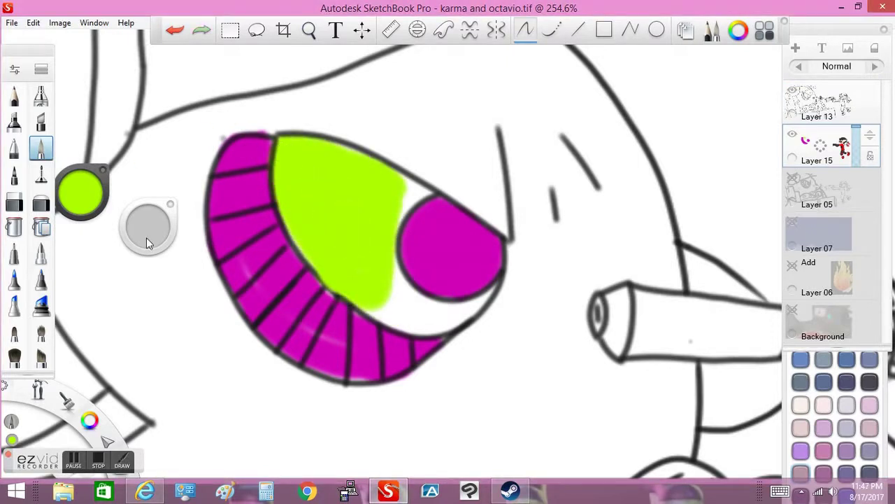
{"action": "mouse_move", "coordinate": [413, 190]}
{"action": "left_mouse_down"}
{"action": "mouse_move", "coordinate": [389, 224]}
{"action": "mouse_move", "coordinate": [389, 254]}
{"action": "mouse_move", "coordinate": [482, 308]}
{"action": "mouse_move", "coordinate": [371, 326]}
{"action": "mouse_move", "coordinate": [389, 293]}
{"action": "left_mouse_up"}
{"action": "key", "text": "space"}
{"action": "mouse_move", "coordinate": [254, 300]}
{"action": "left_mouse_down"}
{"action": "mouse_move", "coordinate": [297, 264]}
{"action": "mouse_move", "coordinate": [319, 220]}
{"action": "left_mouse_up"}
{"action": "left_click", "coordinate": [145, 491]}
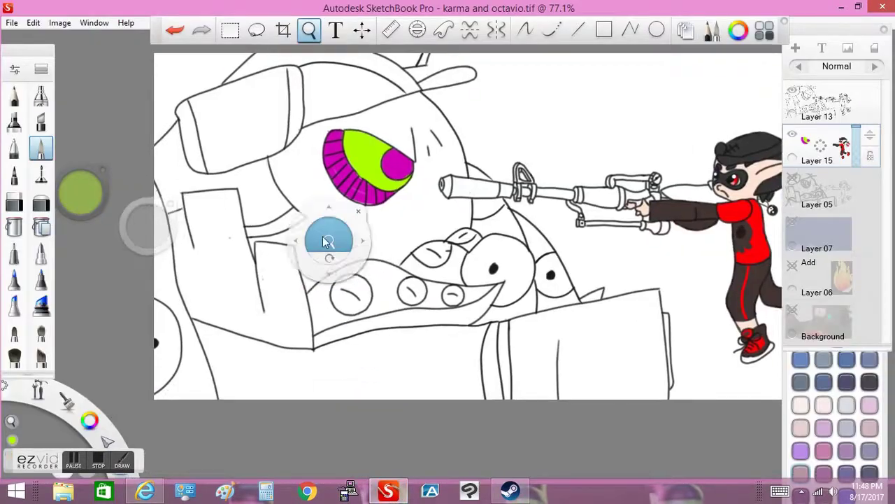
Step: Set the brush to a bright pink of 68% luminance and paint the octopus's lower face and the suckered tentacles
{"action": "left_click_drag", "start_coordinate": [322, 236], "coordinate": [343, 201]}
{"action": "left_click_drag", "start_coordinate": [81, 199], "coordinate": [83, 192]}
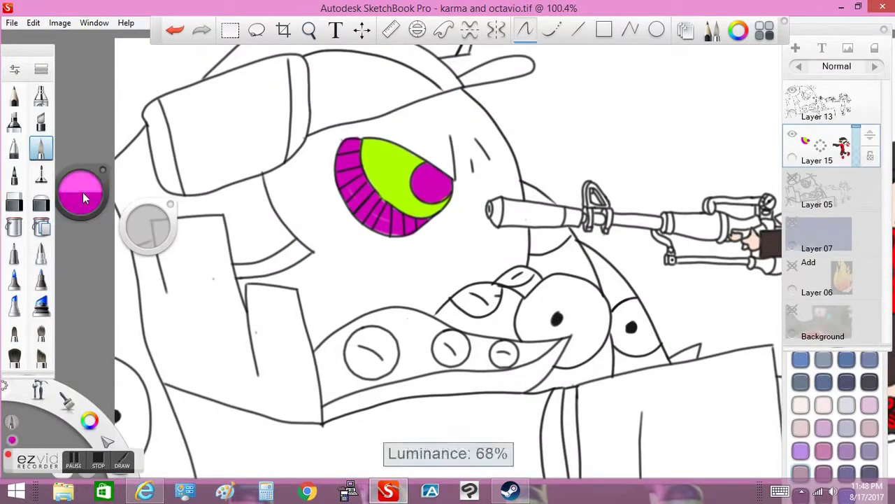
{"action": "left_click_drag", "start_coordinate": [266, 168], "coordinate": [287, 186]}
{"action": "mouse_move", "coordinate": [314, 308]}
{"action": "left_mouse_down"}
{"action": "mouse_move", "coordinate": [448, 295]}
{"action": "mouse_move", "coordinate": [357, 379]}
{"action": "mouse_move", "coordinate": [508, 343]}
{"action": "left_mouse_up"}
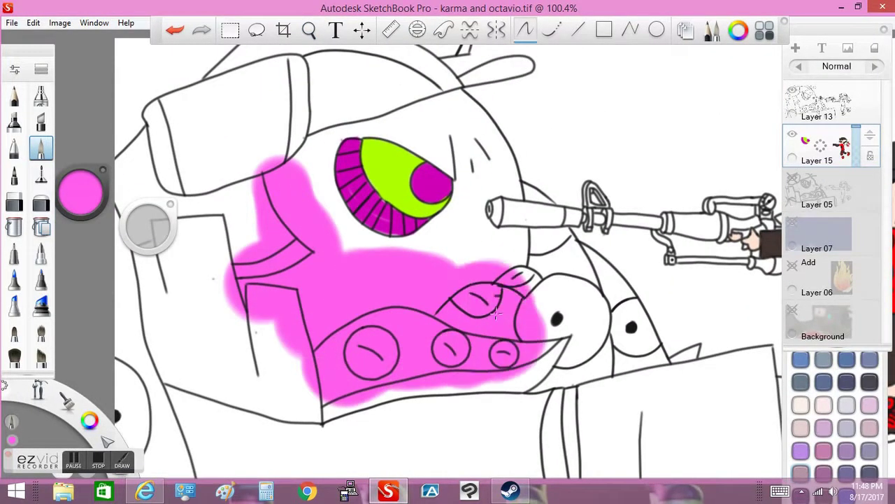
{"action": "left_click_drag", "start_coordinate": [416, 287], "coordinate": [336, 238]}
Step: Extend the pink over the rest of the face, around the eye, up to the brow line and behind the rifle muzzle
{"action": "left_click_drag", "start_coordinate": [148, 226], "coordinate": [160, 224]}
{"action": "mouse_move", "coordinate": [308, 144]}
{"action": "left_mouse_down"}
{"action": "mouse_move", "coordinate": [329, 158]}
{"action": "mouse_move", "coordinate": [335, 147]}
{"action": "mouse_move", "coordinate": [328, 210]}
{"action": "mouse_move", "coordinate": [333, 131]}
{"action": "mouse_move", "coordinate": [377, 126]}
{"action": "mouse_move", "coordinate": [452, 155]}
{"action": "left_mouse_up"}
{"action": "key", "text": "ctrl+z"}
{"action": "left_click_drag", "start_coordinate": [341, 189], "coordinate": [407, 241]}
{"action": "mouse_move", "coordinate": [511, 248]}
{"action": "left_mouse_down"}
{"action": "mouse_move", "coordinate": [504, 217]}
{"action": "mouse_move", "coordinate": [473, 195]}
{"action": "mouse_move", "coordinate": [528, 231]}
{"action": "left_mouse_up"}
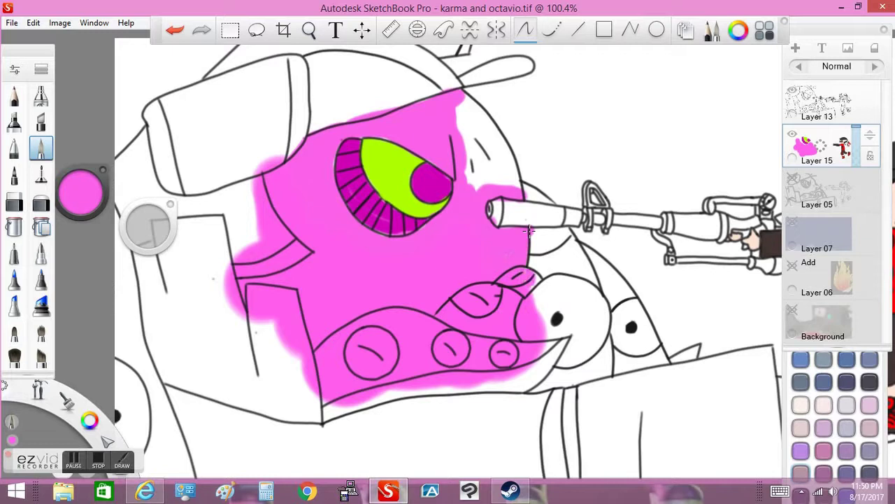
{"action": "mouse_move", "coordinate": [454, 98]}
{"action": "left_mouse_down"}
{"action": "mouse_move", "coordinate": [507, 175]}
{"action": "mouse_move", "coordinate": [461, 126]}
{"action": "mouse_move", "coordinate": [494, 165]}
{"action": "mouse_move", "coordinate": [488, 171]}
{"action": "left_mouse_up"}
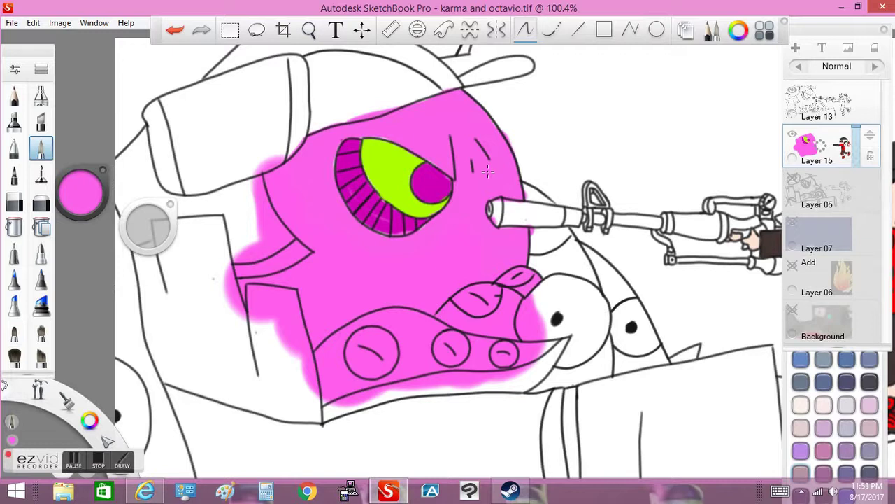
Step: Erase the pink that spills over the blocky prongs, the near disc and the area beside the face
{"action": "scroll", "coordinate": [491, 298], "scroll_direction": "up", "scroll_amount": 3}
{"action": "scroll", "coordinate": [492, 297], "scroll_direction": "down", "scroll_amount": 5}
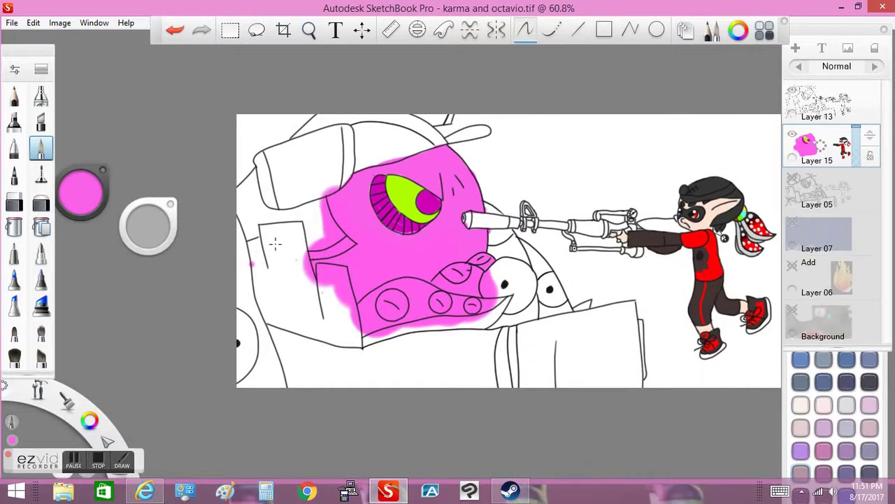
{"action": "scroll", "coordinate": [416, 259], "scroll_direction": "up", "scroll_amount": 3}
{"action": "key", "text": "e"}
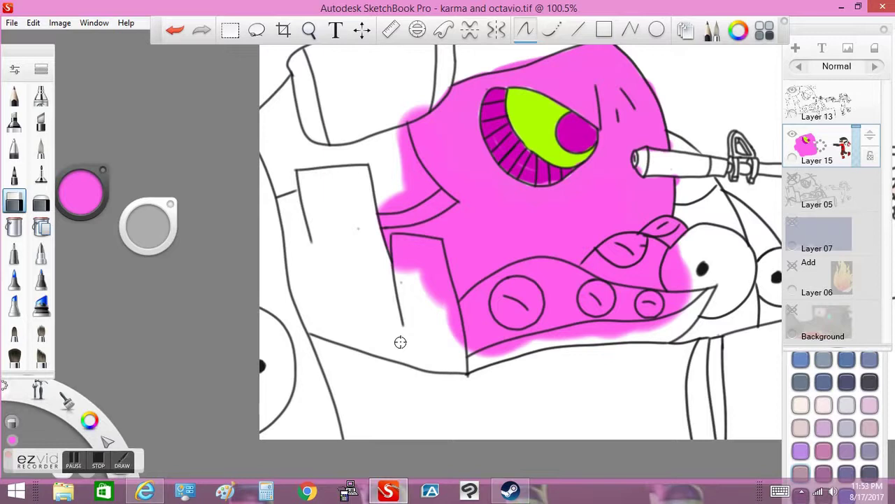
{"action": "mouse_move", "coordinate": [432, 268]}
{"action": "left_mouse_down"}
{"action": "mouse_move", "coordinate": [405, 252]}
{"action": "mouse_move", "coordinate": [432, 268]}
{"action": "mouse_move", "coordinate": [454, 322]}
{"action": "mouse_move", "coordinate": [442, 252]}
{"action": "left_mouse_up"}
{"action": "left_click_drag", "start_coordinate": [668, 278], "coordinate": [684, 242]}
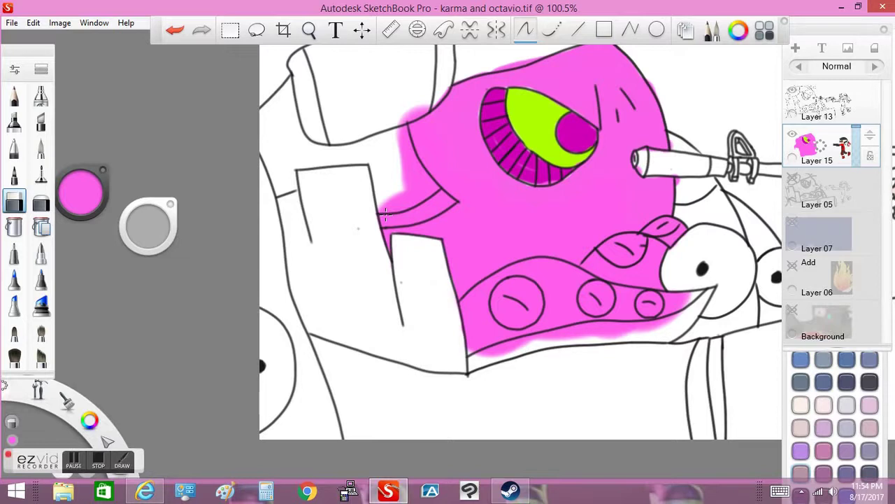
{"action": "mouse_move", "coordinate": [383, 137]}
{"action": "left_mouse_down"}
{"action": "mouse_move", "coordinate": [422, 208]}
{"action": "mouse_move", "coordinate": [382, 222]}
{"action": "left_mouse_up"}
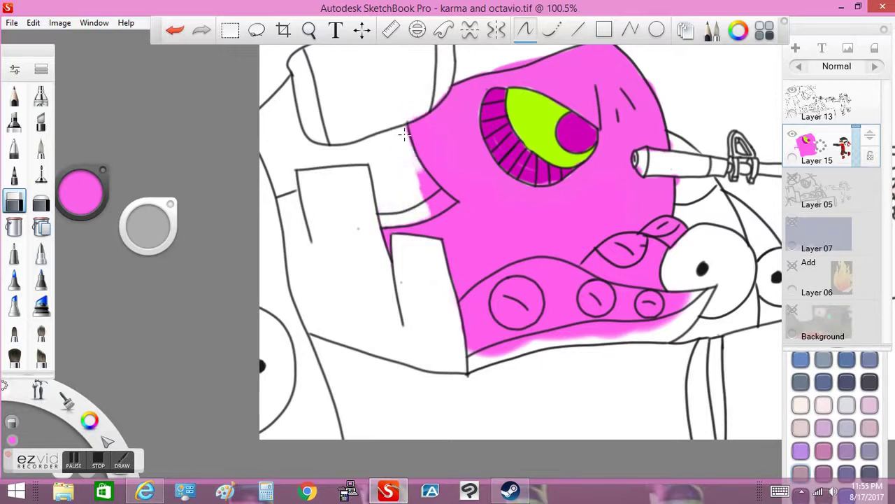
{"action": "left_click_drag", "start_coordinate": [418, 168], "coordinate": [451, 204]}
{"action": "key", "text": "e"}
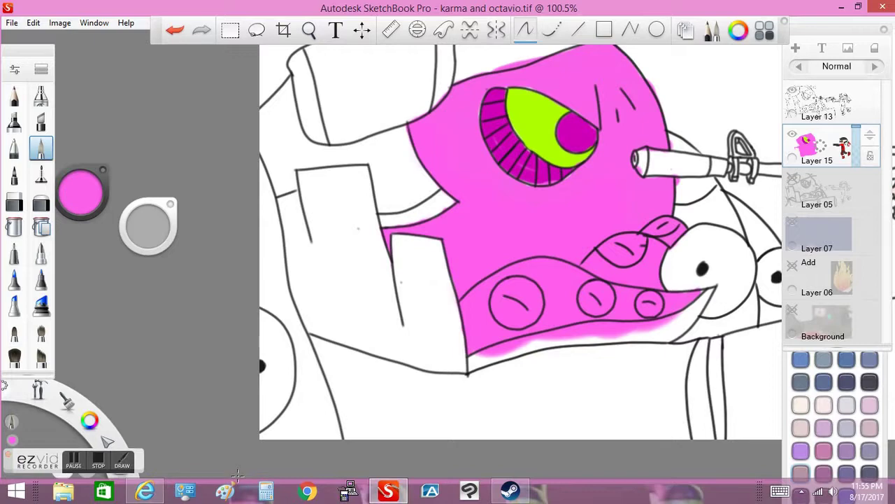
{"action": "left_click", "coordinate": [386, 489]}
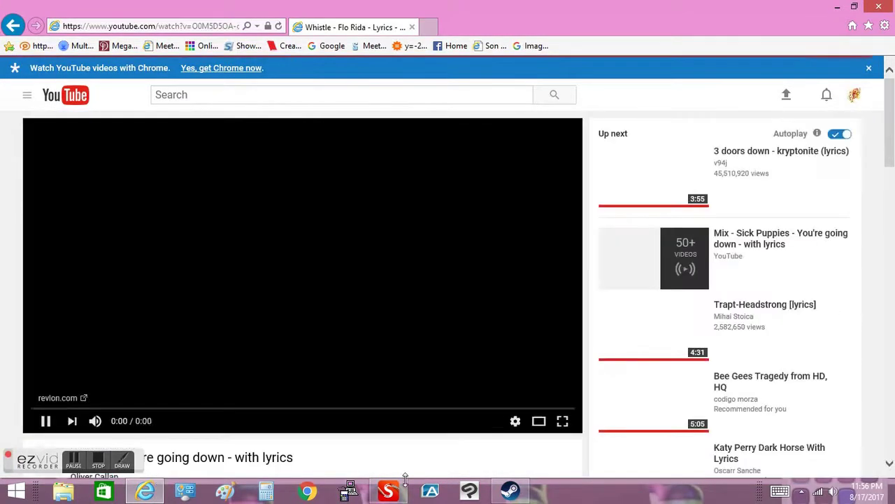
{"action": "left_click", "coordinate": [390, 489]}
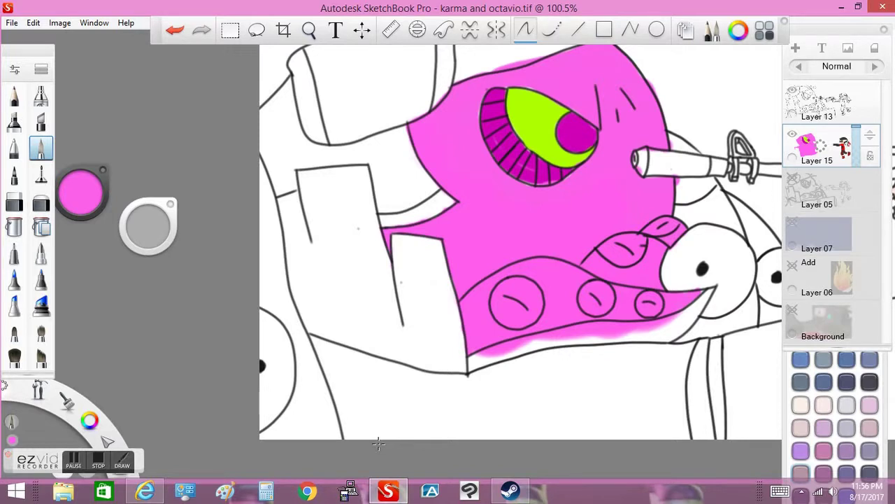
Step: Erase the excess pink beneath the lower tentacle and around the rifle muzzle
{"action": "key", "text": "e"}
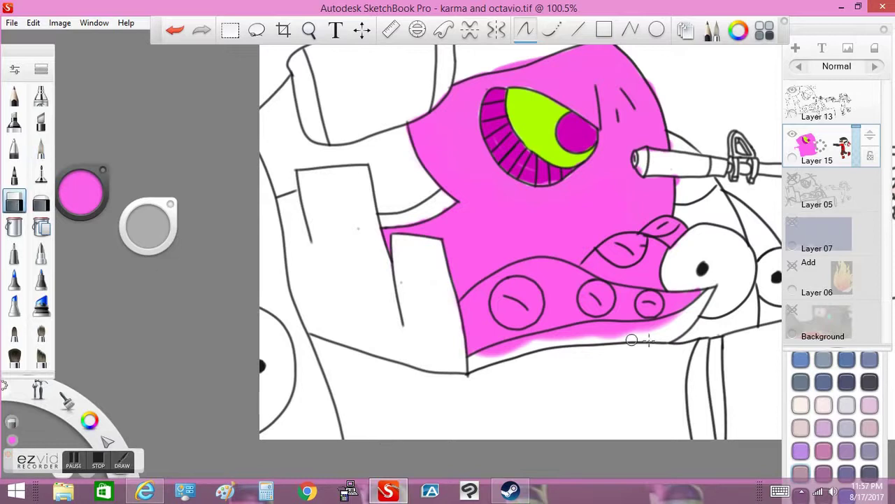
{"action": "mouse_move", "coordinate": [684, 314]}
{"action": "left_mouse_down"}
{"action": "mouse_move", "coordinate": [490, 350]}
{"action": "mouse_move", "coordinate": [629, 334]}
{"action": "mouse_move", "coordinate": [580, 322]}
{"action": "left_mouse_up"}
{"action": "left_click", "coordinate": [312, 35]}
{"action": "left_click_drag", "start_coordinate": [454, 253], "coordinate": [476, 196]}
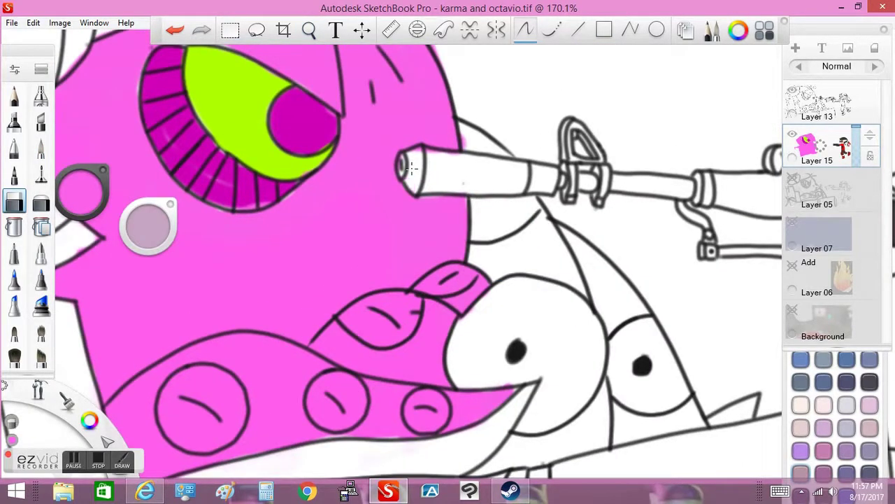
{"action": "left_click_drag", "start_coordinate": [447, 241], "coordinate": [441, 183]}
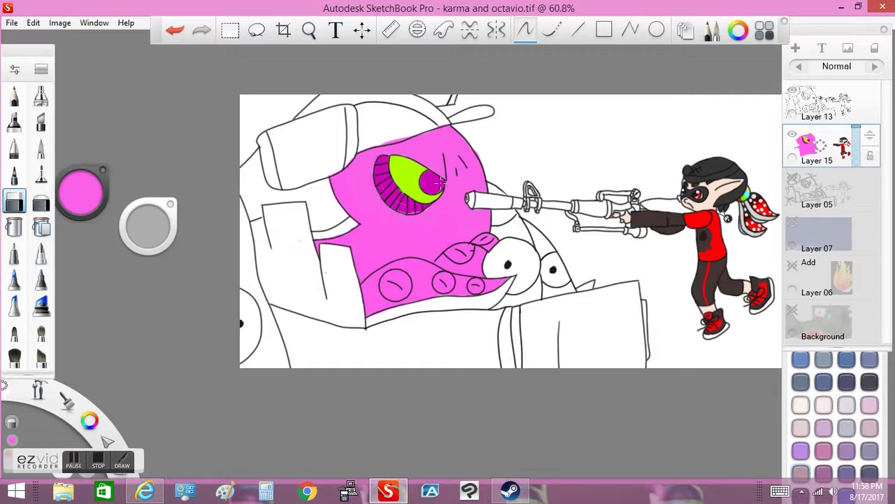
Step: Pick the eye's yellow-green and paint along the inner edges of the two-pronged blocky shape beside the face
{"action": "left_click", "coordinate": [309, 30]}
{"action": "mouse_move", "coordinate": [308, 30]}
{"action": "left_mouse_down"}
{"action": "mouse_move", "coordinate": [410, 250]}
{"action": "mouse_move", "coordinate": [68, 185]}
{"action": "left_mouse_up"}
{"action": "left_click", "coordinate": [41, 147]}
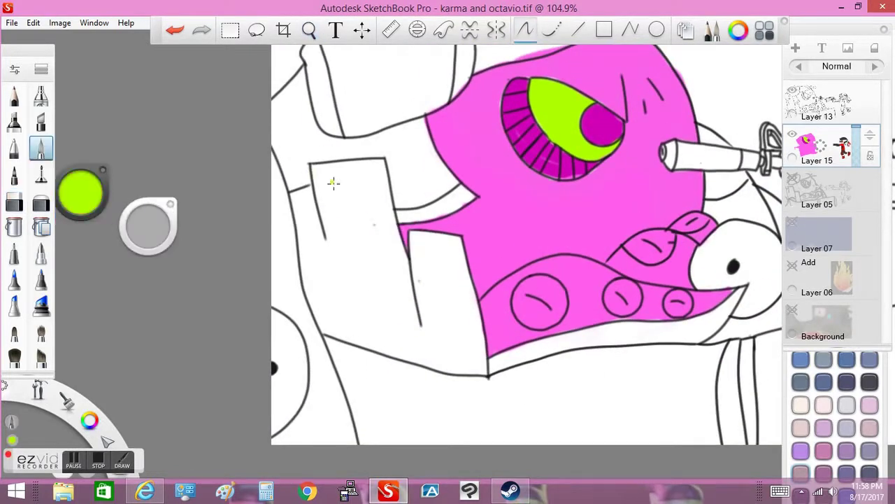
{"action": "left_click_drag", "start_coordinate": [333, 183], "coordinate": [327, 170]}
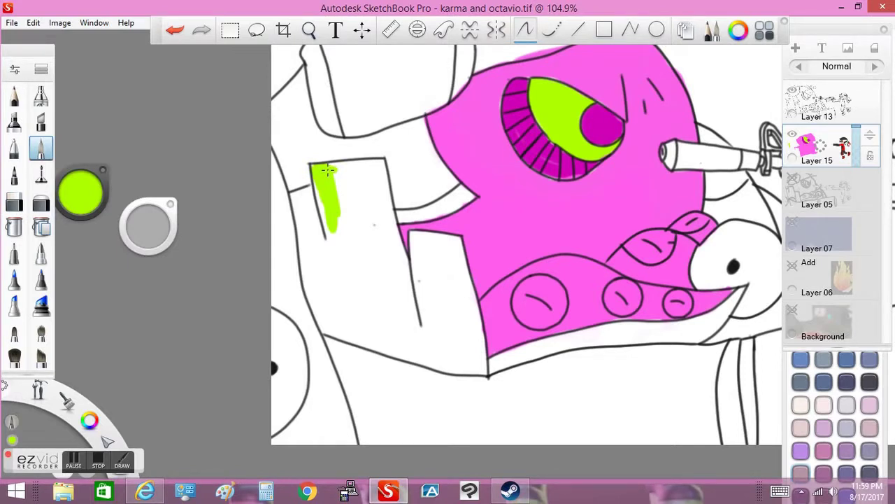
{"action": "mouse_move", "coordinate": [323, 188]}
{"action": "left_mouse_down"}
{"action": "mouse_move", "coordinate": [342, 350]}
{"action": "mouse_move", "coordinate": [485, 371]}
{"action": "mouse_move", "coordinate": [456, 239]}
{"action": "mouse_move", "coordinate": [426, 340]}
{"action": "mouse_move", "coordinate": [396, 245]}
{"action": "left_mouse_up"}
{"action": "key", "text": "ctrl+z"}
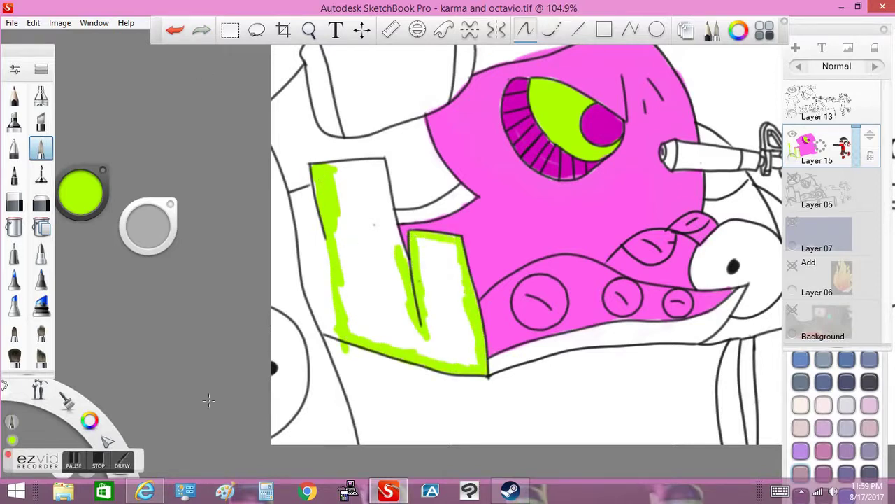
{"action": "left_click", "coordinate": [145, 491]}
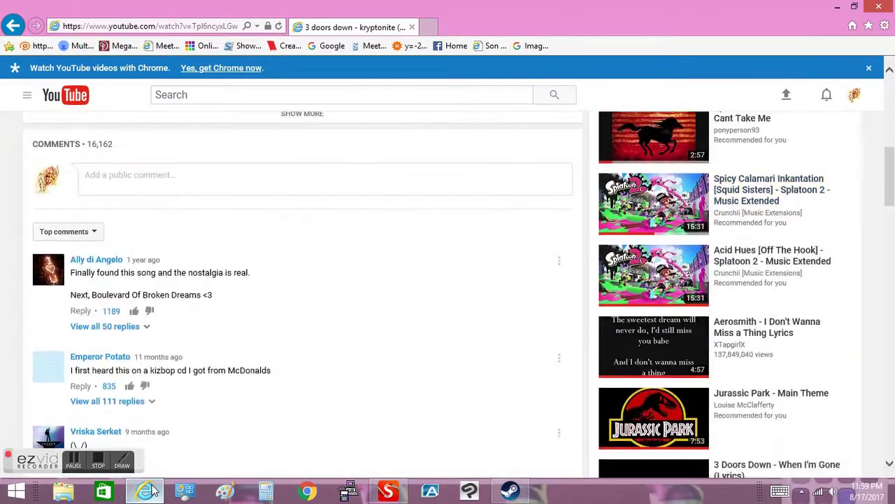
{"action": "scroll", "coordinate": [149, 491], "scroll_direction": "down", "scroll_amount": 10}
{"action": "scroll", "coordinate": [149, 491], "scroll_direction": "up", "scroll_amount": 14}
{"action": "scroll", "coordinate": [152, 491], "scroll_direction": "up", "scroll_amount": 4}
{"action": "left_click", "coordinate": [145, 491]}
Step: Fill the rest of the two-pronged blocky shape and the strip along its outer side with yellow-green
{"action": "left_click_drag", "start_coordinate": [384, 163], "coordinate": [401, 254]}
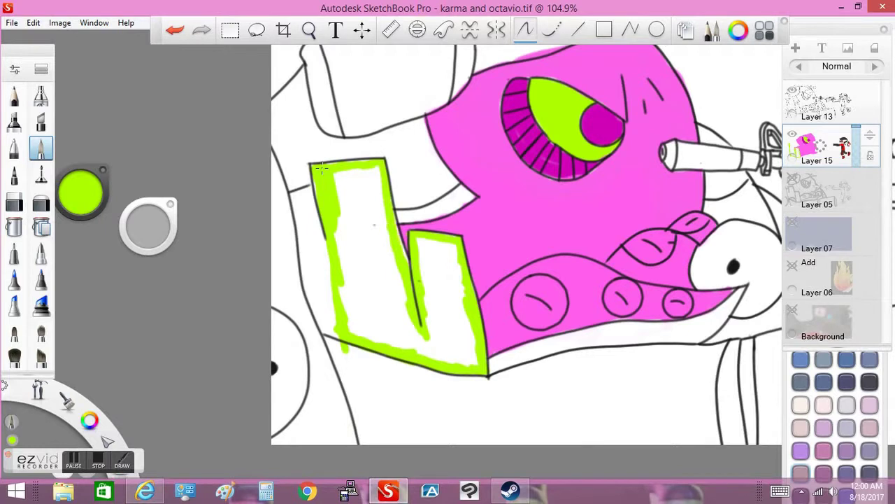
{"action": "left_click_drag", "start_coordinate": [378, 210], "coordinate": [364, 245]}
{"action": "left_click_drag", "start_coordinate": [299, 250], "coordinate": [310, 186]}
{"action": "left_click_drag", "start_coordinate": [329, 337], "coordinate": [318, 221]}
{"action": "left_click_drag", "start_coordinate": [350, 294], "coordinate": [437, 354]}
{"action": "left_click_drag", "start_coordinate": [308, 287], "coordinate": [312, 204]}
{"action": "mouse_move", "coordinate": [398, 322]}
{"action": "left_mouse_down"}
{"action": "mouse_move", "coordinate": [349, 168]}
{"action": "mouse_move", "coordinate": [371, 315]}
{"action": "left_mouse_up"}
Step: Fill the partly hidden far disc with light grey around its black dot and erase the overspill along its edge
{"action": "mouse_move", "coordinate": [419, 241]}
{"action": "left_mouse_down"}
{"action": "mouse_move", "coordinate": [349, 200]}
{"action": "mouse_move", "coordinate": [363, 210]}
{"action": "mouse_move", "coordinate": [439, 201]}
{"action": "mouse_move", "coordinate": [399, 182]}
{"action": "mouse_move", "coordinate": [580, 200]}
{"action": "mouse_move", "coordinate": [489, 250]}
{"action": "left_mouse_up"}
{"action": "key", "text": "z"}
{"action": "key", "text": "b"}
{"action": "mouse_move", "coordinate": [447, 224]}
{"action": "left_mouse_down"}
{"action": "mouse_move", "coordinate": [486, 206]}
{"action": "mouse_move", "coordinate": [531, 294]}
{"action": "left_mouse_up"}
{"action": "key", "text": "e"}
{"action": "left_click_drag", "start_coordinate": [538, 224], "coordinate": [560, 265]}
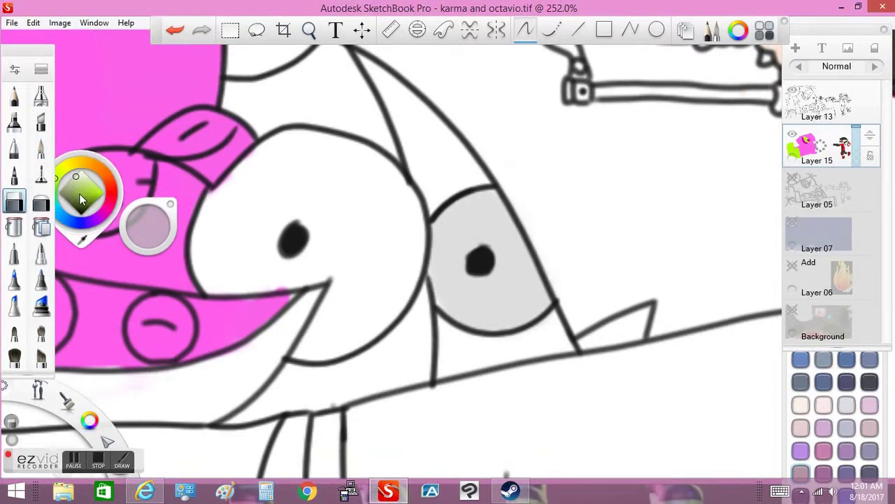
Step: Paint the large near disc medium grey around its black dot, following the pointed notch at the tentacle tip
{"action": "key", "text": "b"}
{"action": "mouse_move", "coordinate": [280, 156]}
{"action": "left_mouse_down"}
{"action": "mouse_move", "coordinate": [210, 210]}
{"action": "mouse_move", "coordinate": [192, 266]}
{"action": "left_mouse_up"}
{"action": "key", "text": "ctrl+z"}
{"action": "mouse_move", "coordinate": [206, 228]}
{"action": "left_mouse_down"}
{"action": "mouse_move", "coordinate": [223, 231]}
{"action": "mouse_move", "coordinate": [199, 272]}
{"action": "mouse_move", "coordinate": [291, 283]}
{"action": "mouse_move", "coordinate": [231, 202]}
{"action": "mouse_move", "coordinate": [219, 208]}
{"action": "mouse_move", "coordinate": [419, 203]}
{"action": "mouse_move", "coordinate": [469, 174]}
{"action": "left_mouse_up"}
{"action": "key", "text": "ctrl+z"}
{"action": "mouse_move", "coordinate": [266, 231]}
{"action": "left_mouse_down"}
{"action": "mouse_move", "coordinate": [329, 105]}
{"action": "mouse_move", "coordinate": [601, 238]}
{"action": "left_mouse_up"}
{"action": "mouse_move", "coordinate": [375, 110]}
{"action": "left_mouse_down"}
{"action": "mouse_move", "coordinate": [504, 293]}
{"action": "mouse_move", "coordinate": [475, 419]}
{"action": "mouse_move", "coordinate": [448, 266]}
{"action": "left_mouse_up"}
Step: Fill the curved piece behind the rifle barrel, above and below it, with the same medium grey and clean its edge
{"action": "key", "text": "space"}
{"action": "mouse_move", "coordinate": [422, 382]}
{"action": "left_mouse_down"}
{"action": "mouse_move", "coordinate": [457, 238]}
{"action": "mouse_move", "coordinate": [455, 206]}
{"action": "mouse_move", "coordinate": [448, 307]}
{"action": "mouse_move", "coordinate": [573, 231]}
{"action": "left_mouse_up"}
{"action": "key", "text": "space"}
{"action": "left_click_drag", "start_coordinate": [359, 154], "coordinate": [492, 229]}
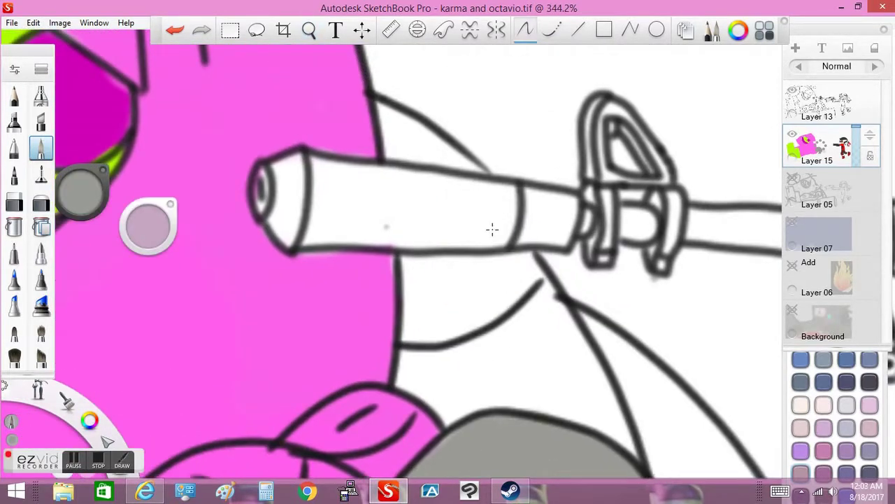
{"action": "mouse_move", "coordinate": [406, 258]}
{"action": "left_mouse_down"}
{"action": "mouse_move", "coordinate": [416, 328]}
{"action": "mouse_move", "coordinate": [503, 294]}
{"action": "mouse_move", "coordinate": [454, 258]}
{"action": "mouse_move", "coordinate": [407, 264]}
{"action": "left_mouse_up"}
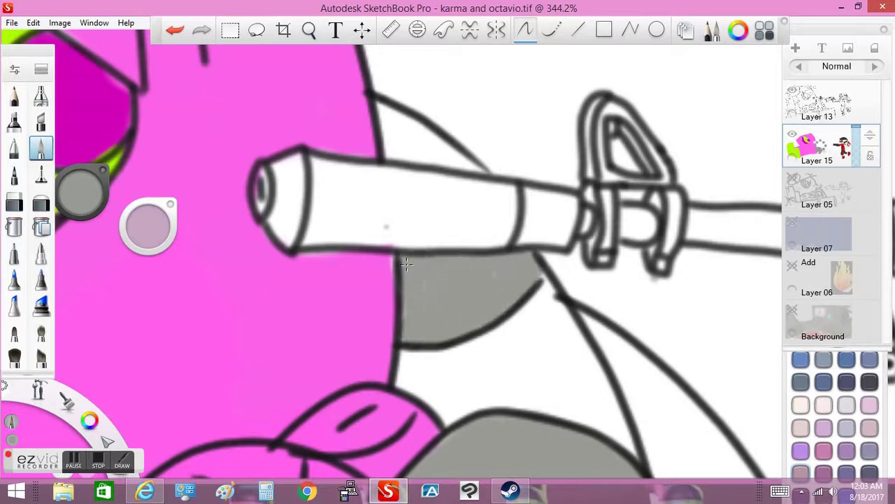
{"action": "mouse_move", "coordinate": [381, 105]}
{"action": "left_mouse_down"}
{"action": "mouse_move", "coordinate": [395, 158]}
{"action": "mouse_move", "coordinate": [486, 171]}
{"action": "mouse_move", "coordinate": [420, 136]}
{"action": "left_mouse_up"}
{"action": "key", "text": "e"}
{"action": "key", "text": "ctrl+alt"}
{"action": "mouse_move", "coordinate": [482, 139]}
{"action": "left_mouse_down"}
{"action": "mouse_move", "coordinate": [402, 210]}
{"action": "mouse_move", "coordinate": [511, 315]}
{"action": "mouse_move", "coordinate": [483, 448]}
{"action": "left_mouse_up"}
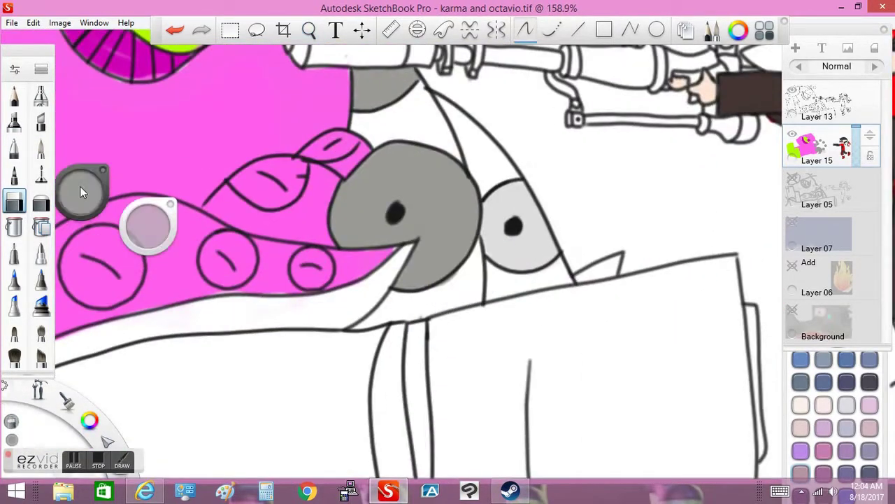
Step: Set the brush to a darker grey and fill the area beneath the large near disc
{"action": "key", "text": "e"}
{"action": "scroll", "coordinate": [448, 161], "scroll_direction": "up", "scroll_amount": 3}
{"action": "mouse_move", "coordinate": [451, 157]}
{"action": "left_mouse_down"}
{"action": "mouse_move", "coordinate": [420, 210]}
{"action": "mouse_move", "coordinate": [314, 231]}
{"action": "mouse_move", "coordinate": [449, 165]}
{"action": "mouse_move", "coordinate": [434, 273]}
{"action": "mouse_move", "coordinate": [377, 269]}
{"action": "mouse_move", "coordinate": [482, 259]}
{"action": "left_mouse_up"}
{"action": "mouse_move", "coordinate": [328, 232]}
{"action": "left_mouse_down"}
{"action": "mouse_move", "coordinate": [483, 217]}
{"action": "mouse_move", "coordinate": [448, 238]}
{"action": "left_mouse_up"}
{"action": "mouse_move", "coordinate": [553, 268]}
{"action": "left_mouse_down"}
{"action": "mouse_move", "coordinate": [481, 182]}
{"action": "mouse_move", "coordinate": [441, 203]}
{"action": "mouse_move", "coordinate": [409, 102]}
{"action": "mouse_move", "coordinate": [560, 259]}
{"action": "mouse_move", "coordinate": [497, 279]}
{"action": "left_mouse_up"}
{"action": "mouse_move", "coordinate": [483, 210]}
{"action": "left_mouse_down"}
{"action": "mouse_move", "coordinate": [518, 238]}
{"action": "mouse_move", "coordinate": [454, 275]}
{"action": "mouse_move", "coordinate": [480, 262]}
{"action": "mouse_move", "coordinate": [455, 189]}
{"action": "mouse_move", "coordinate": [503, 210]}
{"action": "left_mouse_up"}
{"action": "key", "text": "space"}
{"action": "mouse_move", "coordinate": [318, 259]}
{"action": "left_mouse_down"}
{"action": "mouse_move", "coordinate": [273, 322]}
{"action": "mouse_move", "coordinate": [406, 301]}
{"action": "mouse_move", "coordinate": [514, 147]}
{"action": "left_mouse_up"}
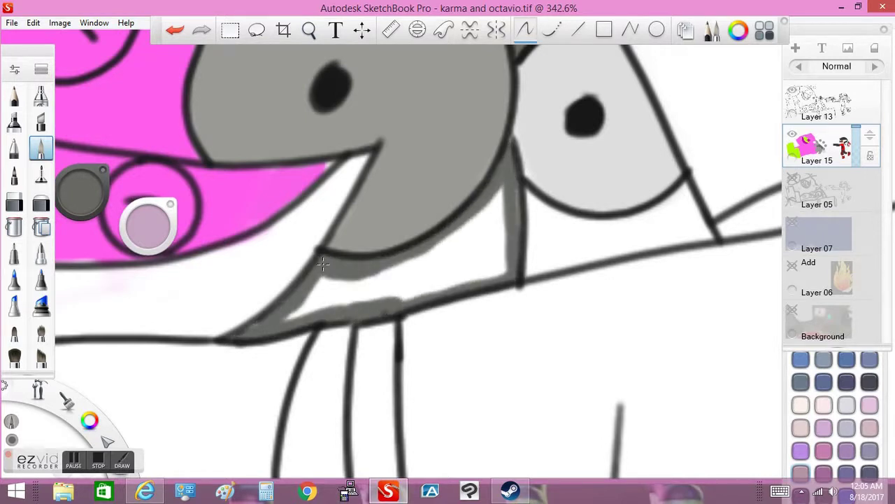
{"action": "left_click_drag", "start_coordinate": [499, 184], "coordinate": [493, 195]}
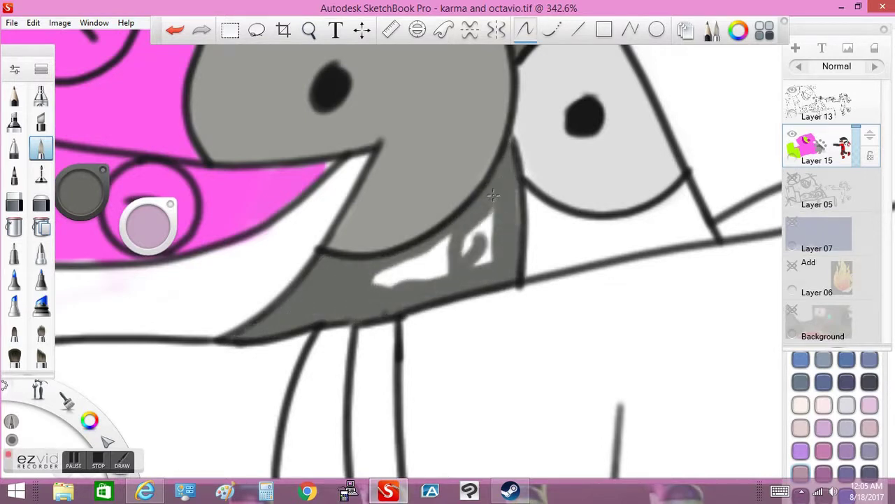
{"action": "mouse_move", "coordinate": [452, 238]}
{"action": "left_mouse_down"}
{"action": "mouse_move", "coordinate": [322, 246]}
{"action": "mouse_move", "coordinate": [335, 194]}
{"action": "mouse_move", "coordinate": [318, 245]}
{"action": "mouse_move", "coordinate": [394, 273]}
{"action": "mouse_move", "coordinate": [547, 245]}
{"action": "mouse_move", "coordinate": [519, 182]}
{"action": "mouse_move", "coordinate": [516, 252]}
{"action": "mouse_move", "coordinate": [508, 199]}
{"action": "mouse_move", "coordinate": [453, 241]}
{"action": "mouse_move", "coordinate": [504, 224]}
{"action": "left_mouse_up"}
Step: Fill the wedge beneath the light grey far disc with the same dark grey
{"action": "left_click_drag", "start_coordinate": [306, 190], "coordinate": [304, 189]}
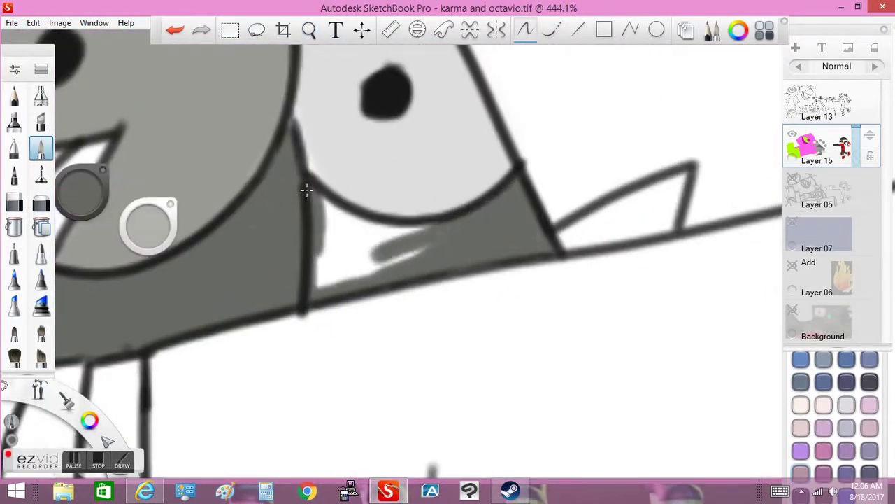
{"action": "left_click", "coordinate": [309, 30]}
{"action": "left_click_drag", "start_coordinate": [409, 329], "coordinate": [409, 310]}
{"action": "mouse_move", "coordinate": [392, 237]}
{"action": "left_mouse_down"}
{"action": "mouse_move", "coordinate": [383, 228]}
{"action": "mouse_move", "coordinate": [400, 264]}
{"action": "mouse_move", "coordinate": [391, 252]}
{"action": "mouse_move", "coordinate": [354, 280]}
{"action": "mouse_move", "coordinate": [363, 310]}
{"action": "left_mouse_up"}
{"action": "mouse_move", "coordinate": [145, 492]}
{"action": "left_click", "coordinate": [151, 434]}
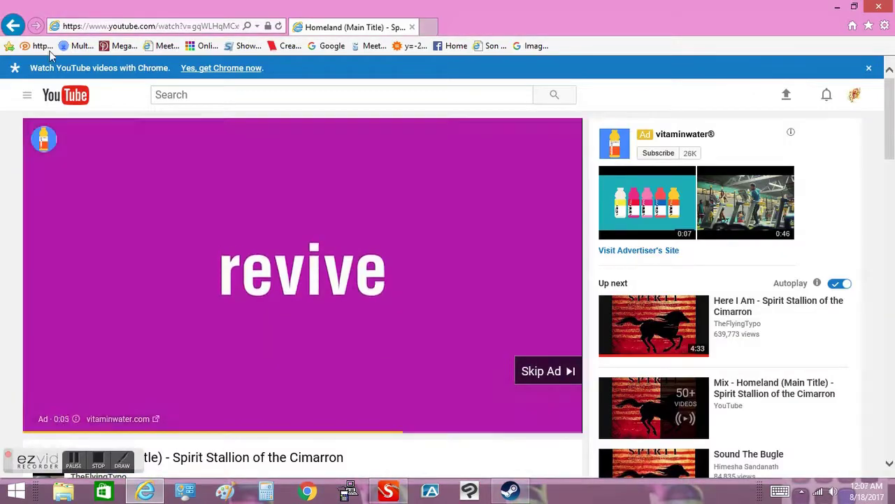
{"action": "left_click", "coordinate": [49, 50]}
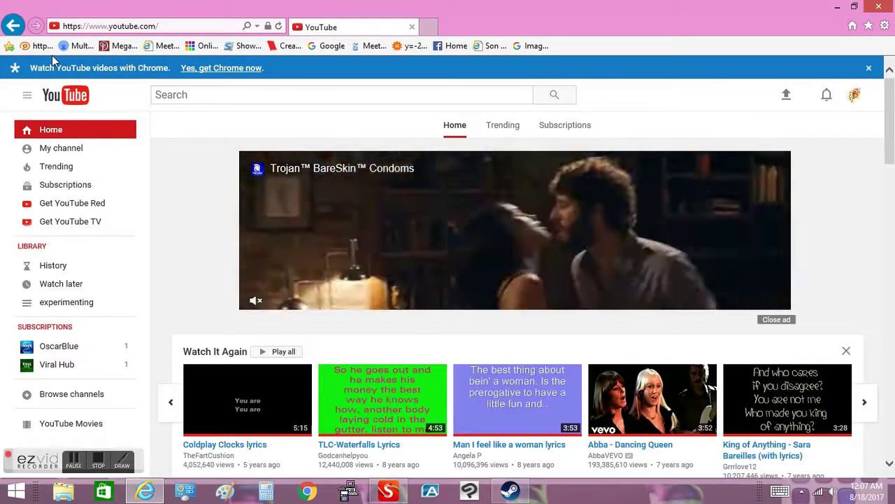
{"action": "scroll", "coordinate": [51, 56], "scroll_direction": "down", "scroll_amount": 3}
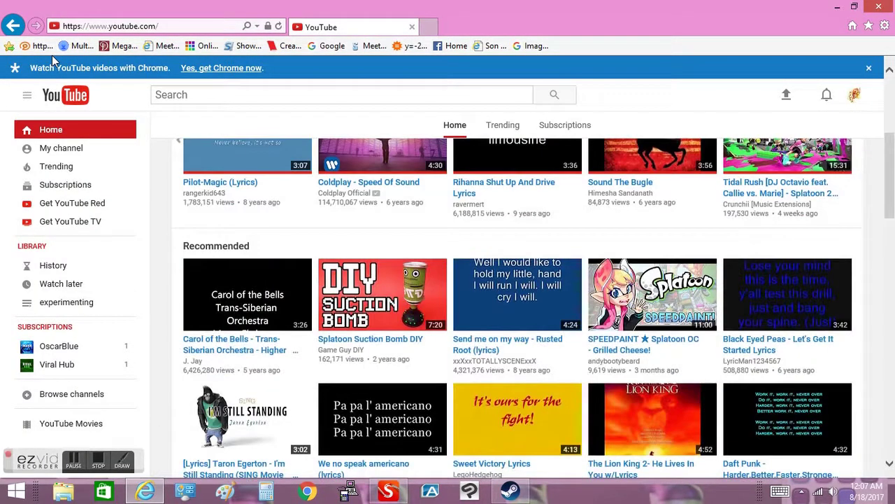
{"action": "scroll", "coordinate": [52, 55], "scroll_direction": "up", "scroll_amount": 3}
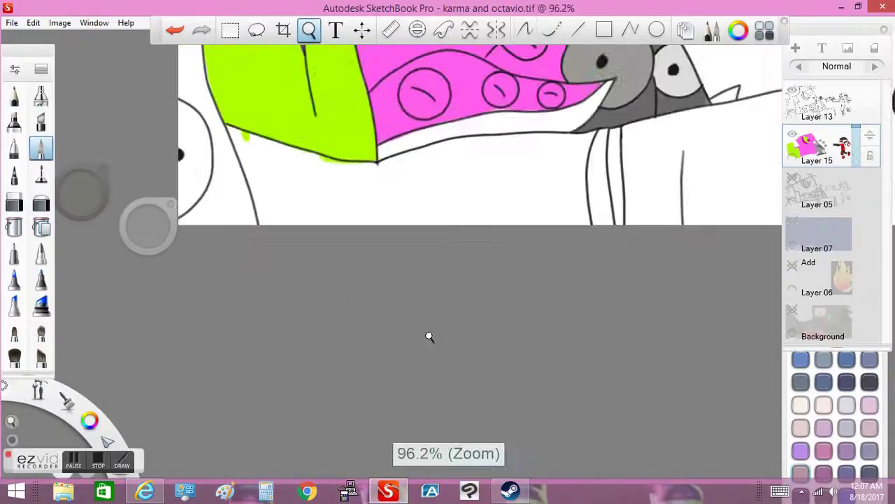
Step: Fill the machine body beneath the large tentacle with dark grey, up to its outline
{"action": "scroll", "coordinate": [510, 328], "scroll_direction": "up", "scroll_amount": 3}
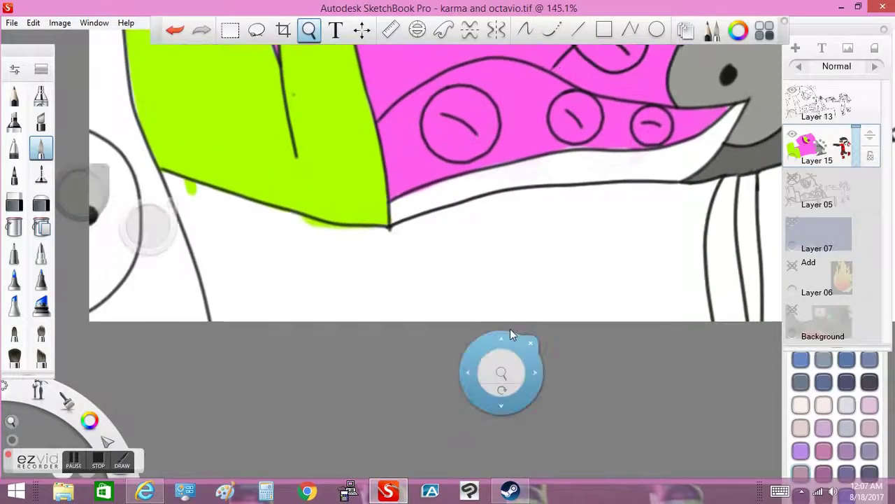
{"action": "left_click_drag", "start_coordinate": [168, 222], "coordinate": [147, 224]}
{"action": "mouse_move", "coordinate": [399, 259]}
{"action": "left_mouse_down"}
{"action": "mouse_move", "coordinate": [469, 235]}
{"action": "mouse_move", "coordinate": [619, 210]}
{"action": "mouse_move", "coordinate": [692, 315]}
{"action": "mouse_move", "coordinate": [279, 311]}
{"action": "mouse_move", "coordinate": [672, 231]}
{"action": "mouse_move", "coordinate": [427, 287]}
{"action": "mouse_move", "coordinate": [612, 205]}
{"action": "left_mouse_up"}
{"action": "scroll", "coordinate": [266, 48], "scroll_direction": "down", "scroll_amount": 10}
{"action": "scroll", "coordinate": [382, 245], "scroll_direction": "up", "scroll_amount": 9}
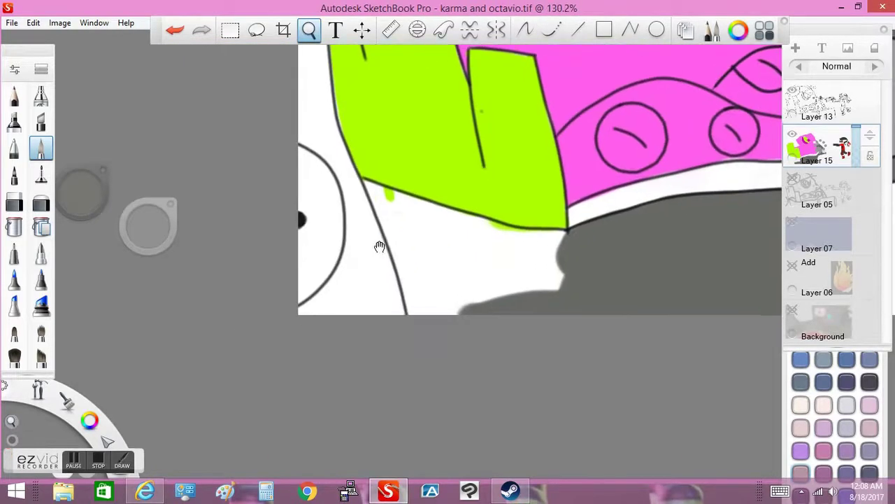
Step: Fill the remaining machine body beneath the lime green block with the same dark grey, up to the slanted side outline
{"action": "left_click_drag", "start_coordinate": [371, 190], "coordinate": [402, 311]}
{"action": "key", "text": "ctrl+z"}
{"action": "key", "text": "ctrl+z"}
{"action": "key", "text": "ctrl+y"}
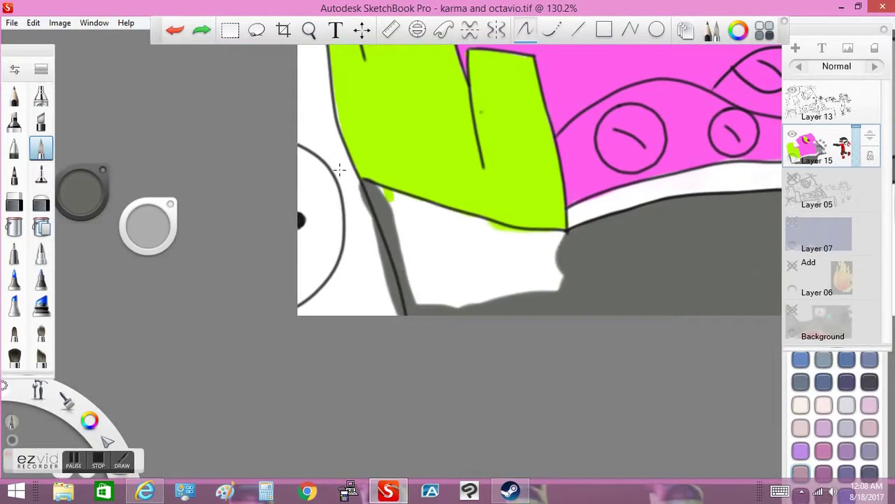
{"action": "key", "text": "ctrl+z"}
{"action": "mouse_move", "coordinate": [371, 186]}
{"action": "left_mouse_down"}
{"action": "mouse_move", "coordinate": [517, 283]}
{"action": "mouse_move", "coordinate": [529, 264]}
{"action": "left_mouse_up"}
{"action": "left_click_drag", "start_coordinate": [396, 222], "coordinate": [490, 293]}
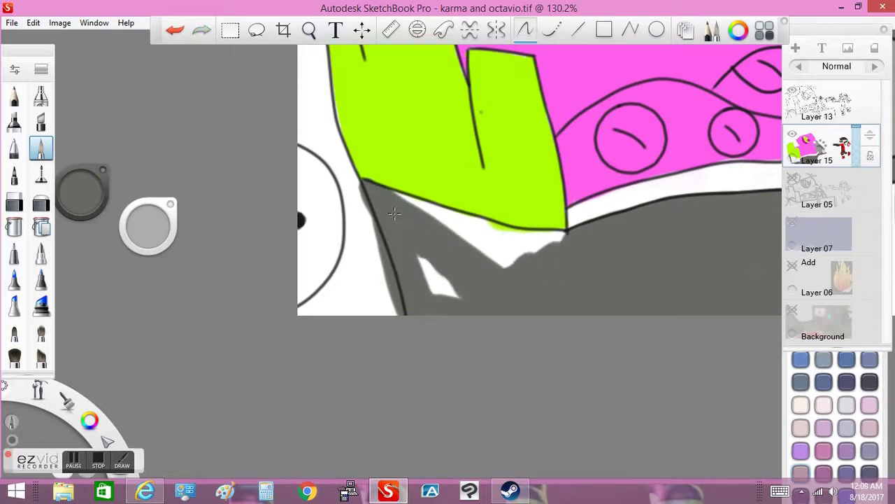
{"action": "left_click_drag", "start_coordinate": [389, 200], "coordinate": [563, 238]}
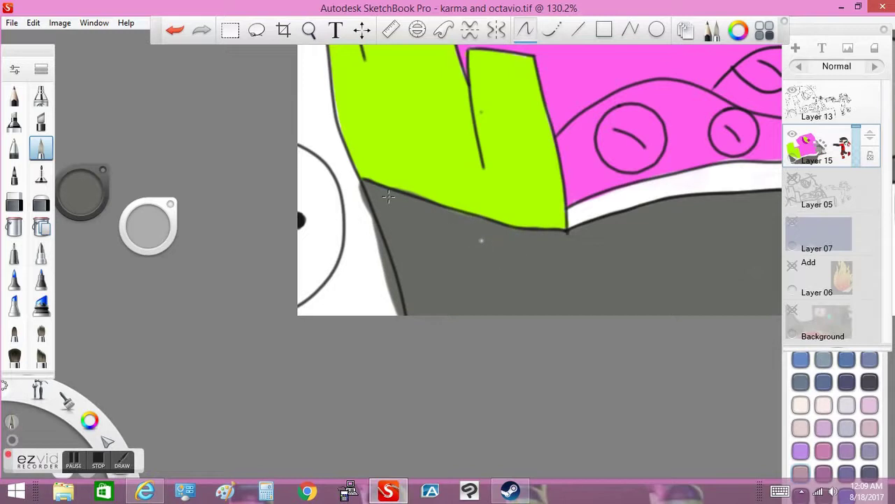
{"action": "mouse_move", "coordinate": [495, 273]}
{"action": "left_mouse_down"}
{"action": "mouse_move", "coordinate": [310, 105]}
{"action": "mouse_move", "coordinate": [248, 143]}
{"action": "mouse_move", "coordinate": [228, 194]}
{"action": "left_mouse_up"}
Step: Shade a soft darker grey halo around the black dot of the large near disc
{"action": "key", "text": "Escape"}
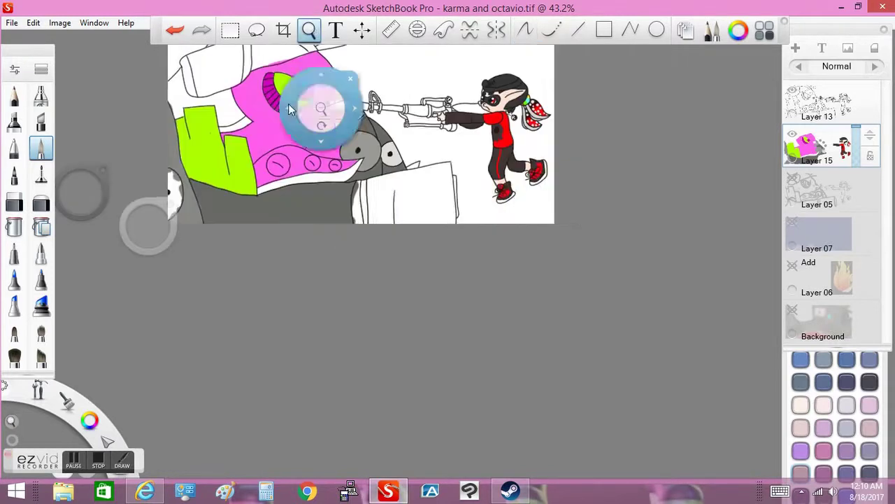
{"action": "left_click_drag", "start_coordinate": [319, 100], "coordinate": [371, 140]}
{"action": "left_click_drag", "start_coordinate": [420, 203], "coordinate": [410, 236]}
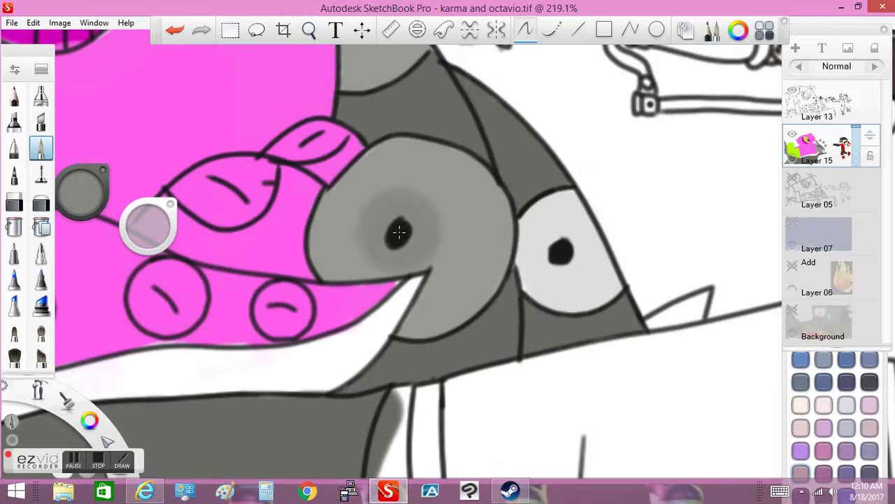
Step: Paint the cut-off disc at the canvas edge grey around its black dot, undoing and redoing the latest strokes
{"action": "left_click_drag", "start_coordinate": [350, 154], "coordinate": [374, 193]}
{"action": "key", "text": "ctrl+z"}
{"action": "key", "text": "ctrl+z"}
{"action": "key", "text": "ctrl+y"}
{"action": "key", "text": "ctrl+y"}
{"action": "key", "text": "ctrl+z"}
{"action": "key", "text": "ctrl+z"}
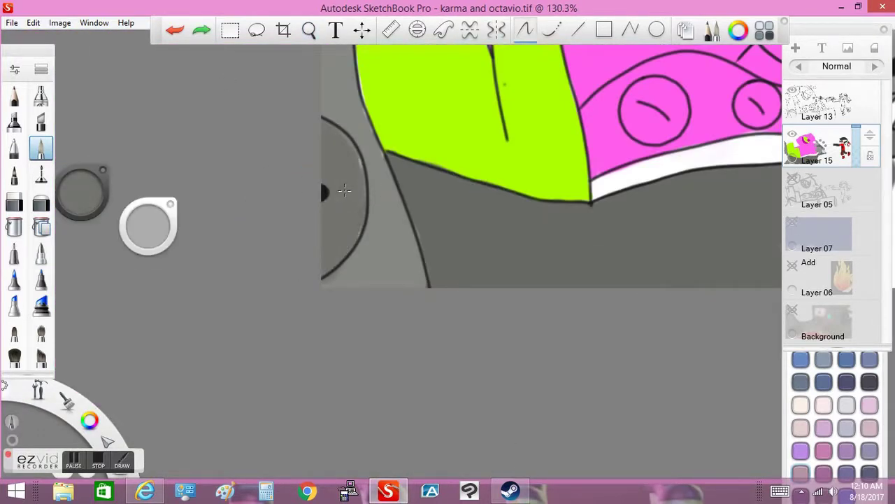
Step: Set the brush to red and paint the centre of the cut-off disc around its black dot
{"action": "scroll", "coordinate": [332, 162], "scroll_direction": "down", "scroll_amount": 5}
{"action": "scroll", "coordinate": [293, 175], "scroll_direction": "up", "scroll_amount": 5}
{"action": "left_click", "coordinate": [82, 190]}
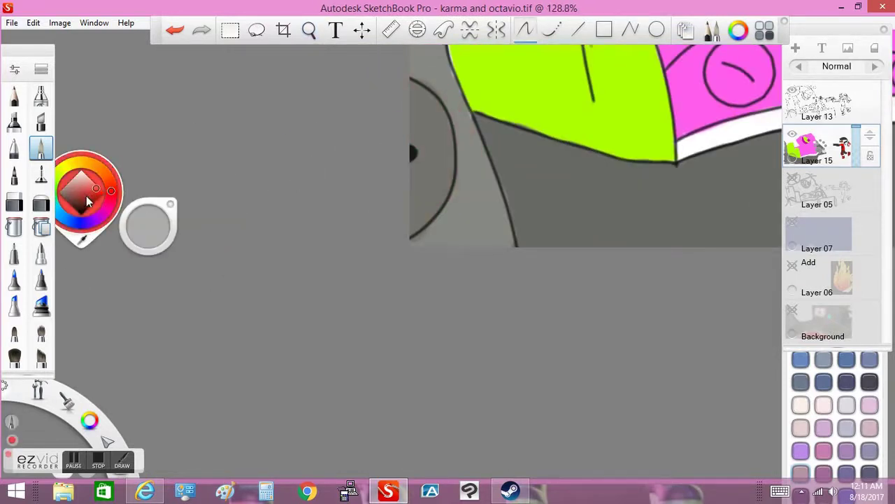
{"action": "key", "text": "space"}
{"action": "left_click_drag", "start_coordinate": [321, 142], "coordinate": [265, 180]}
{"action": "scroll", "coordinate": [266, 181], "scroll_direction": "up", "scroll_amount": 3}
Step: Switch to Internet Explorer and open the suggested YouTube video "Ricky Martin - Livin La Vida Loca | LYRICS"
{"action": "left_click", "coordinate": [145, 491]}
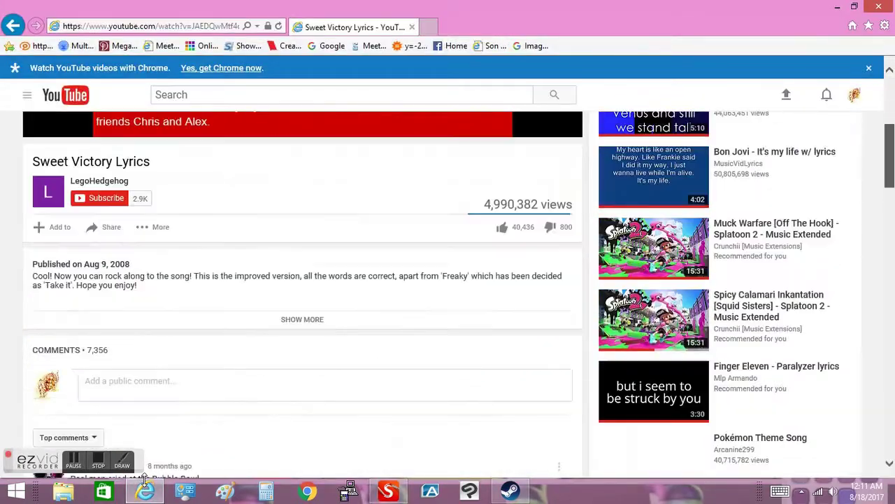
{"action": "scroll", "coordinate": [791, 468], "scroll_direction": "down", "scroll_amount": 10}
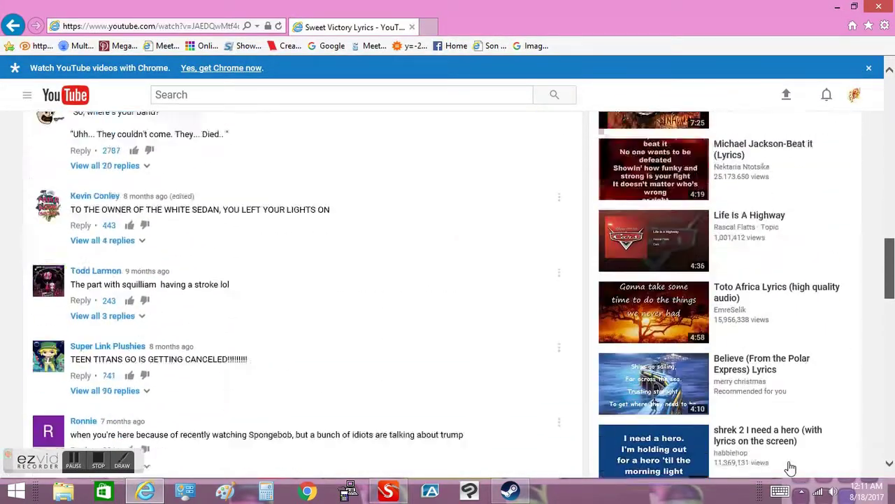
{"action": "scroll", "coordinate": [790, 467], "scroll_direction": "up", "scroll_amount": 6}
{"action": "scroll", "coordinate": [789, 472], "scroll_direction": "down", "scroll_amount": 2}
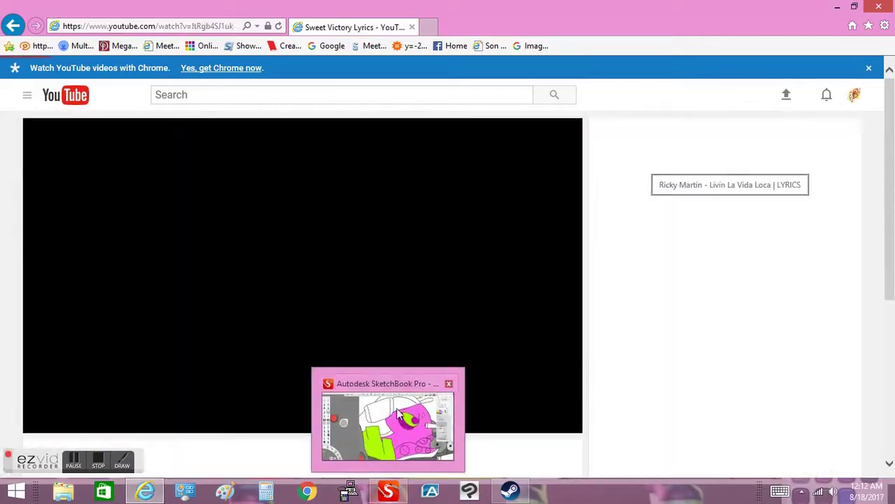
Step: Switch back to SketchBook, set the brush to dark brown and start filling the headgear area beside the lime green block
{"action": "left_click", "coordinate": [387, 491]}
{"action": "left_click_drag", "start_coordinate": [80, 192], "coordinate": [82, 213]}
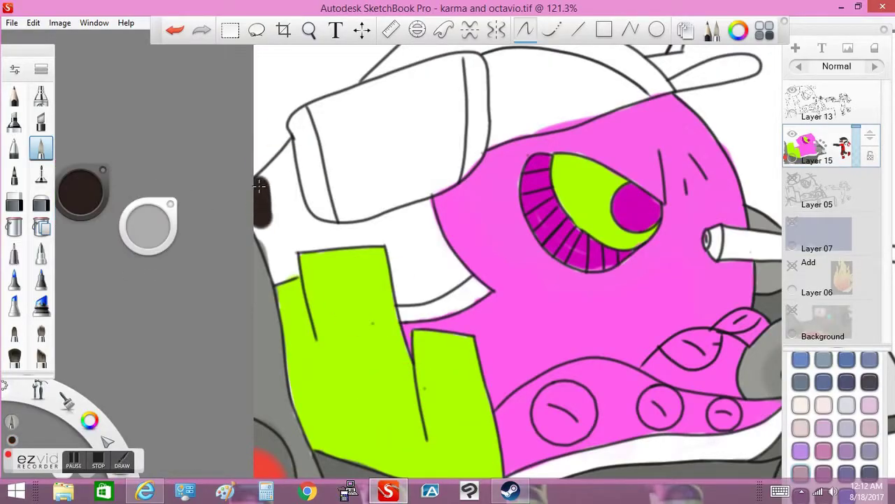
{"action": "key", "text": "ctrl+z"}
{"action": "left_click", "coordinate": [148, 224]}
{"action": "left_click", "coordinate": [170, 25]}
{"action": "left_click", "coordinate": [175, 31]}
{"action": "left_click_drag", "start_coordinate": [149, 216], "coordinate": [155, 219]}
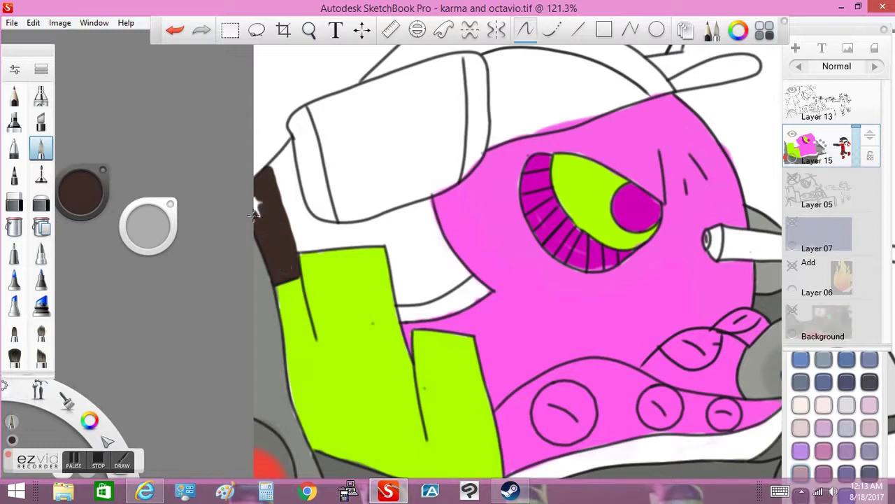
Step: Fill the headgear area between the boxy helmet piece and the lime green block with dark brown
{"action": "left_click_drag", "start_coordinate": [335, 214], "coordinate": [350, 274]}
{"action": "mouse_move", "coordinate": [344, 277]}
{"action": "left_mouse_down"}
{"action": "mouse_move", "coordinate": [514, 267]}
{"action": "mouse_move", "coordinate": [536, 360]}
{"action": "left_mouse_up"}
{"action": "mouse_move", "coordinate": [383, 224]}
{"action": "left_mouse_down"}
{"action": "mouse_move", "coordinate": [354, 210]}
{"action": "mouse_move", "coordinate": [333, 82]}
{"action": "left_mouse_up"}
{"action": "mouse_move", "coordinate": [394, 235]}
{"action": "left_mouse_down"}
{"action": "mouse_move", "coordinate": [529, 221]}
{"action": "mouse_move", "coordinate": [590, 189]}
{"action": "mouse_move", "coordinate": [426, 243]}
{"action": "left_mouse_up"}
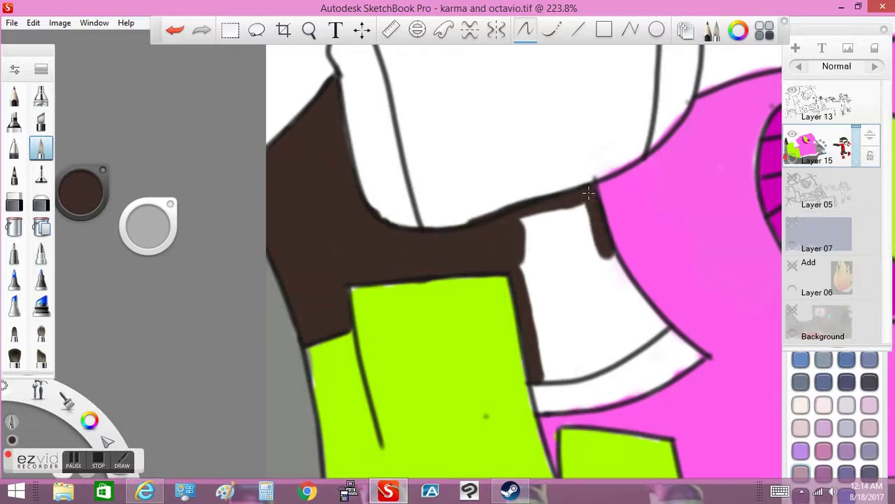
Step: Fill the rest of that headgear area with dark brown, from the pink face outline down to the curved trim
{"action": "left_click_drag", "start_coordinate": [602, 252], "coordinate": [665, 334]}
{"action": "left_click_drag", "start_coordinate": [541, 374], "coordinate": [526, 219]}
{"action": "left_click_drag", "start_coordinate": [560, 331], "coordinate": [584, 226]}
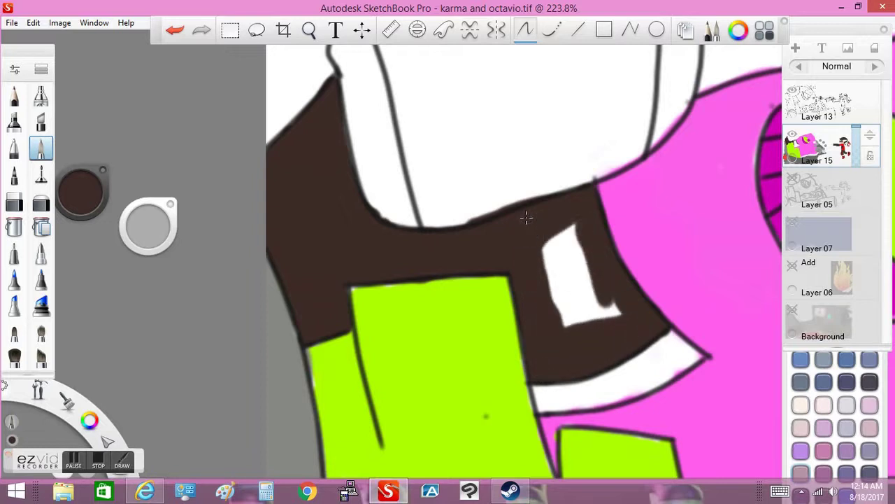
{"action": "left_click_drag", "start_coordinate": [584, 321], "coordinate": [576, 225]}
Step: Fill the central panel of the boxy helmet piece with dark brown, leaving its two side strips blank
{"action": "key", "text": "space"}
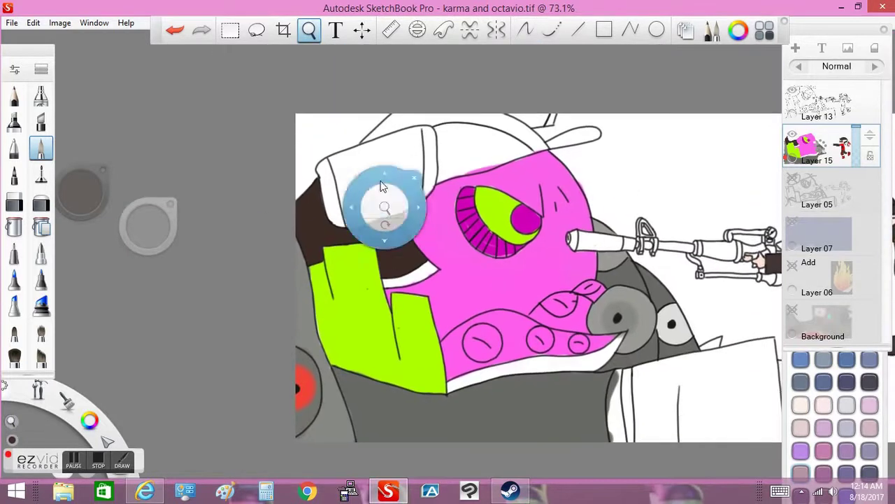
{"action": "mouse_move", "coordinate": [380, 192]}
{"action": "left_mouse_down"}
{"action": "mouse_move", "coordinate": [390, 221]}
{"action": "mouse_move", "coordinate": [525, 130]}
{"action": "left_mouse_up"}
{"action": "mouse_move", "coordinate": [260, 158]}
{"action": "left_mouse_down"}
{"action": "mouse_move", "coordinate": [324, 343]}
{"action": "mouse_move", "coordinate": [355, 141]}
{"action": "mouse_move", "coordinate": [507, 88]}
{"action": "left_mouse_up"}
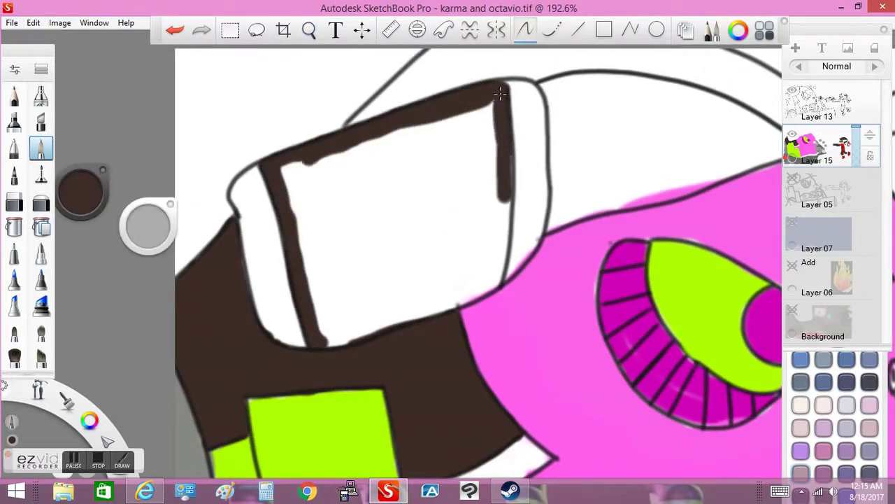
{"action": "mouse_move", "coordinate": [285, 176]}
{"action": "left_mouse_down"}
{"action": "mouse_move", "coordinate": [448, 300]}
{"action": "mouse_move", "coordinate": [493, 126]}
{"action": "mouse_move", "coordinate": [391, 175]}
{"action": "mouse_move", "coordinate": [378, 210]}
{"action": "mouse_move", "coordinate": [399, 154]}
{"action": "mouse_move", "coordinate": [363, 183]}
{"action": "mouse_move", "coordinate": [444, 132]}
{"action": "mouse_move", "coordinate": [427, 164]}
{"action": "left_mouse_up"}
{"action": "key", "text": "space"}
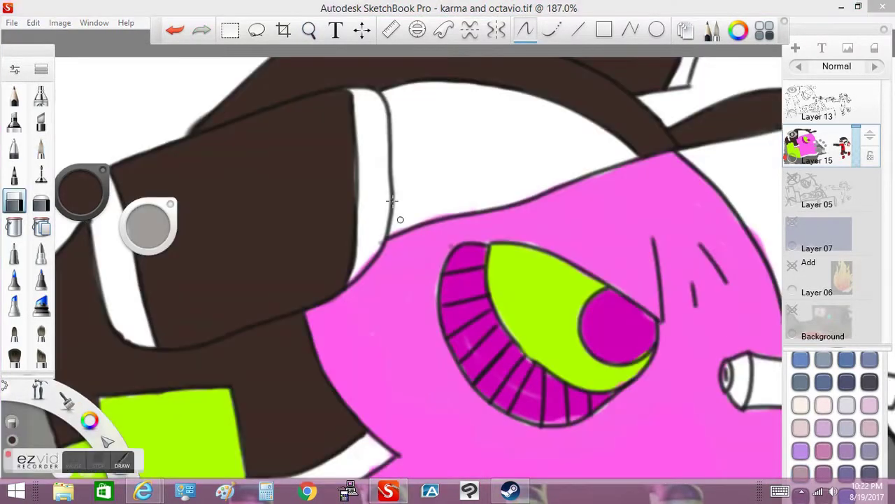
Step: Set the brush to bright yellow and fill the boxy helmet piece's side strip nearest the eye
{"action": "left_click", "coordinate": [85, 178]}
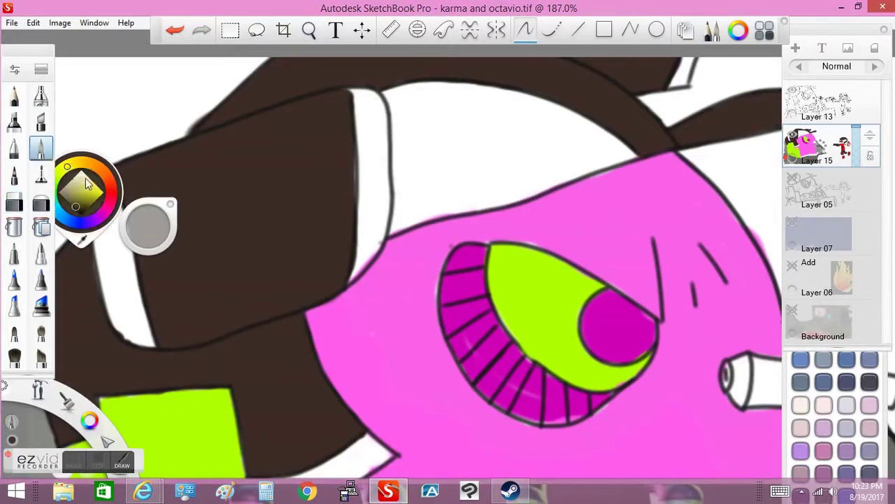
{"action": "left_click", "coordinate": [114, 201]}
{"action": "left_click_drag", "start_coordinate": [426, 236], "coordinate": [539, 194]}
{"action": "mouse_move", "coordinate": [420, 287]}
{"action": "left_mouse_down"}
{"action": "mouse_move", "coordinate": [389, 106]}
{"action": "mouse_move", "coordinate": [377, 150]}
{"action": "left_mouse_up"}
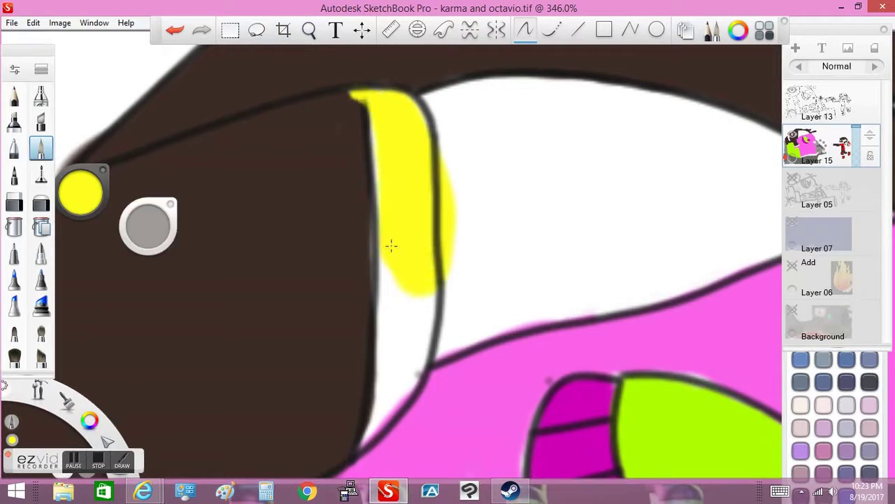
{"action": "left_click_drag", "start_coordinate": [371, 437], "coordinate": [415, 275]}
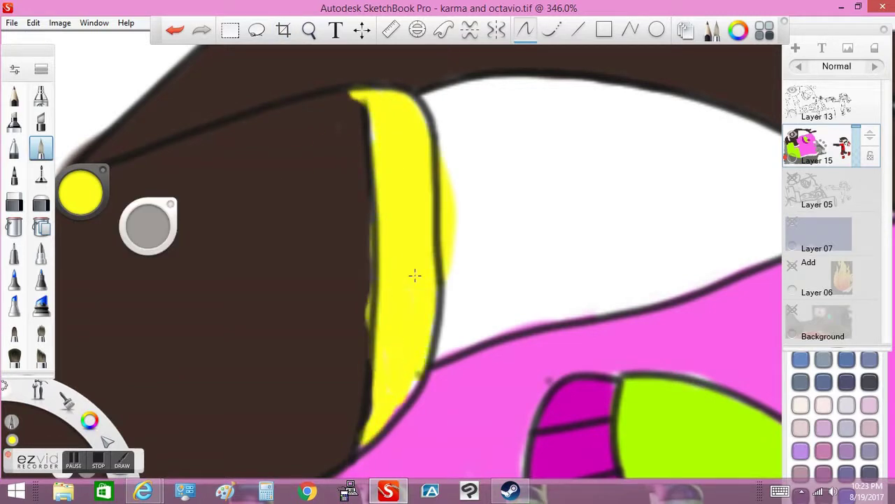
{"action": "mouse_move", "coordinate": [587, 186]}
{"action": "left_mouse_down"}
{"action": "mouse_move", "coordinate": [462, 171]}
{"action": "mouse_move", "coordinate": [489, 224]}
{"action": "left_mouse_up"}
Step: Adjust the brush and fill the arched helmet area above the pink brow with yellow, undoing stray strokes
{"action": "left_click_drag", "start_coordinate": [148, 225], "coordinate": [161, 225]}
{"action": "left_click_drag", "start_coordinate": [454, 133], "coordinate": [440, 120]}
{"action": "left_click_drag", "start_coordinate": [535, 201], "coordinate": [489, 328]}
{"action": "left_click_drag", "start_coordinate": [503, 294], "coordinate": [770, 210]}
{"action": "key", "text": "ctrl+z"}
{"action": "key", "text": "ctrl+z"}
{"action": "mouse_move", "coordinate": [560, 95]}
{"action": "left_mouse_down"}
{"action": "mouse_move", "coordinate": [692, 112]}
{"action": "mouse_move", "coordinate": [769, 202]}
{"action": "left_mouse_up"}
{"action": "mouse_move", "coordinate": [447, 343]}
{"action": "left_mouse_down"}
{"action": "mouse_move", "coordinate": [503, 300]}
{"action": "mouse_move", "coordinate": [769, 231]}
{"action": "left_mouse_up"}
{"action": "mouse_move", "coordinate": [713, 269]}
{"action": "left_mouse_down"}
{"action": "mouse_move", "coordinate": [574, 307]}
{"action": "mouse_move", "coordinate": [521, 213]}
{"action": "mouse_move", "coordinate": [619, 133]}
{"action": "left_mouse_up"}
{"action": "left_click_drag", "start_coordinate": [475, 236], "coordinate": [419, 243]}
Step: Fill the curved trim below the brown headgear area with yellow, out to its pointed tip
{"action": "scroll", "coordinate": [467, 277], "scroll_direction": "down", "scroll_amount": 5}
{"action": "scroll", "coordinate": [570, 210], "scroll_direction": "up", "scroll_amount": 5}
{"action": "left_click_drag", "start_coordinate": [572, 213], "coordinate": [572, 216]}
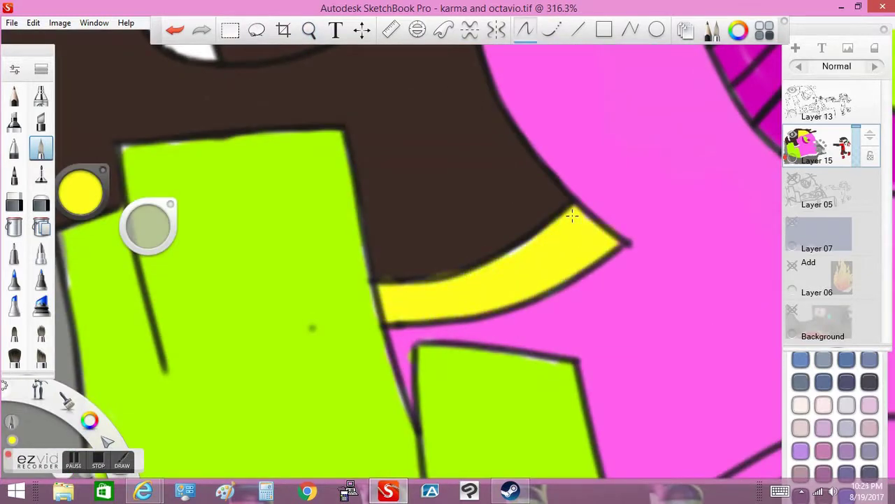
Step: Fill the boxy helmet piece's outer side strip with yellow from its rounded upper end to the lower corner
{"action": "scroll", "coordinate": [573, 216], "scroll_direction": "down", "scroll_amount": 5}
{"action": "left_click_drag", "start_coordinate": [250, 126], "coordinate": [360, 295]}
{"action": "scroll", "coordinate": [469, 208], "scroll_direction": "up", "scroll_amount": 5}
{"action": "left_click_drag", "start_coordinate": [407, 229], "coordinate": [422, 315]}
{"action": "mouse_move", "coordinate": [392, 87]}
{"action": "left_mouse_down"}
{"action": "mouse_move", "coordinate": [372, 122]}
{"action": "mouse_move", "coordinate": [447, 318]}
{"action": "mouse_move", "coordinate": [465, 360]}
{"action": "left_mouse_up"}
{"action": "left_click_drag", "start_coordinate": [451, 280], "coordinate": [419, 112]}
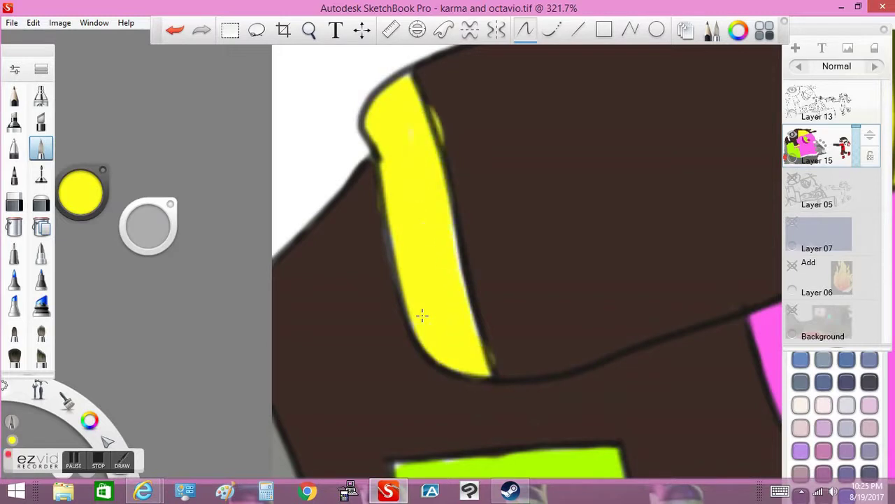
Step: Set the brush colour to light pink
{"action": "scroll", "coordinate": [450, 200], "scroll_direction": "down", "scroll_amount": 5}
{"action": "scroll", "coordinate": [506, 230], "scroll_direction": "up", "scroll_amount": 4}
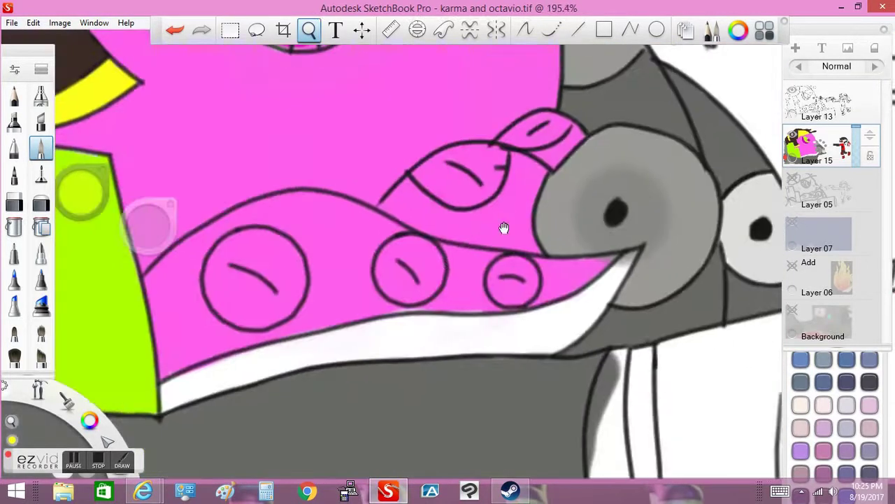
{"action": "left_click_drag", "start_coordinate": [80, 189], "coordinate": [83, 233]}
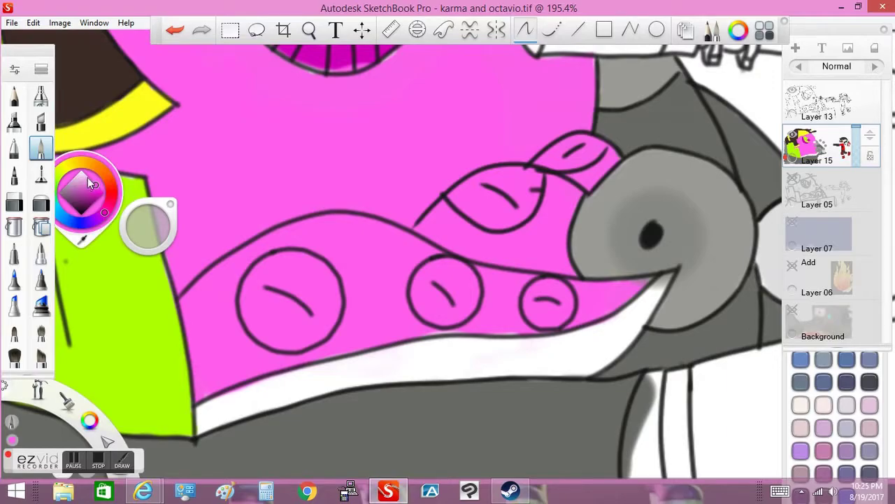
Step: Switch to Internet Explorer, return to the YouTube home page and open "Spicy Calamari Inkantation (Final Boss ~ Part 3) - Splatoon 2 Music Extended"
{"action": "key", "text": "alt+Tab"}
{"action": "scroll", "coordinate": [714, 328], "scroll_direction": "down", "scroll_amount": 4}
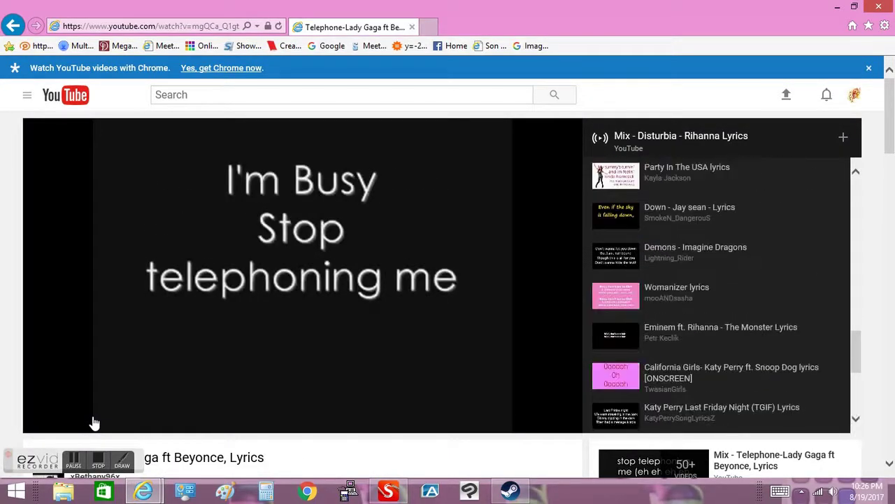
{"action": "scroll", "coordinate": [95, 423], "scroll_direction": "down", "scroll_amount": 10}
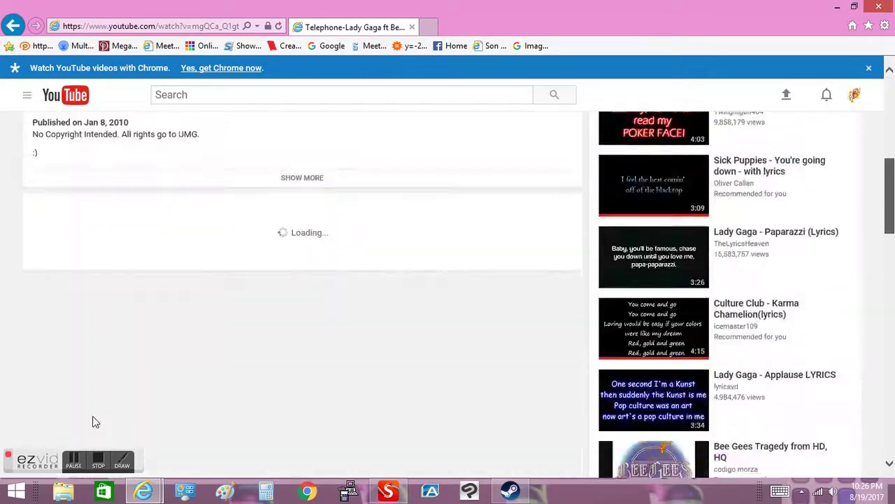
{"action": "scroll", "coordinate": [94, 423], "scroll_direction": "up", "scroll_amount": 10}
{"action": "key", "text": "alt+Left"}
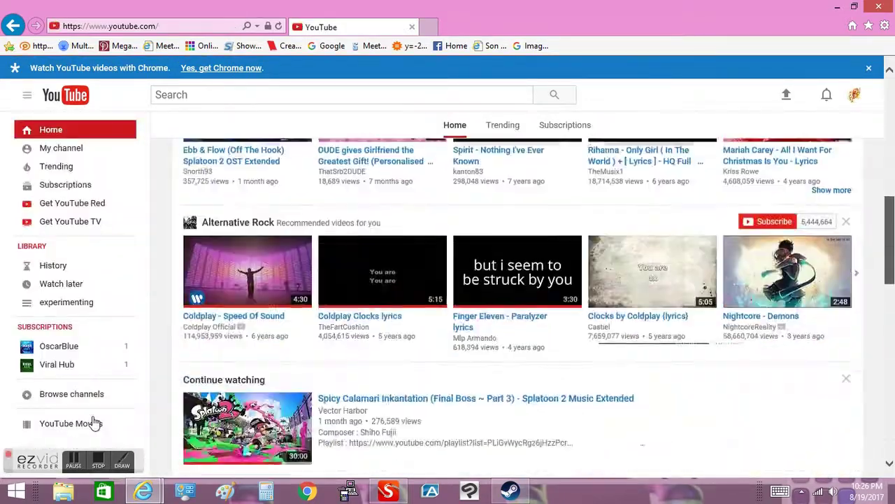
{"action": "scroll", "coordinate": [94, 424], "scroll_direction": "down", "scroll_amount": 9}
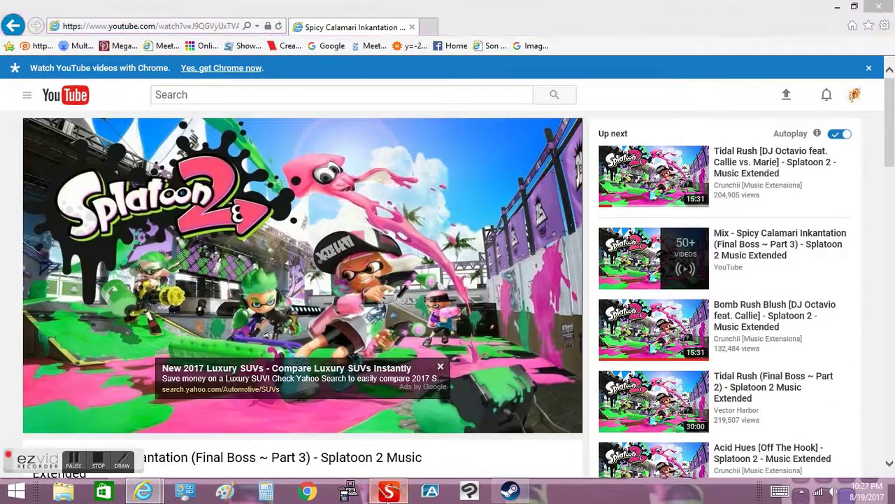
Step: Switch back to SketchBook and fill the tentacle suckers with light pink
{"action": "left_click", "coordinate": [388, 493]}
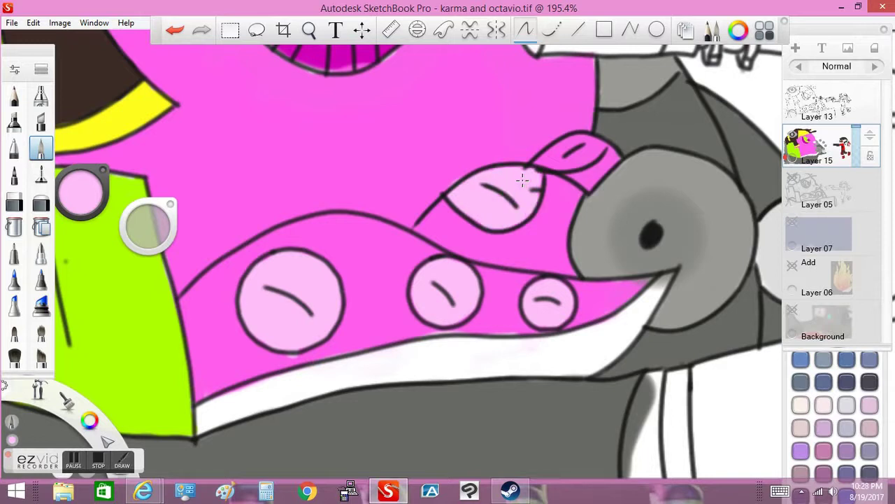
{"action": "left_click_drag", "start_coordinate": [336, 84], "coordinate": [570, 214]}
Step: Fill the underside strip of the large tentacle with the same light pink, from its curled tip to the lime green block
{"action": "left_click_drag", "start_coordinate": [716, 172], "coordinate": [638, 267]}
{"action": "mouse_move", "coordinate": [690, 190]}
{"action": "left_mouse_down"}
{"action": "mouse_move", "coordinate": [580, 242]}
{"action": "mouse_move", "coordinate": [458, 266]}
{"action": "mouse_move", "coordinate": [698, 180]}
{"action": "left_mouse_up"}
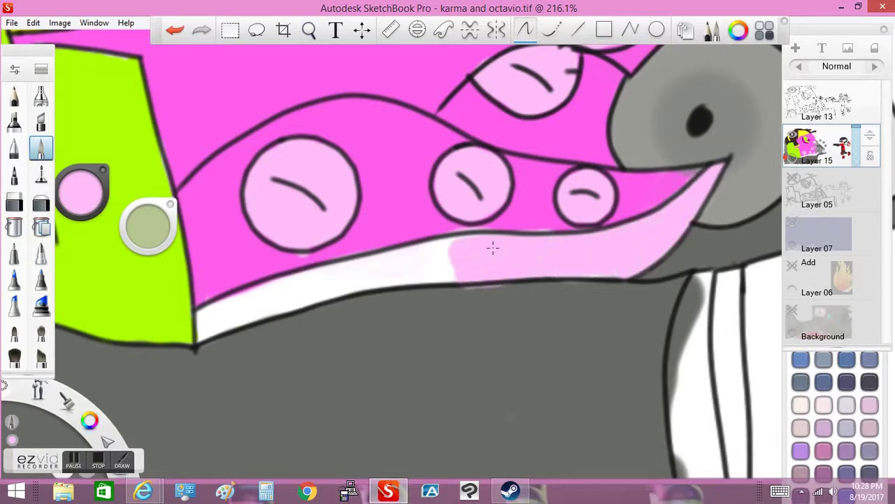
{"action": "left_click_drag", "start_coordinate": [401, 257], "coordinate": [253, 297]}
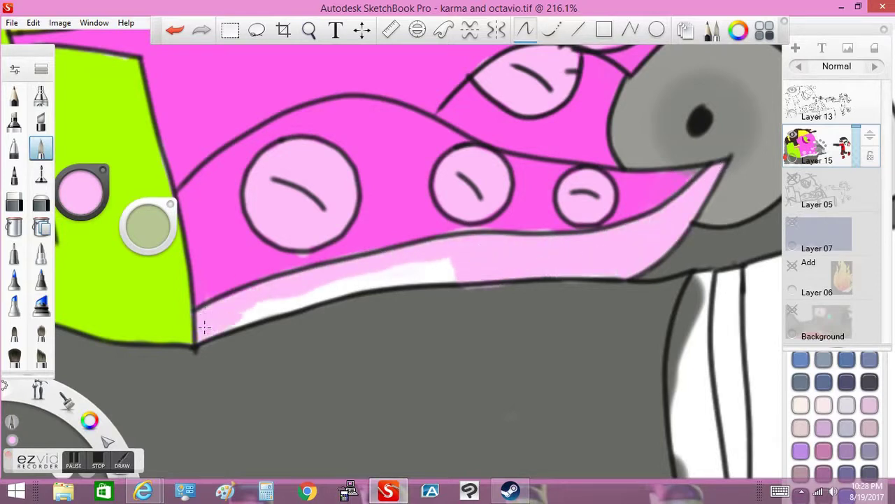
{"action": "left_click_drag", "start_coordinate": [315, 288], "coordinate": [452, 265]}
{"action": "scroll", "coordinate": [204, 327], "scroll_direction": "down", "scroll_amount": 6}
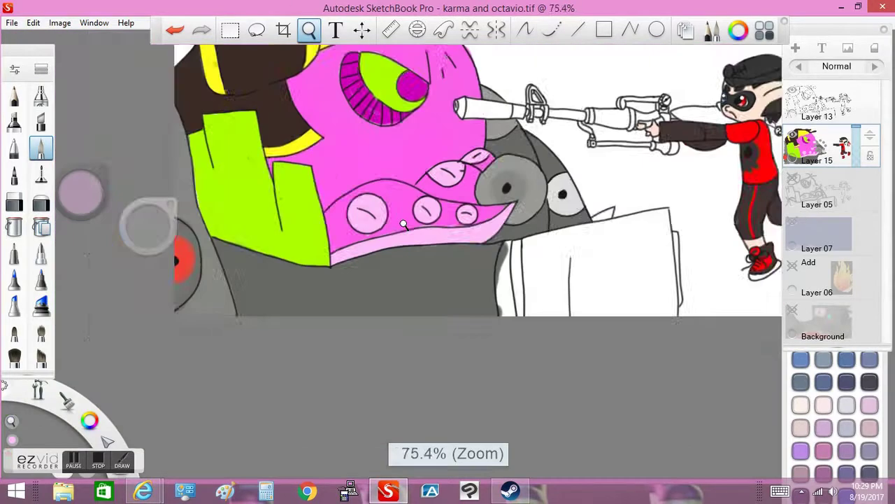
{"action": "scroll", "coordinate": [378, 257], "scroll_direction": "up", "scroll_amount": 6}
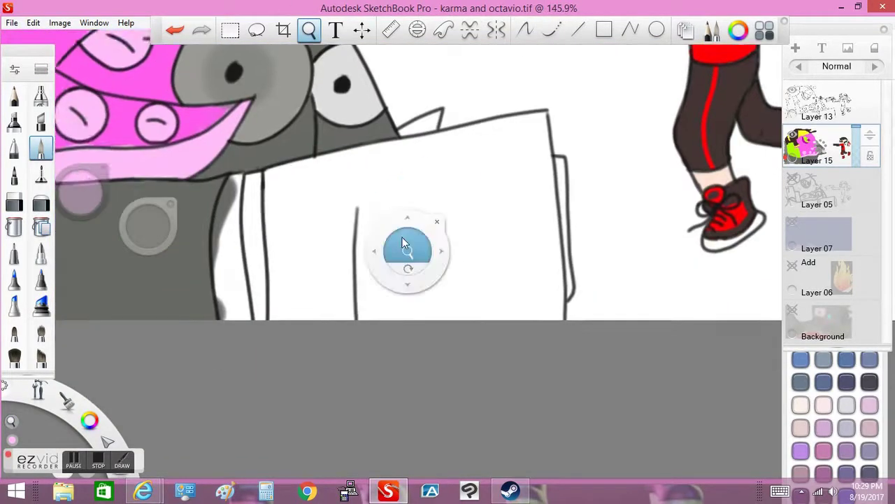
Step: Set the brush colour to dark charcoal and paint the narrow strip along the edge of the grey machine base
{"action": "left_click", "coordinate": [80, 196]}
{"action": "mouse_move", "coordinate": [80, 196]}
{"action": "left_mouse_down"}
{"action": "mouse_move", "coordinate": [93, 214]}
{"action": "mouse_move", "coordinate": [80, 190]}
{"action": "left_mouse_up"}
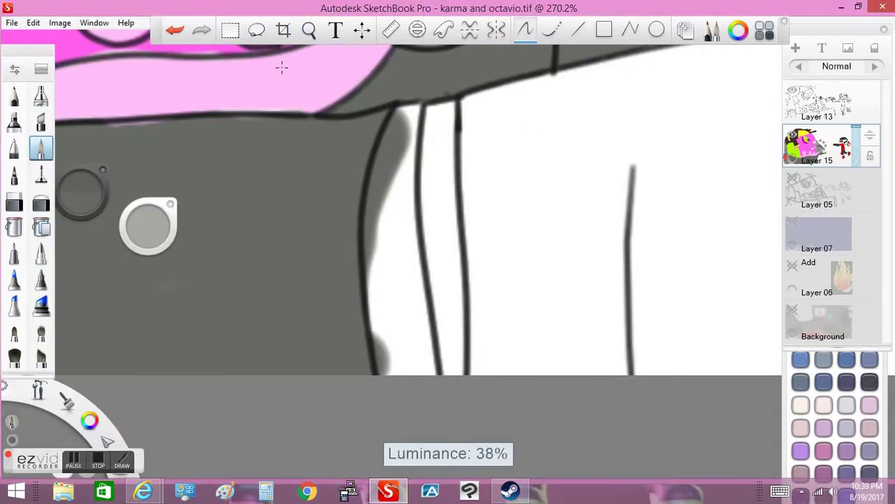
{"action": "mouse_move", "coordinate": [395, 180]}
{"action": "left_mouse_down"}
{"action": "mouse_move", "coordinate": [371, 280]}
{"action": "mouse_move", "coordinate": [381, 368]}
{"action": "mouse_move", "coordinate": [420, 353]}
{"action": "left_mouse_up"}
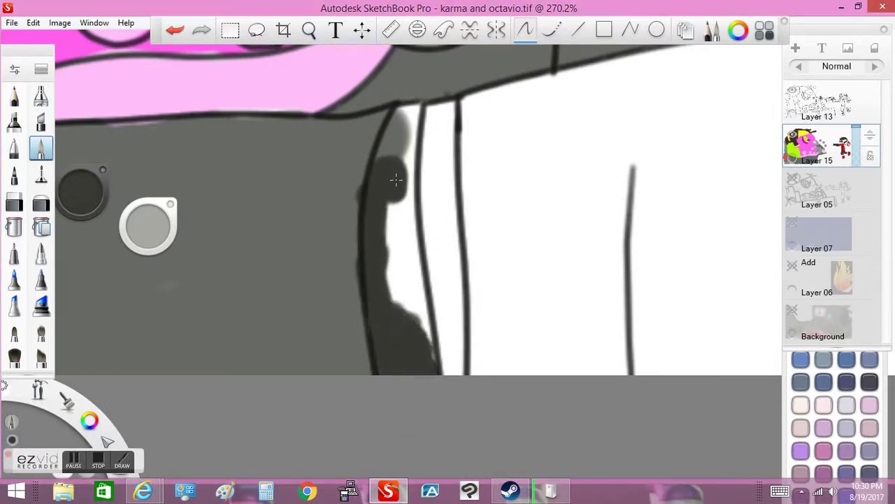
{"action": "mouse_move", "coordinate": [409, 172]}
{"action": "left_mouse_down"}
{"action": "mouse_move", "coordinate": [404, 110]}
{"action": "mouse_move", "coordinate": [410, 154]}
{"action": "mouse_move", "coordinate": [387, 205]}
{"action": "mouse_move", "coordinate": [462, 206]}
{"action": "mouse_move", "coordinate": [385, 259]}
{"action": "left_mouse_up"}
{"action": "key", "text": "space"}
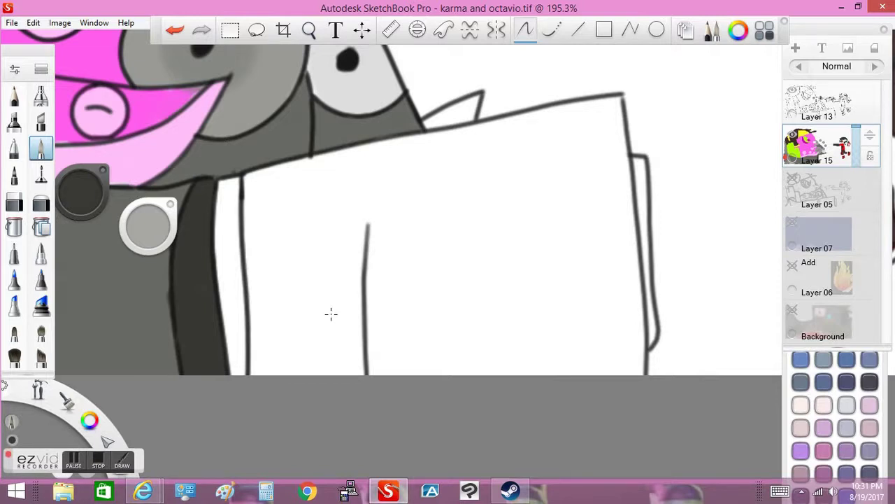
Step: Undo the last red mark, set the colour to dark yellow and switch to the Flood Fill tool
{"action": "left_click", "coordinate": [82, 190]}
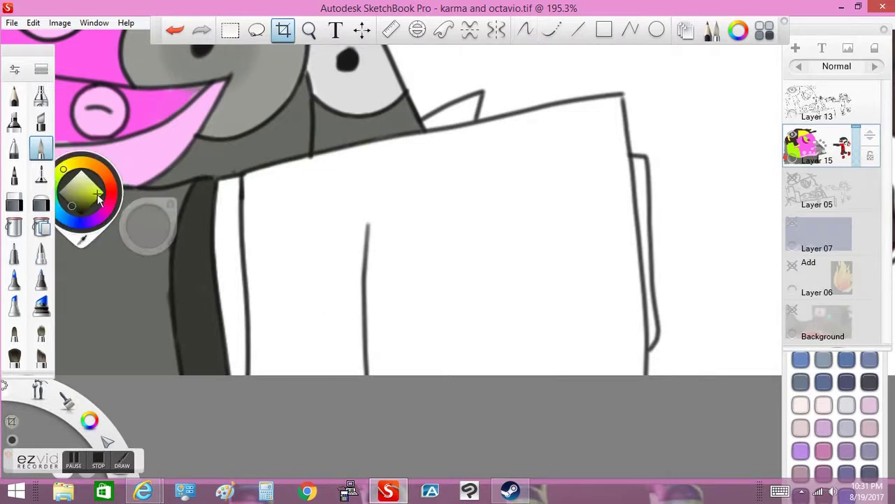
{"action": "left_click", "coordinate": [72, 168]}
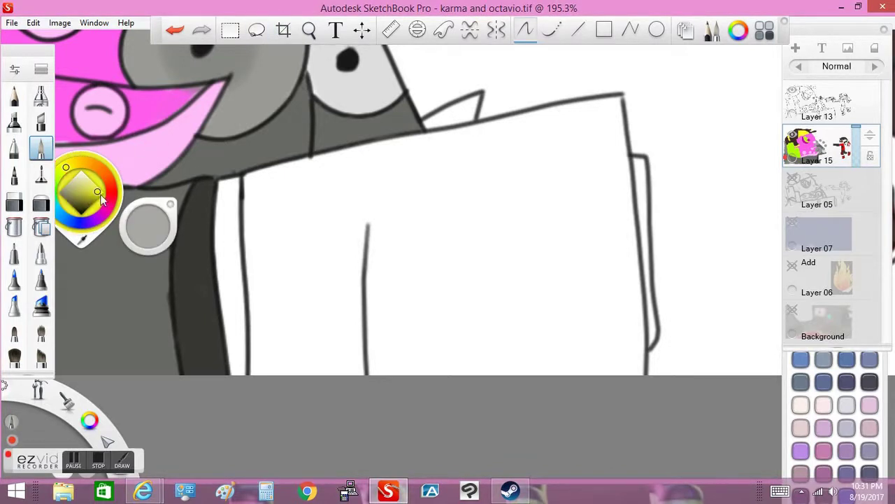
{"action": "left_click", "coordinate": [175, 30]}
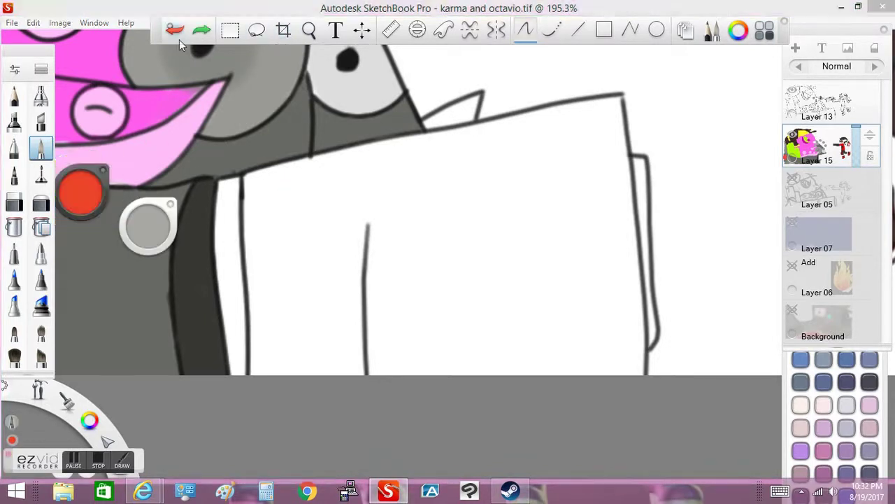
{"action": "left_click", "coordinate": [75, 174]}
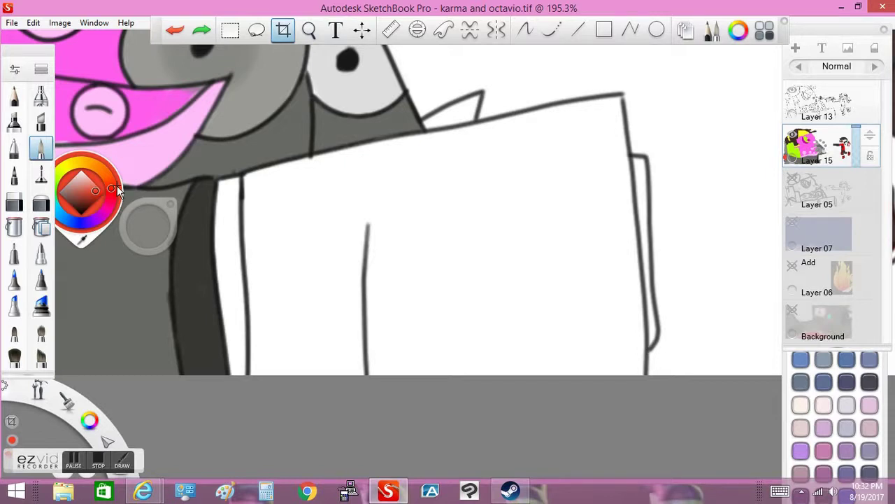
{"action": "left_click", "coordinate": [91, 196]}
{"action": "left_click", "coordinate": [68, 166]}
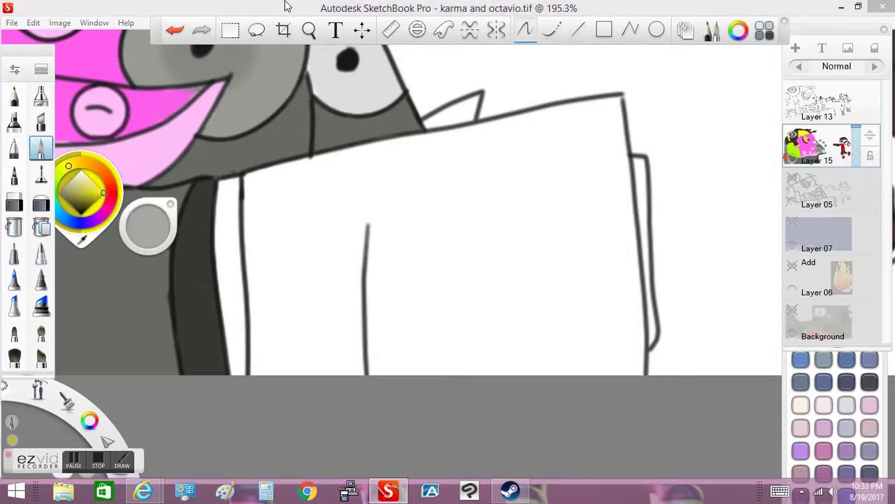
{"action": "left_click", "coordinate": [14, 226]}
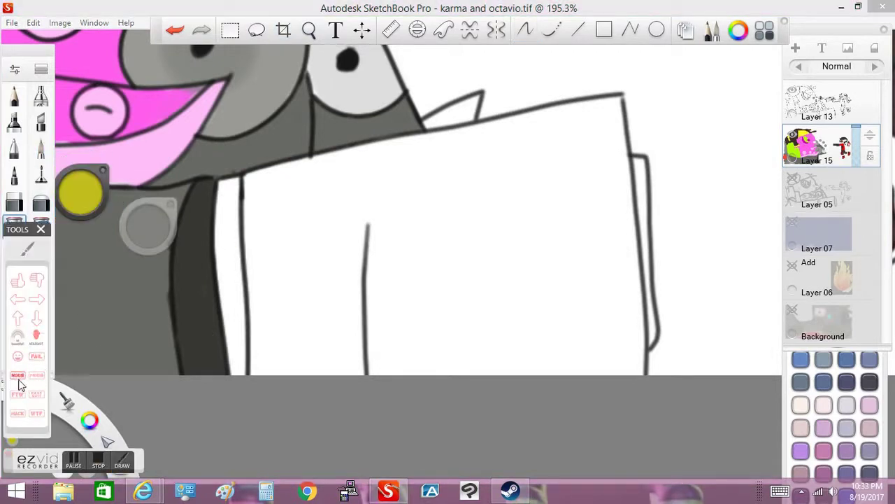
{"action": "left_click", "coordinate": [122, 465]}
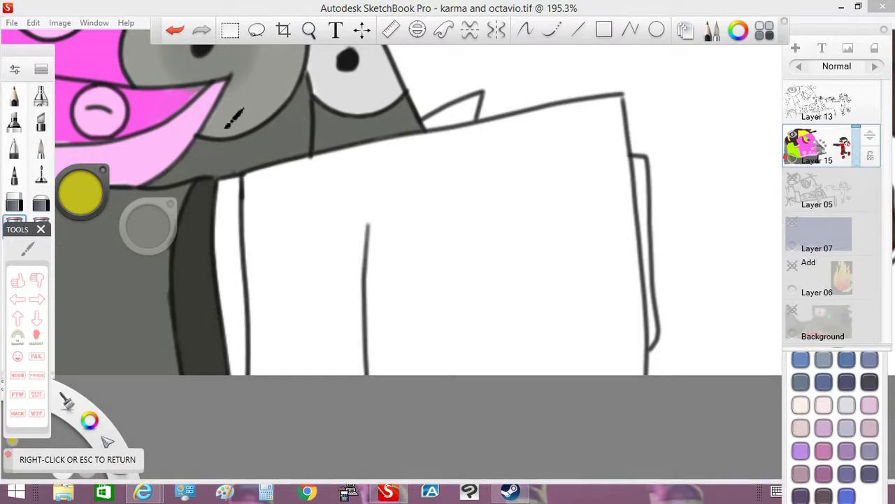
{"action": "left_click_drag", "start_coordinate": [369, 154], "coordinate": [451, 71]}
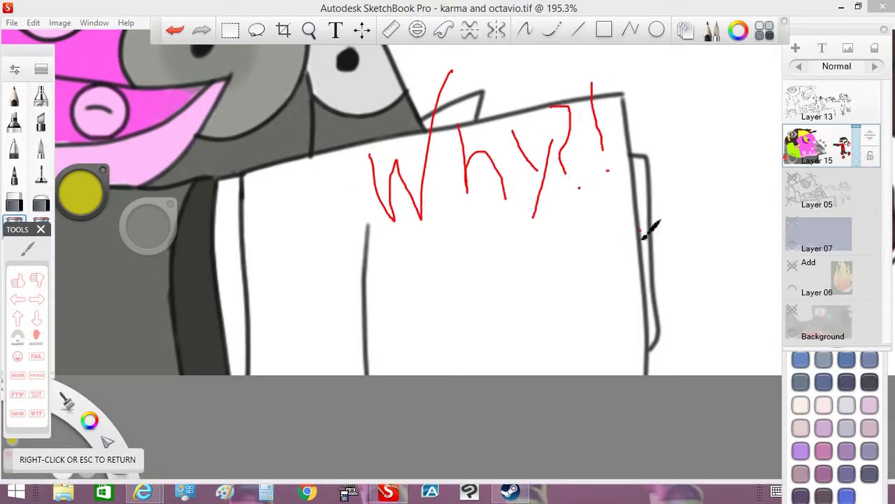
{"action": "right_click", "coordinate": [651, 228]}
Step: Set the colour to golden yellow and fill the large box in front of the machine on Layer 13
{"action": "left_click", "coordinate": [67, 171]}
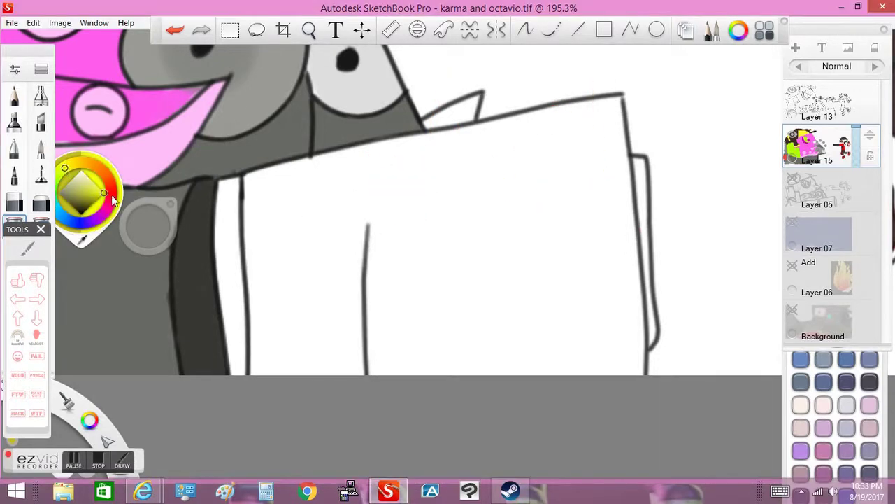
{"action": "left_click", "coordinate": [616, 199]}
{"action": "key", "text": "ctrl+z"}
{"action": "left_click", "coordinate": [817, 102]}
{"action": "left_click", "coordinate": [615, 200]}
{"action": "left_click", "coordinate": [175, 30]}
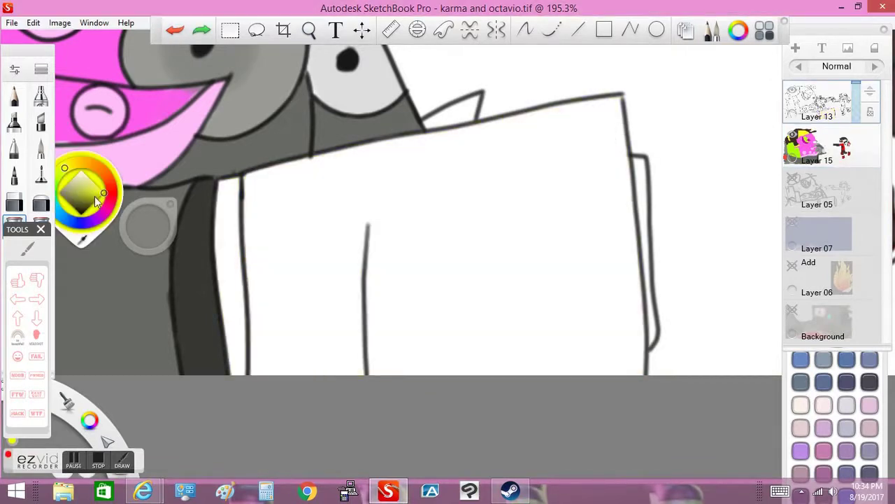
{"action": "left_click", "coordinate": [90, 195]}
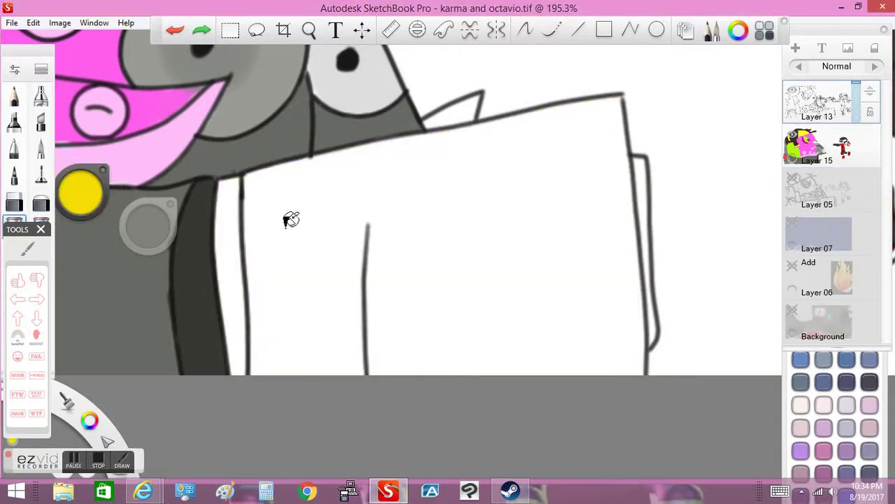
{"action": "left_click", "coordinate": [289, 215]}
Step: Set the colour to dark charcoal and fill the gun's thick front barrel and the thinner barrel behind the front sight
{"action": "left_click_drag", "start_coordinate": [310, 30], "coordinate": [516, 284]}
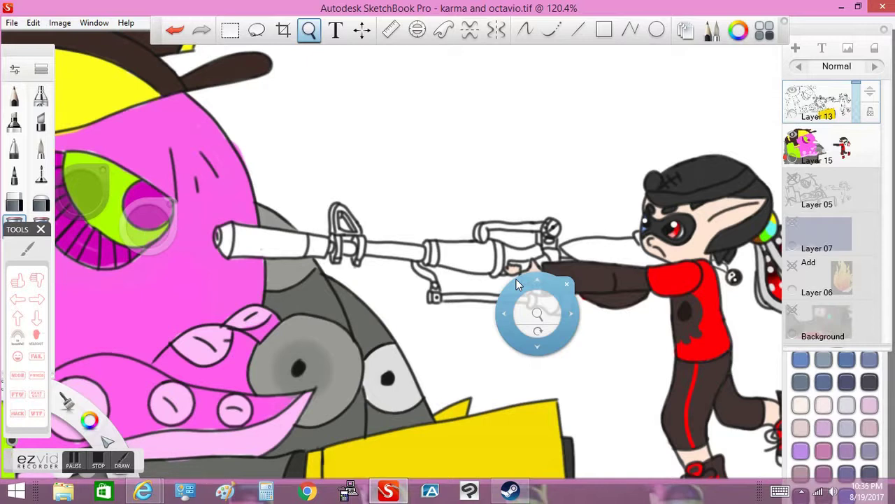
{"action": "left_click_drag", "start_coordinate": [516, 279], "coordinate": [437, 285]}
{"action": "left_click", "coordinate": [420, 280]}
{"action": "left_click_drag", "start_coordinate": [232, 231], "coordinate": [332, 231]}
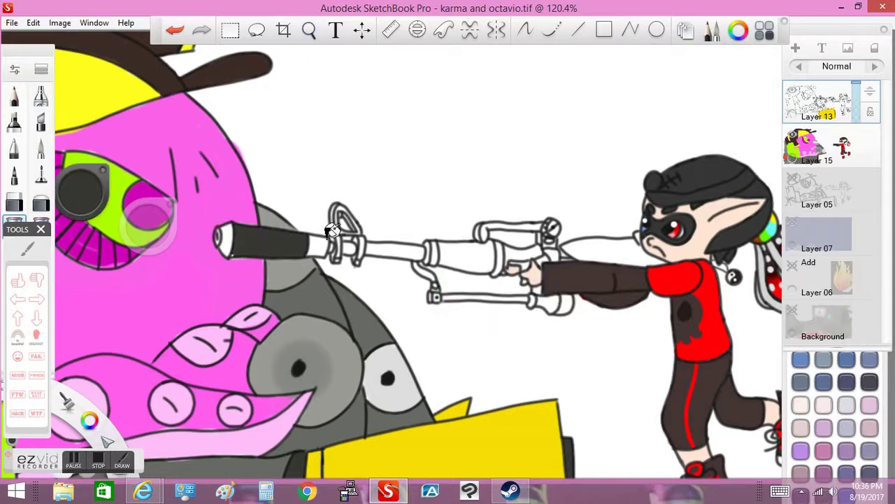
{"action": "scroll", "coordinate": [336, 238], "scroll_direction": "up", "scroll_amount": 6}
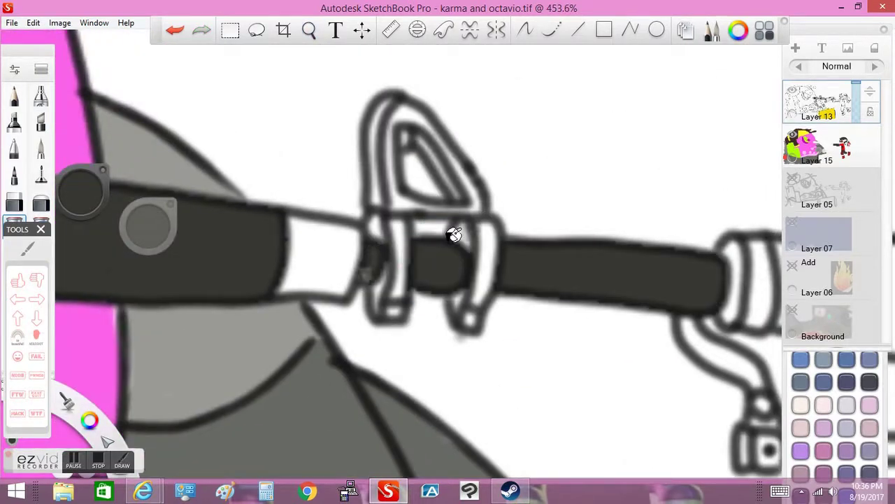
{"action": "left_click_drag", "start_coordinate": [328, 111], "coordinate": [663, 164]}
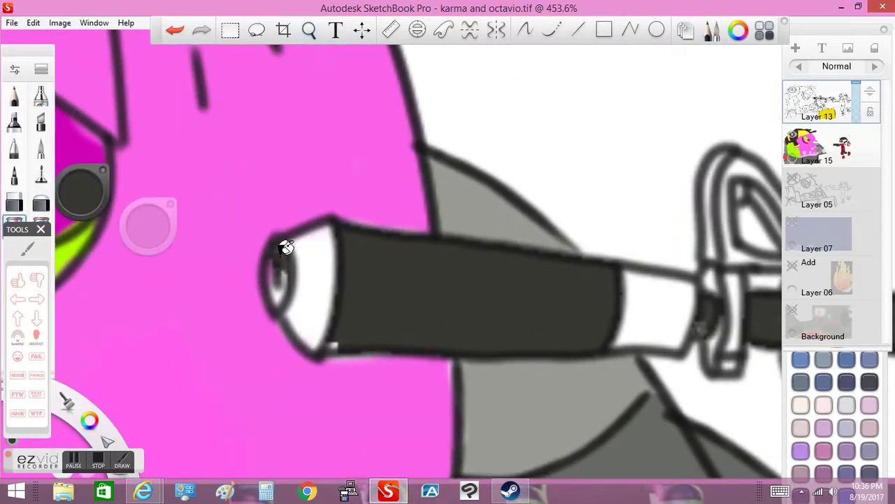
Step: Undo the stray marks around the muzzle and brush the gun's muzzle opening charcoal on Layer 15
{"action": "left_click", "coordinate": [41, 148]}
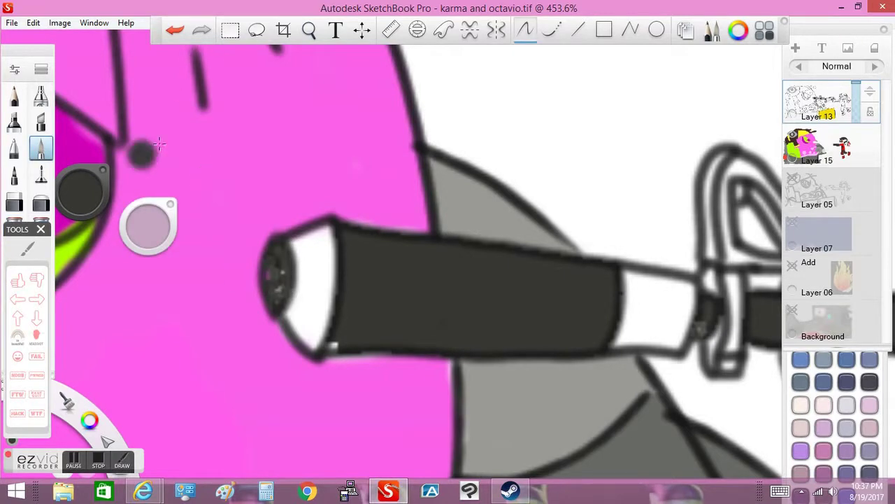
{"action": "left_click", "coordinate": [180, 26]}
{"action": "left_click_drag", "start_coordinate": [148, 226], "coordinate": [149, 231]}
{"action": "left_click_drag", "start_coordinate": [283, 241], "coordinate": [278, 290]}
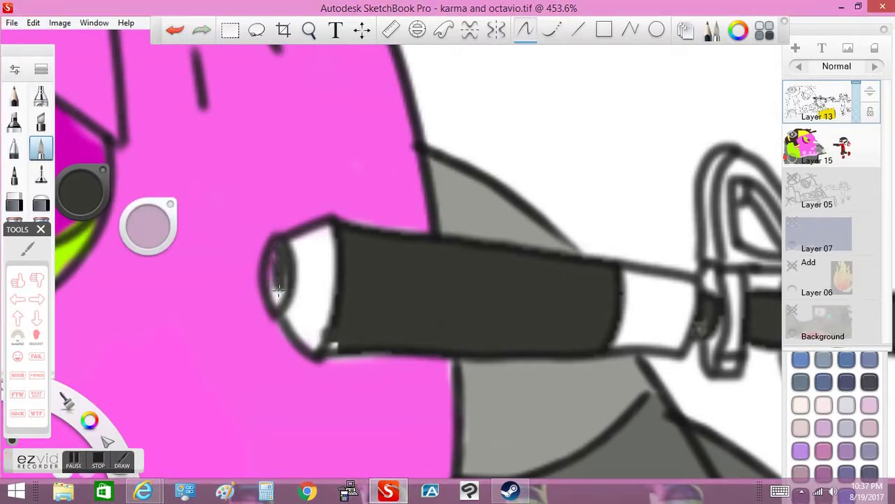
{"action": "key", "text": "ctrl+z"}
{"action": "key", "text": "ctrl+z"}
{"action": "key", "text": "space"}
{"action": "left_click_drag", "start_coordinate": [277, 301], "coordinate": [458, 266]}
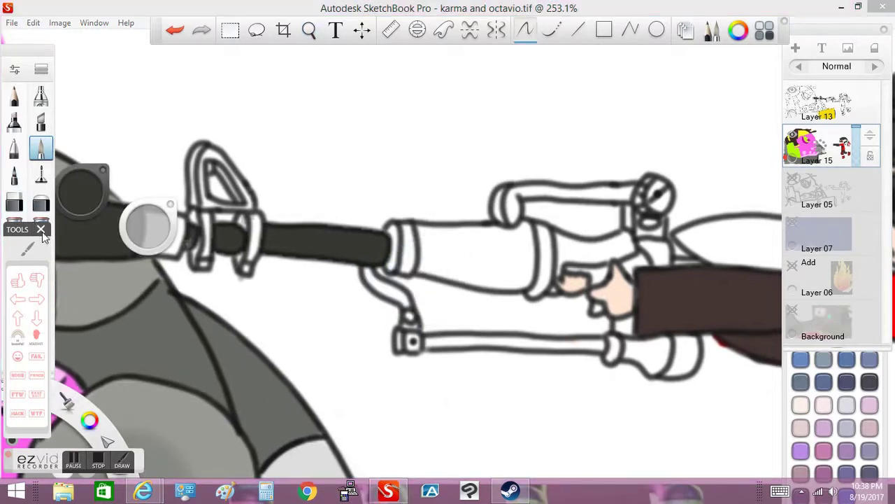
Step: On Layer 13, fill the gun's main body and the parts around the hand with charcoal, undoing the trigger fill
{"action": "left_click", "coordinate": [14, 226]}
{"action": "left_click", "coordinate": [817, 101]}
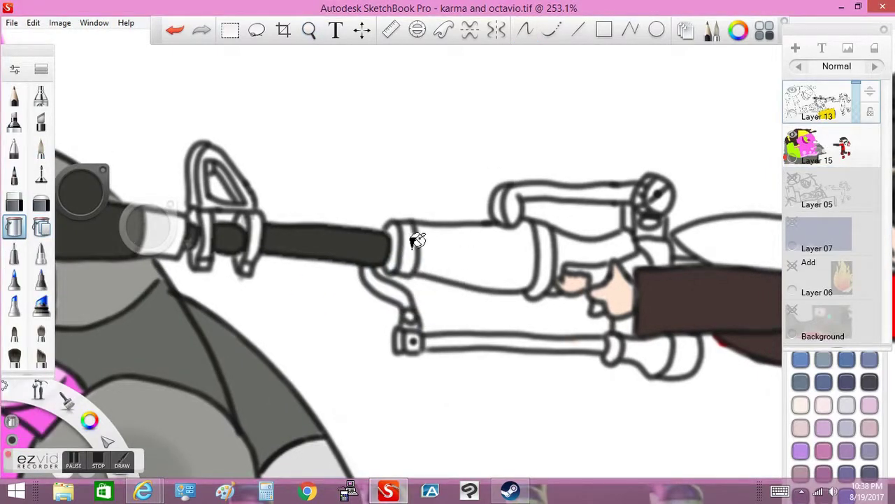
{"action": "left_click", "coordinate": [478, 242]}
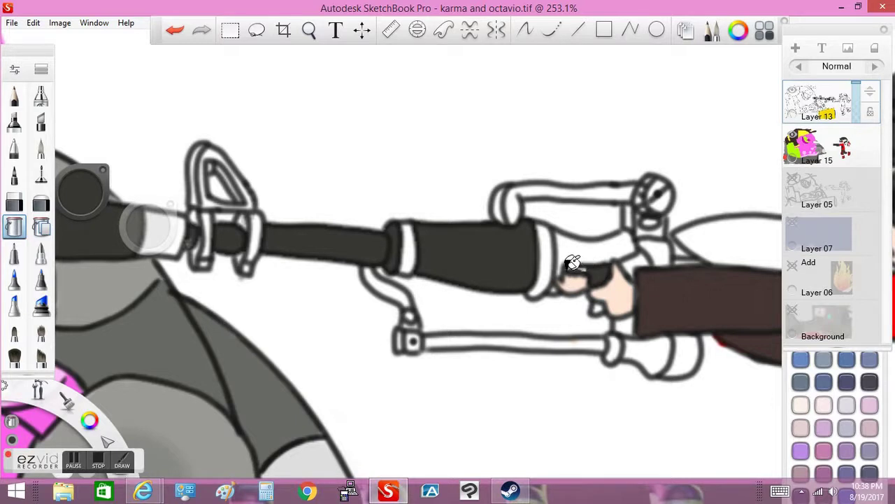
{"action": "key", "text": "space"}
{"action": "left_click_drag", "start_coordinate": [576, 260], "coordinate": [411, 210]}
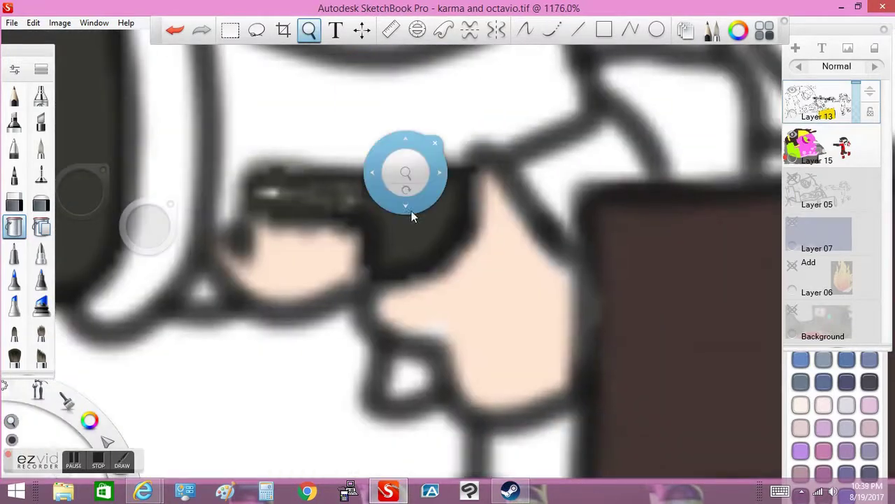
{"action": "left_click", "coordinate": [632, 171]}
{"action": "left_click", "coordinate": [402, 360]}
{"action": "left_click", "coordinate": [175, 29]}
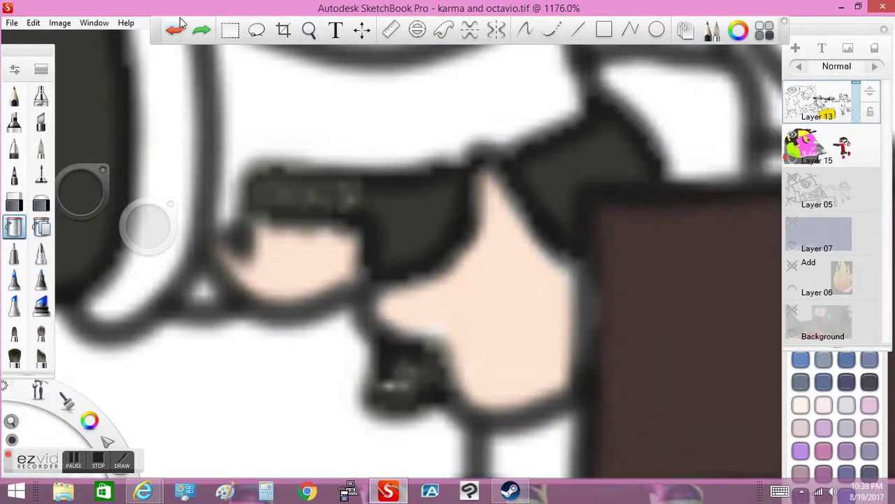
Step: Brush the small oval under the gun's gauge and the wedge above the sleeve charcoal on Layer 15
{"action": "key", "text": "space"}
{"action": "left_click_drag", "start_coordinate": [279, 171], "coordinate": [322, 143]}
{"action": "key", "text": "space"}
{"action": "left_click_drag", "start_coordinate": [499, 300], "coordinate": [522, 281]}
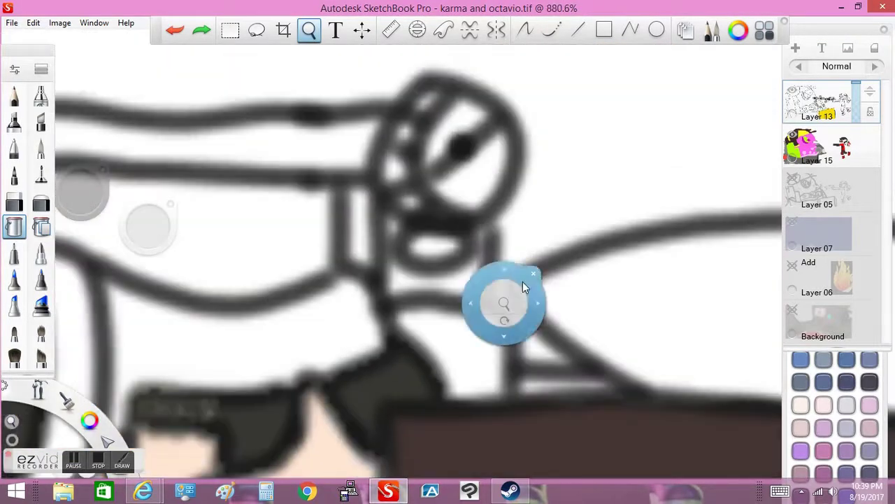
{"action": "left_click", "coordinate": [416, 235]}
{"action": "left_click", "coordinate": [175, 30]}
{"action": "left_click", "coordinate": [819, 144]}
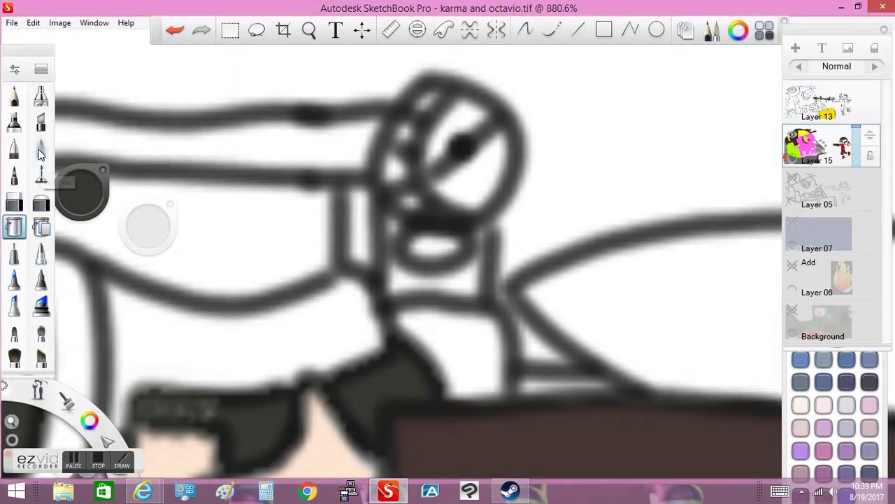
{"action": "left_click", "coordinate": [41, 148]}
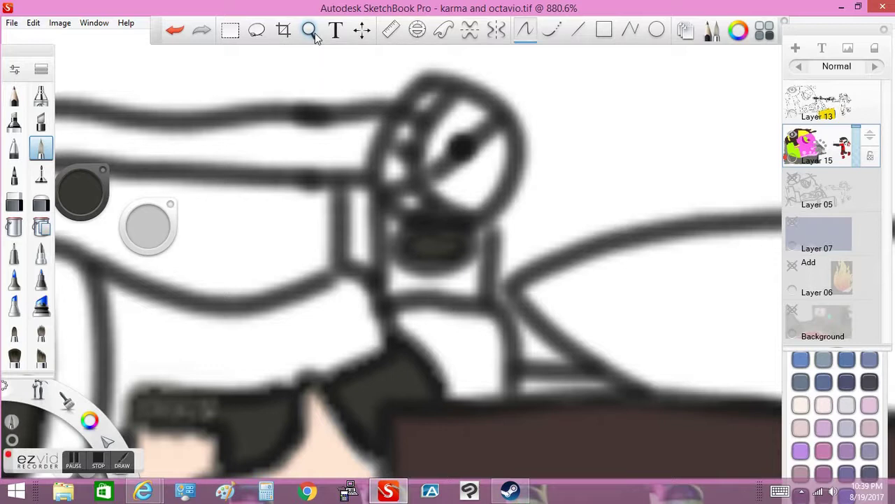
{"action": "left_click_drag", "start_coordinate": [527, 373], "coordinate": [600, 386]}
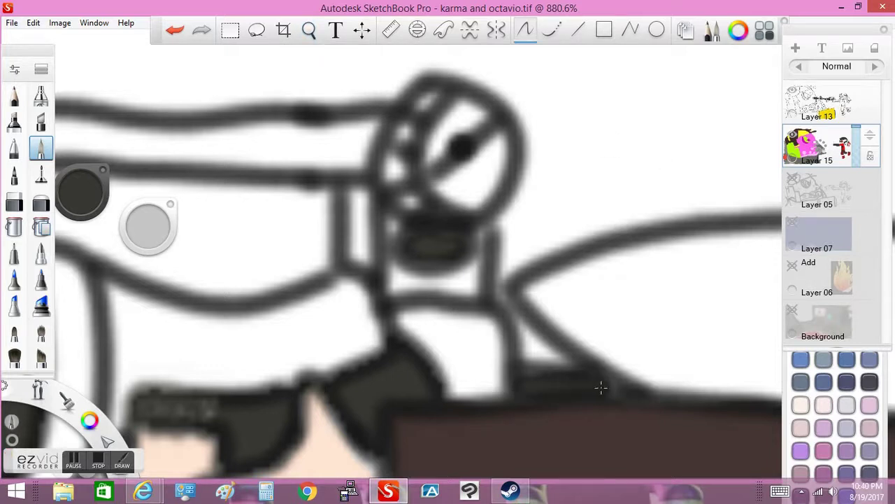
Step: Fill the gun's stock with charcoal on Layer 13
{"action": "left_click", "coordinate": [14, 226]}
{"action": "left_click", "coordinate": [819, 102]}
{"action": "left_click", "coordinate": [731, 288]}
{"action": "left_click", "coordinate": [308, 30]}
{"action": "left_click_drag", "start_coordinate": [162, 202], "coordinate": [549, 186]}
{"action": "left_click", "coordinate": [309, 29]}
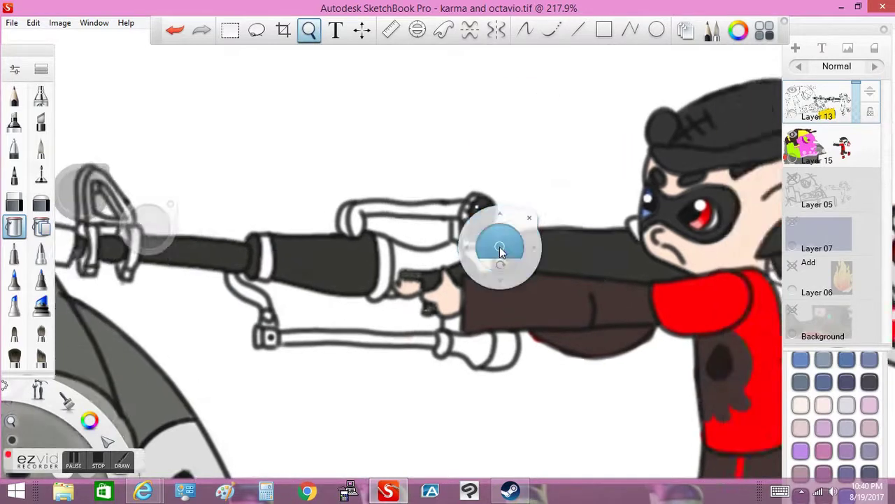
{"action": "left_click_drag", "start_coordinate": [499, 244], "coordinate": [753, 244]}
Step: Colour the rear section of the gun's lower tube charcoal and undo the last fill near the strut joint
{"action": "left_click", "coordinate": [40, 148]}
{"action": "mouse_move", "coordinate": [580, 167]}
{"action": "left_mouse_down"}
{"action": "mouse_move", "coordinate": [542, 228]}
{"action": "mouse_move", "coordinate": [543, 308]}
{"action": "mouse_move", "coordinate": [515, 200]}
{"action": "mouse_move", "coordinate": [518, 297]}
{"action": "left_mouse_up"}
{"action": "left_click", "coordinate": [309, 29]}
{"action": "left_click_drag", "start_coordinate": [361, 162], "coordinate": [455, 230]}
{"action": "key", "text": "f"}
{"action": "left_click", "coordinate": [542, 196]}
{"action": "key", "text": "space"}
{"action": "left_click_drag", "start_coordinate": [316, 112], "coordinate": [663, 266]}
{"action": "key", "text": "ctrl+z"}
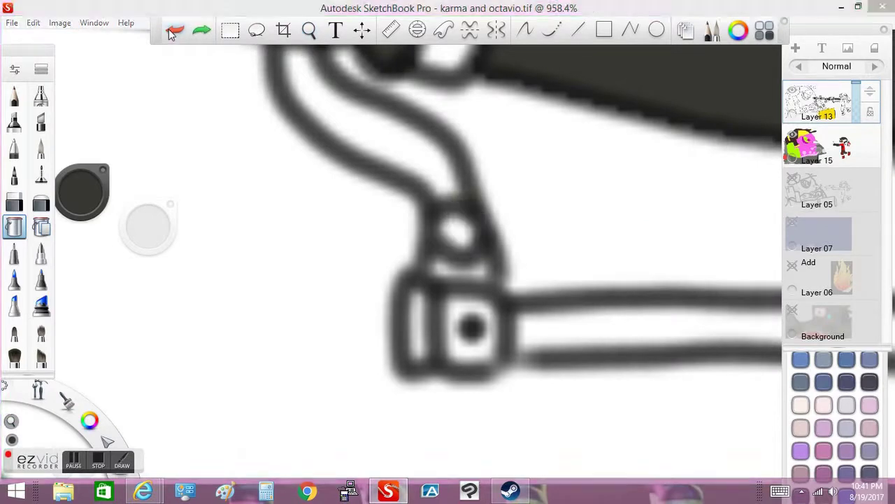
{"action": "key", "text": "b"}
{"action": "scroll", "coordinate": [449, 221], "scroll_direction": "down", "scroll_amount": 5}
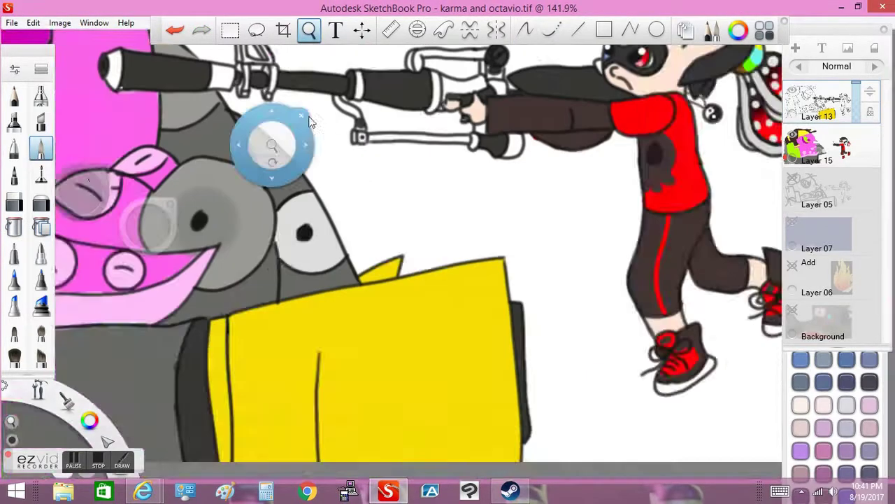
Step: Fill the gun's muzzle ring, barrel bands and upper receiver with lime green on Layer 13
{"action": "left_click_drag", "start_coordinate": [81, 189], "coordinate": [85, 124]}
{"action": "left_click", "coordinate": [14, 225]}
{"action": "left_click", "coordinate": [255, 219]}
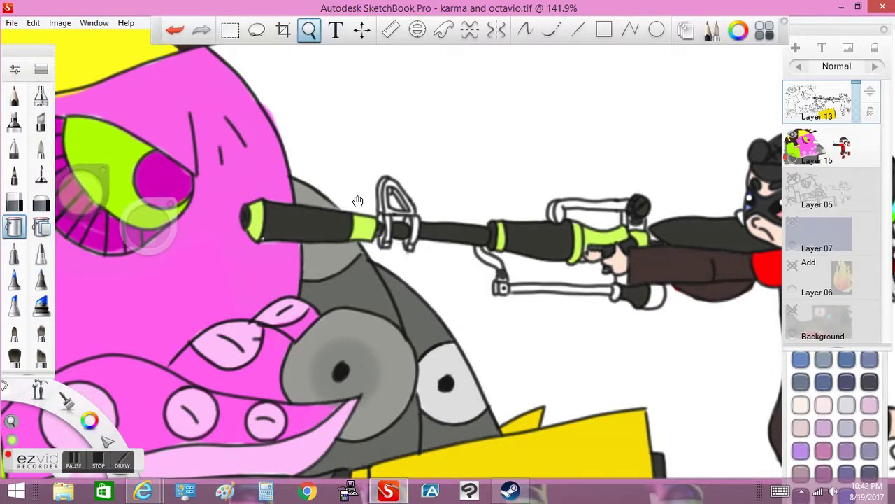
{"action": "scroll", "coordinate": [364, 203], "scroll_direction": "up", "scroll_amount": 8}
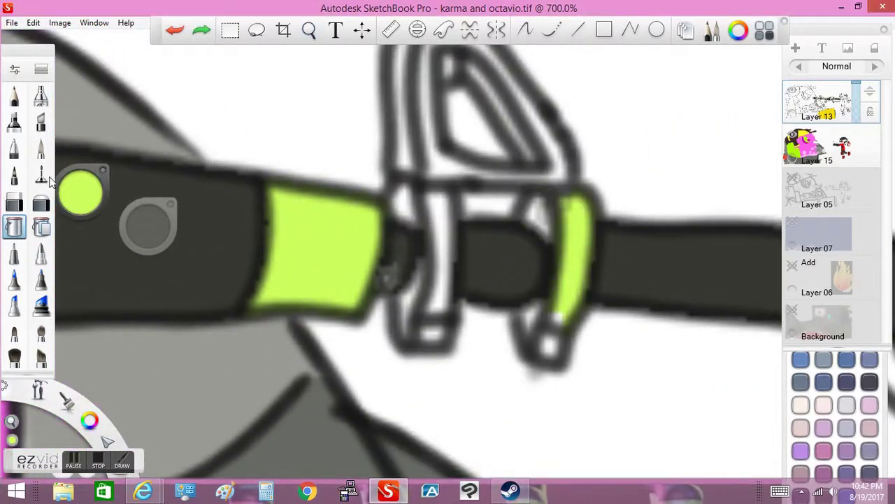
Step: Colour the gun's front sight and its clamps lime green, combining fills on Layer 13 with brushed touch-ups on Layer 15
{"action": "key", "text": "ctrl+z"}
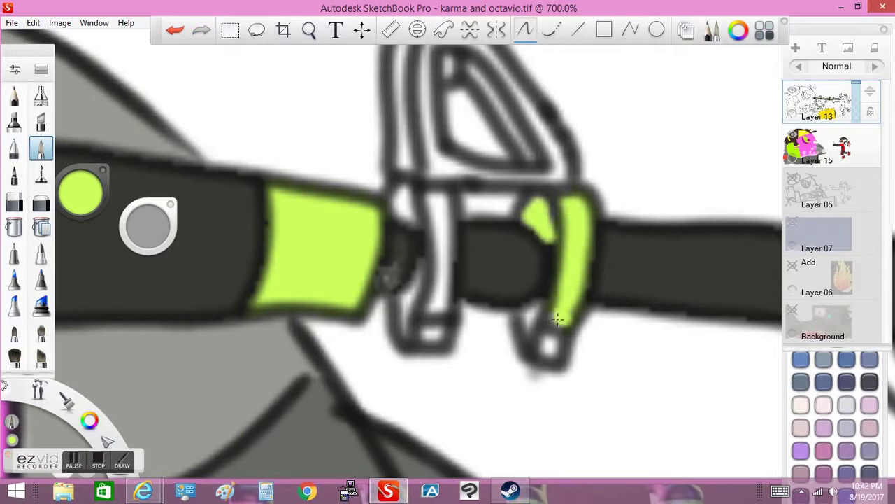
{"action": "left_click", "coordinate": [14, 226]}
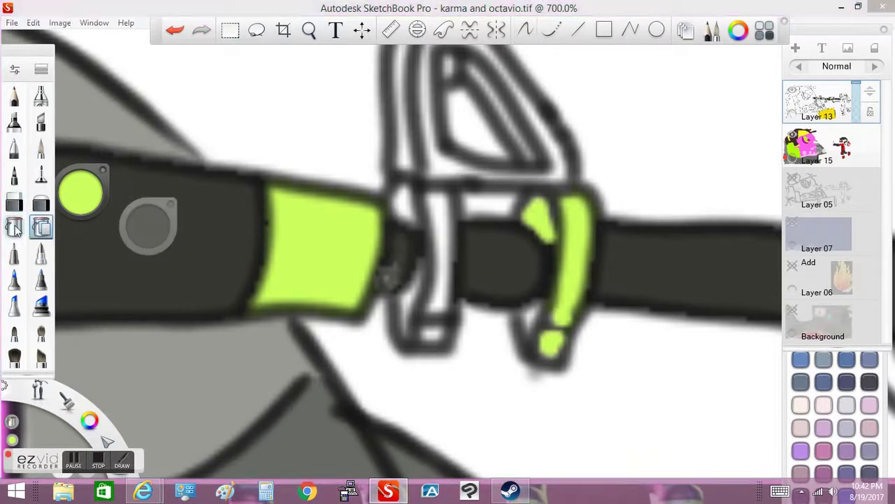
{"action": "left_click", "coordinate": [404, 203]}
{"action": "left_click", "coordinate": [455, 164]}
{"action": "left_click", "coordinate": [437, 238]}
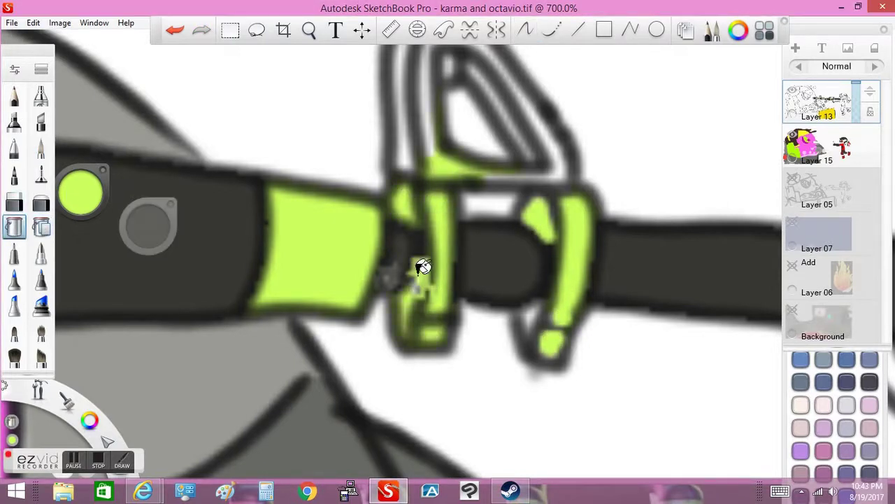
{"action": "key", "text": "ctrl+z"}
{"action": "left_click_drag", "start_coordinate": [531, 316], "coordinate": [545, 435]}
{"action": "left_click_drag", "start_coordinate": [440, 280], "coordinate": [433, 154]}
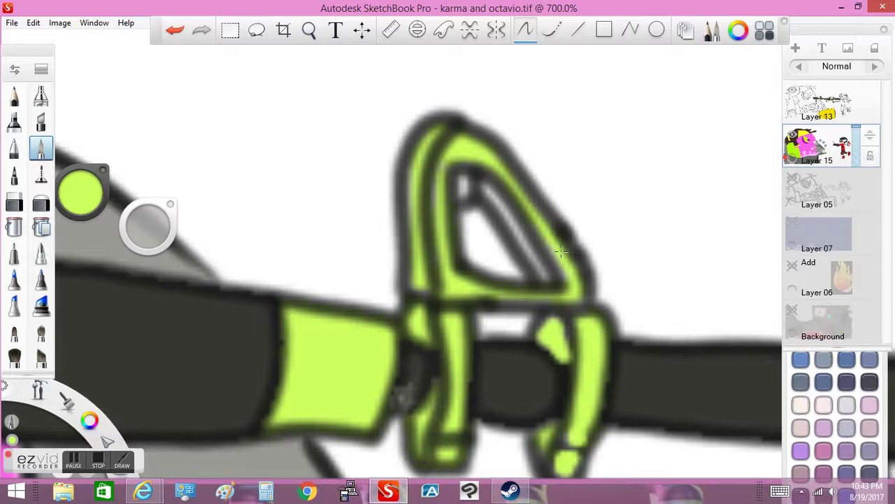
Step: Fill the gun's carrying handle, grip and rear end caps with lime green on Layer 13, and touch up the gaps on Layer 15
{"action": "scroll", "coordinate": [443, 121], "scroll_direction": "down", "scroll_amount": 10}
{"action": "scroll", "coordinate": [336, 259], "scroll_direction": "up", "scroll_amount": 6}
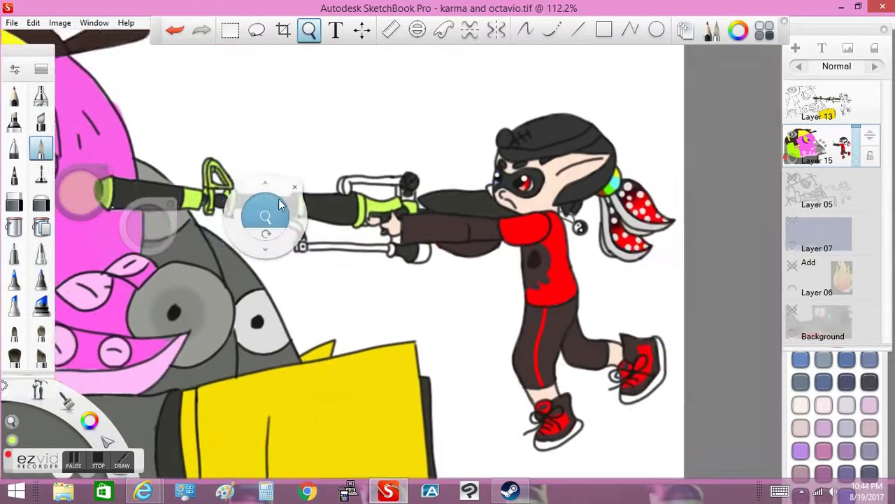
{"action": "left_click", "coordinate": [14, 226]}
{"action": "left_click", "coordinate": [537, 139]}
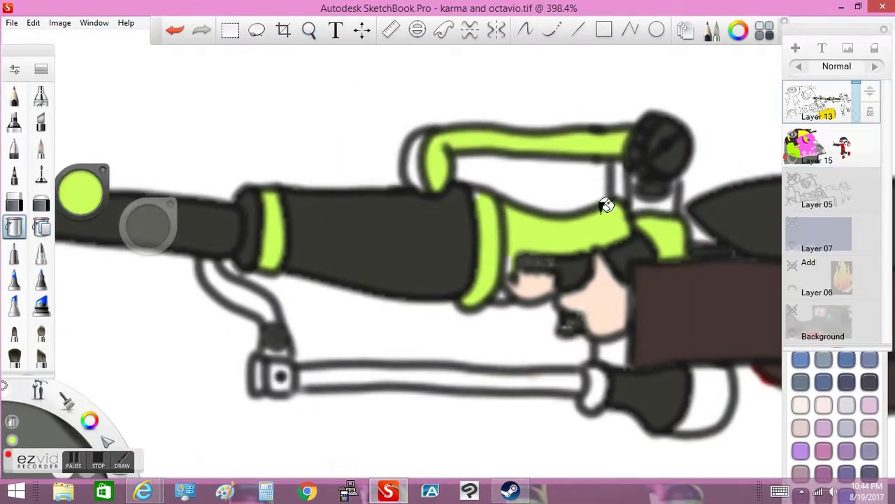
{"action": "left_click", "coordinate": [604, 371]}
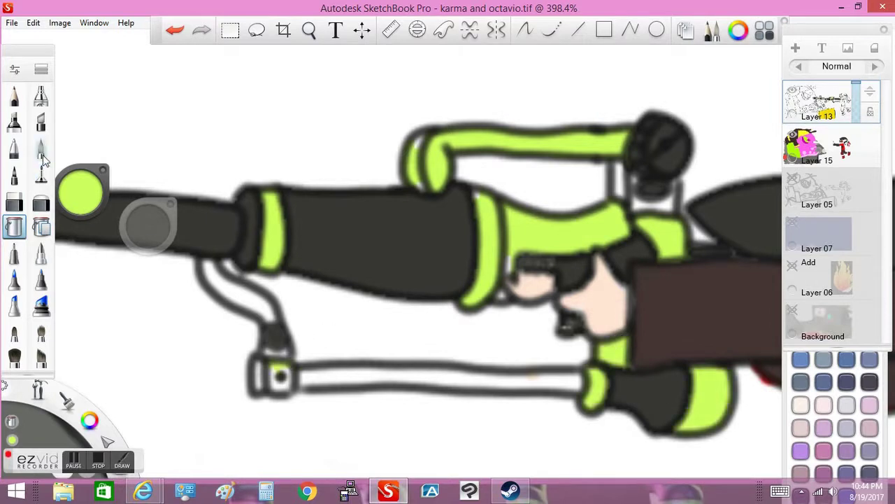
{"action": "left_click", "coordinate": [40, 148]}
{"action": "left_click", "coordinate": [818, 146]}
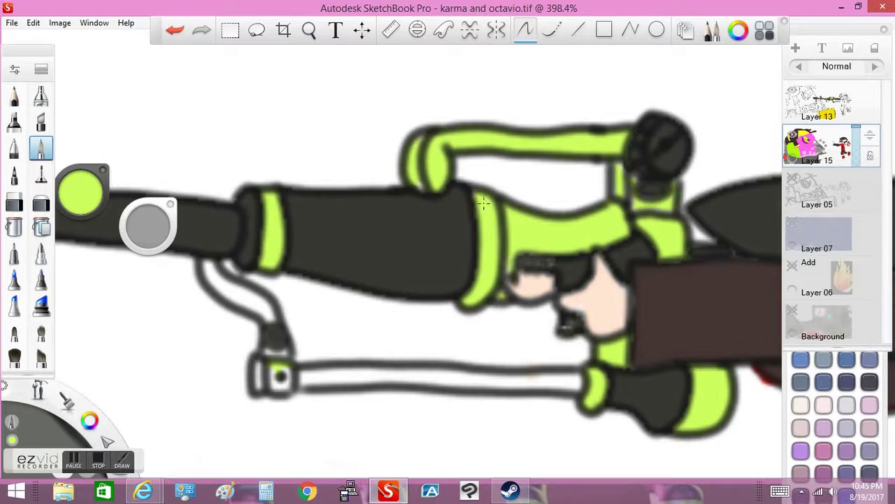
Step: Fill the gun's curved strut and long lower tube with light grey on Layer 13
{"action": "scroll", "coordinate": [260, 61], "scroll_direction": "down", "scroll_amount": 5}
{"action": "scroll", "coordinate": [420, 79], "scroll_direction": "up", "scroll_amount": 7}
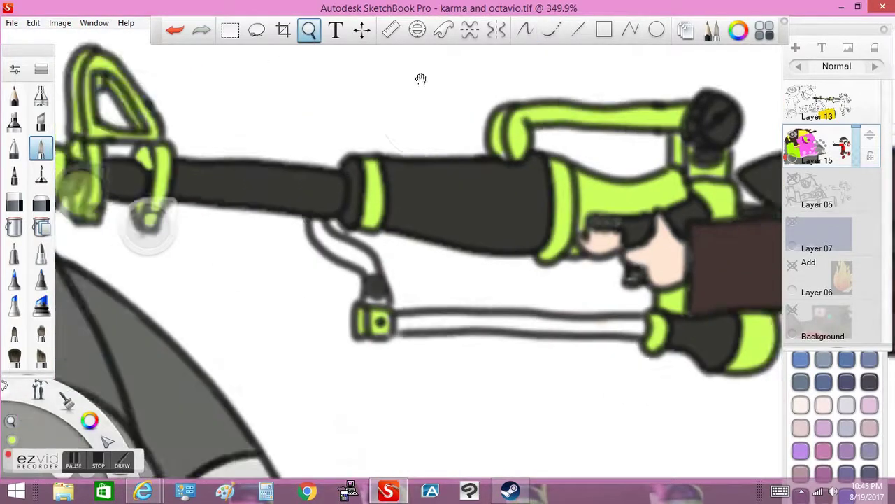
{"action": "left_click", "coordinate": [76, 180]}
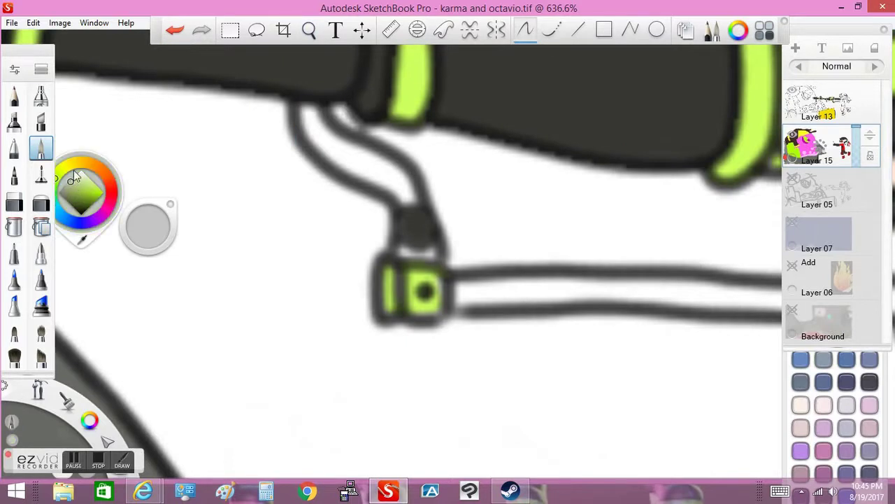
{"action": "left_click", "coordinate": [75, 180]}
{"action": "left_click", "coordinate": [818, 101]}
{"action": "left_click", "coordinate": [377, 164]}
{"action": "left_click", "coordinate": [503, 288]}
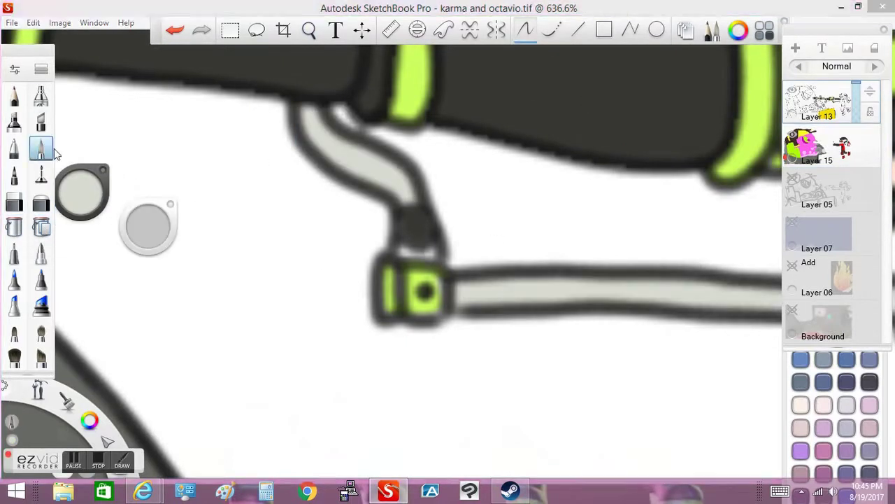
{"action": "left_click", "coordinate": [52, 150]}
Step: Duplicate Layer 15 and paint the copy's octopus and character areas solid dark navy
{"action": "scroll", "coordinate": [391, 250], "scroll_direction": "down", "scroll_amount": 10}
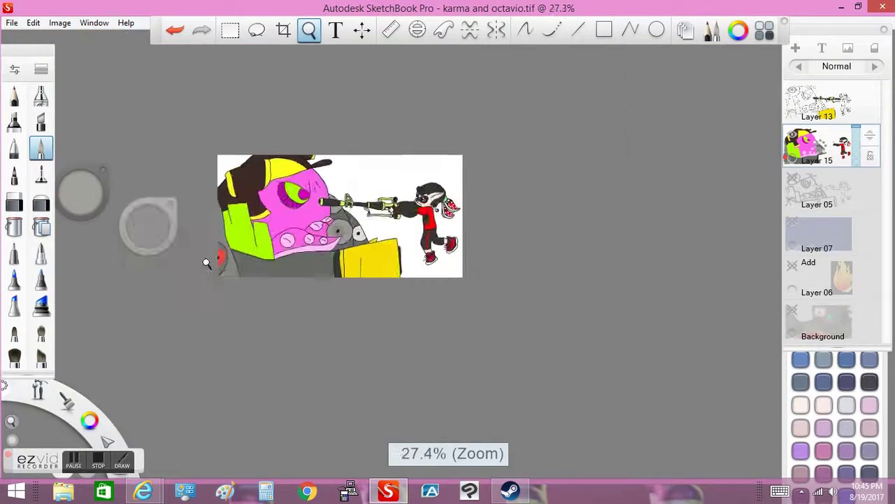
{"action": "scroll", "coordinate": [416, 380], "scroll_direction": "up", "scroll_amount": 3}
{"action": "scroll", "coordinate": [416, 380], "scroll_direction": "down", "scroll_amount": 2}
{"action": "scroll", "coordinate": [240, 276], "scroll_direction": "up", "scroll_amount": 2}
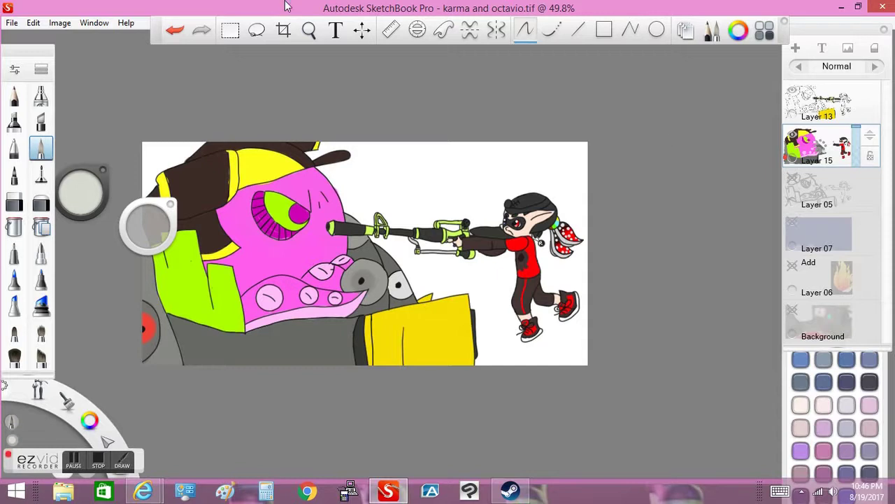
{"action": "key", "text": "ctrl+d"}
{"action": "left_click_drag", "start_coordinate": [80, 191], "coordinate": [84, 218]}
{"action": "mouse_move", "coordinate": [148, 224]}
{"action": "left_mouse_down"}
{"action": "mouse_move", "coordinate": [222, 188]}
{"action": "mouse_move", "coordinate": [296, 218]}
{"action": "mouse_move", "coordinate": [392, 293]}
{"action": "left_mouse_up"}
{"action": "mouse_move", "coordinate": [503, 210]}
{"action": "left_mouse_down"}
{"action": "mouse_move", "coordinate": [524, 210]}
{"action": "mouse_move", "coordinate": [507, 236]}
{"action": "left_mouse_up"}
{"action": "scroll", "coordinate": [431, 151], "scroll_direction": "up", "scroll_amount": 5}
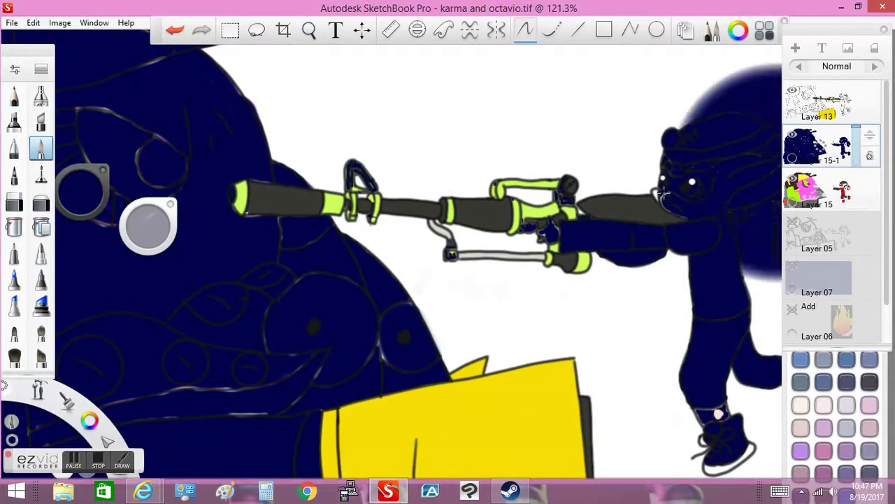
Step: Move Layer 15-1 above the line art on Layer 13 and paint navy over the gun
{"action": "left_click_drag", "start_coordinate": [878, 99], "coordinate": [874, 91]}
{"action": "left_click_drag", "start_coordinate": [147, 224], "coordinate": [146, 224]}
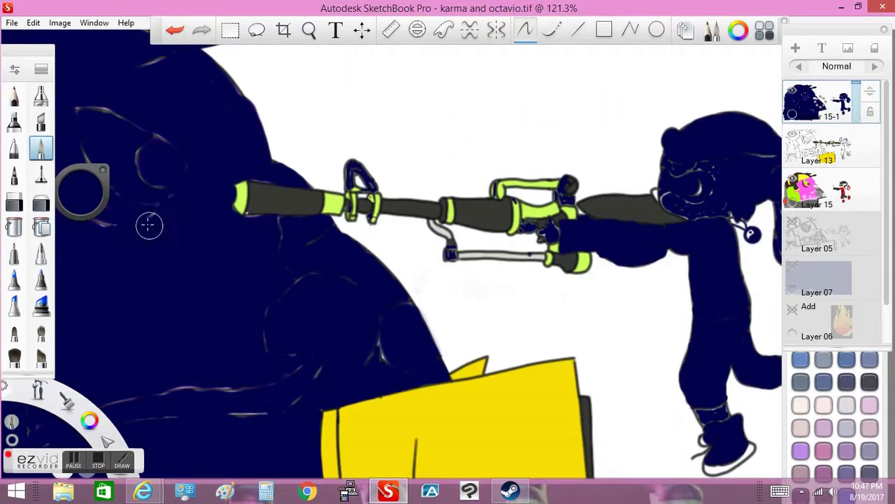
{"action": "left_click_drag", "start_coordinate": [241, 210], "coordinate": [249, 194]}
{"action": "scroll", "coordinate": [312, 204], "scroll_direction": "up", "scroll_amount": 6}
{"action": "mouse_move", "coordinate": [353, 203]}
{"action": "left_mouse_down"}
{"action": "mouse_move", "coordinate": [320, 176]}
{"action": "mouse_move", "coordinate": [436, 217]}
{"action": "mouse_move", "coordinate": [407, 205]}
{"action": "mouse_move", "coordinate": [480, 203]}
{"action": "left_mouse_up"}
{"action": "mouse_move", "coordinate": [404, 106]}
{"action": "left_mouse_down"}
{"action": "mouse_move", "coordinate": [500, 206]}
{"action": "mouse_move", "coordinate": [706, 186]}
{"action": "mouse_move", "coordinate": [668, 240]}
{"action": "mouse_move", "coordinate": [727, 371]}
{"action": "left_mouse_up"}
{"action": "key", "text": "space"}
{"action": "left_click_drag", "start_coordinate": [641, 214], "coordinate": [326, 179]}
Step: Paint navy over the yellow box and its dark edge on Layer 15-1
{"action": "scroll", "coordinate": [326, 179], "scroll_direction": "down", "scroll_amount": 3}
{"action": "mouse_move", "coordinate": [420, 252]}
{"action": "left_mouse_down"}
{"action": "mouse_move", "coordinate": [504, 209]}
{"action": "mouse_move", "coordinate": [314, 182]}
{"action": "mouse_move", "coordinate": [392, 140]}
{"action": "left_mouse_up"}
{"action": "mouse_move", "coordinate": [488, 210]}
{"action": "left_mouse_down"}
{"action": "mouse_move", "coordinate": [528, 200]}
{"action": "mouse_move", "coordinate": [539, 293]}
{"action": "mouse_move", "coordinate": [315, 276]}
{"action": "mouse_move", "coordinate": [296, 192]}
{"action": "mouse_move", "coordinate": [455, 210]}
{"action": "mouse_move", "coordinate": [550, 175]}
{"action": "mouse_move", "coordinate": [671, 203]}
{"action": "mouse_move", "coordinate": [630, 168]}
{"action": "left_mouse_up"}
{"action": "left_click", "coordinate": [309, 30]}
{"action": "left_click_drag", "start_coordinate": [392, 184], "coordinate": [208, 243]}
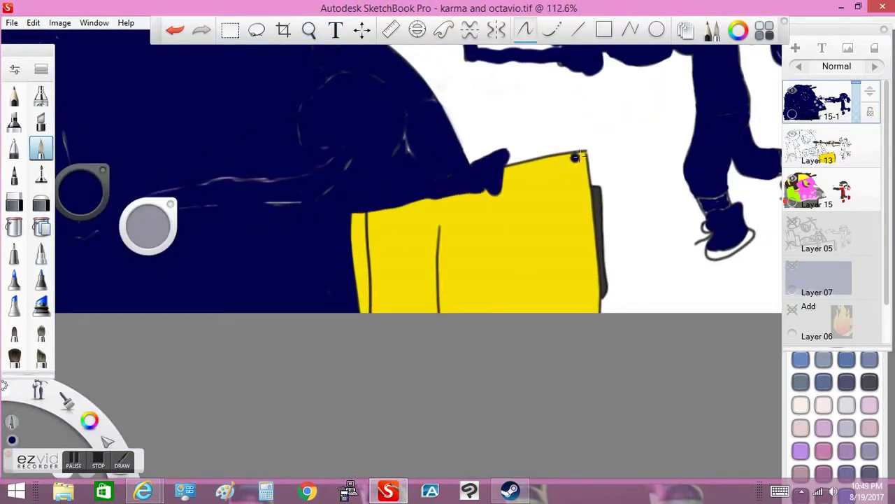
{"action": "left_click_drag", "start_coordinate": [575, 157], "coordinate": [589, 312]}
{"action": "mouse_move", "coordinate": [347, 187]}
{"action": "left_mouse_down"}
{"action": "mouse_move", "coordinate": [392, 301]}
{"action": "mouse_move", "coordinate": [581, 210]}
{"action": "mouse_move", "coordinate": [490, 293]}
{"action": "left_mouse_up"}
Step: Lower Layer 15-1's opacity and softly erase the navy over the octopus's face and the yellow box's upper part
{"action": "key", "text": "space"}
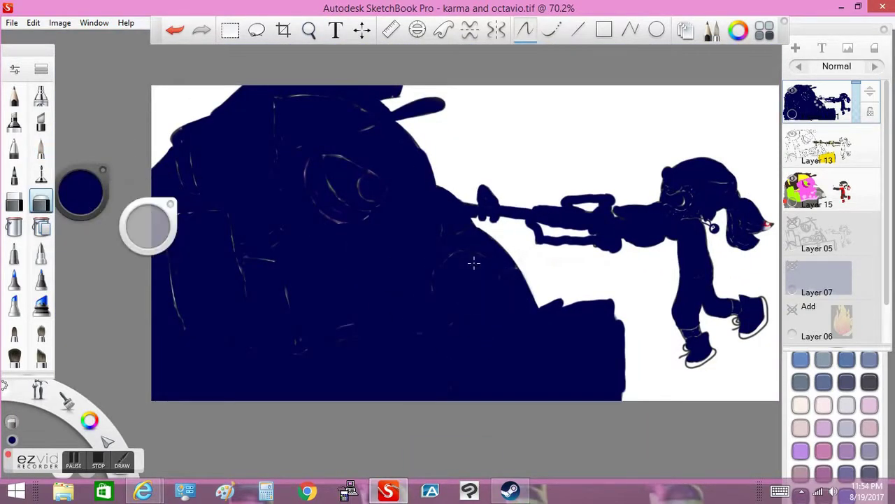
{"action": "mouse_move", "coordinate": [474, 263]}
{"action": "left_mouse_down"}
{"action": "mouse_move", "coordinate": [447, 230]}
{"action": "mouse_move", "coordinate": [579, 296]}
{"action": "mouse_move", "coordinate": [344, 196]}
{"action": "left_mouse_up"}
{"action": "mouse_move", "coordinate": [148, 224]}
{"action": "left_mouse_down"}
{"action": "mouse_move", "coordinate": [147, 214]}
{"action": "mouse_move", "coordinate": [328, 231]}
{"action": "mouse_move", "coordinate": [675, 114]}
{"action": "left_mouse_up"}
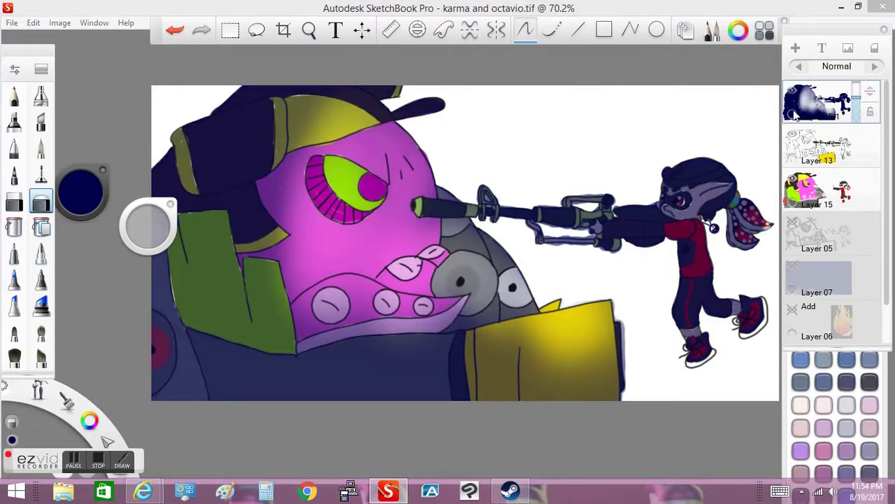
Step: Softly erase the navy shading over the green collar, red machine part, yellow box and brown hat
{"action": "mouse_move", "coordinate": [168, 231]}
{"action": "left_mouse_down"}
{"action": "mouse_move", "coordinate": [160, 222]}
{"action": "mouse_move", "coordinate": [200, 234]}
{"action": "mouse_move", "coordinate": [237, 334]}
{"action": "mouse_move", "coordinate": [287, 280]}
{"action": "mouse_move", "coordinate": [300, 350]}
{"action": "left_mouse_up"}
{"action": "mouse_move", "coordinate": [155, 258]}
{"action": "left_mouse_down"}
{"action": "mouse_move", "coordinate": [175, 392]}
{"action": "mouse_move", "coordinate": [189, 364]}
{"action": "left_mouse_up"}
{"action": "left_click_drag", "start_coordinate": [580, 309], "coordinate": [589, 313]}
{"action": "mouse_move", "coordinate": [277, 116]}
{"action": "left_mouse_down"}
{"action": "mouse_move", "coordinate": [259, 119]}
{"action": "mouse_move", "coordinate": [247, 198]}
{"action": "left_mouse_up"}
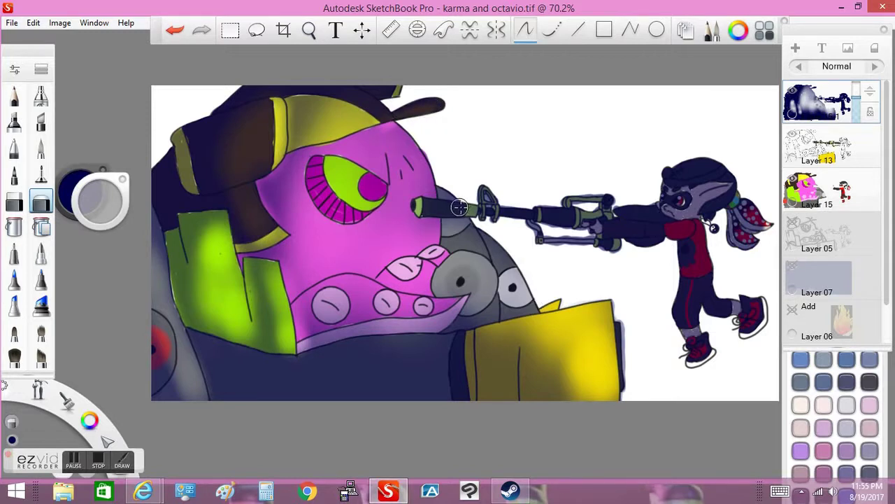
Step: Erase highlights with a smaller soft eraser on the gun's lime parts and the character's arms, face and shirt
{"action": "key", "text": "bracketleft"}
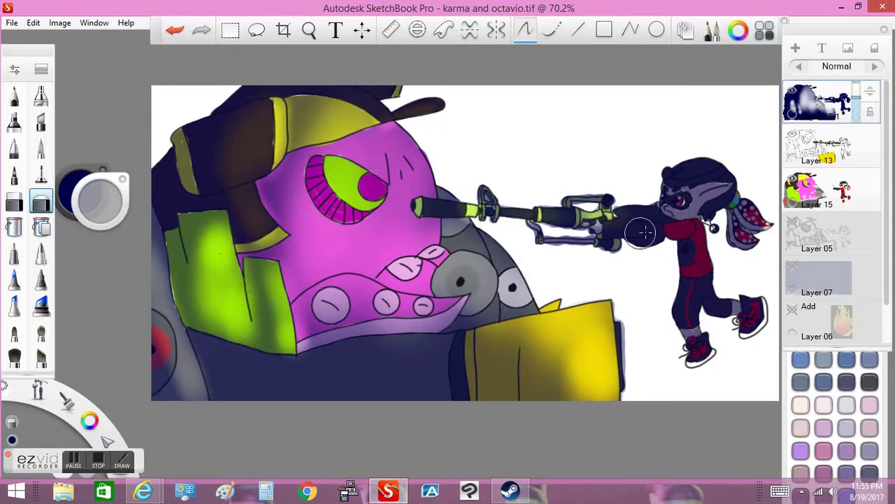
{"action": "scroll", "coordinate": [661, 231], "scroll_direction": "up", "scroll_amount": 4}
{"action": "key", "text": "bracketleft"}
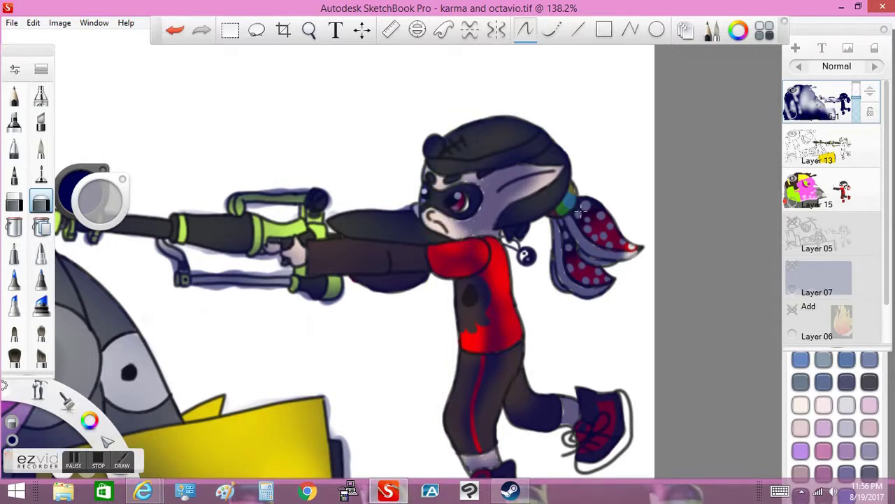
Step: Erase the navy shading on the character's spotted hair tips and shoes and along the gun for highlights
{"action": "key", "text": "space"}
{"action": "left_click_drag", "start_coordinate": [579, 212], "coordinate": [526, 242]}
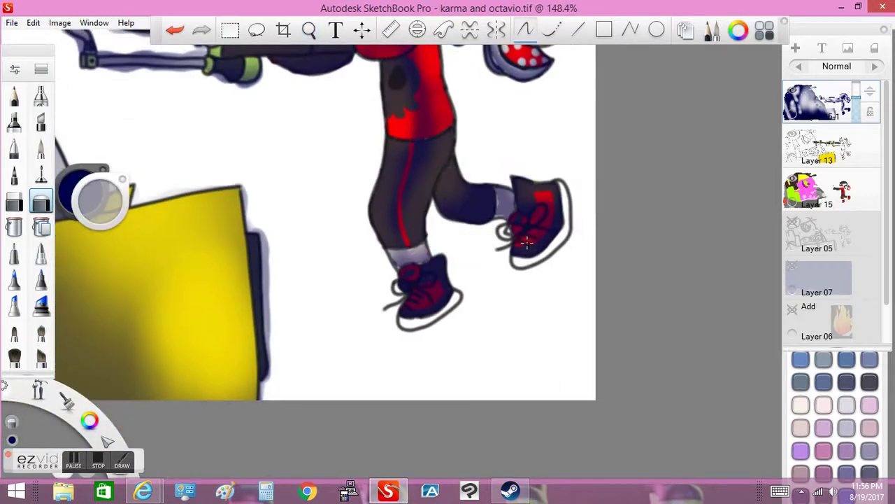
{"action": "key", "text": "space"}
{"action": "left_click_drag", "start_coordinate": [326, 236], "coordinate": [447, 225]}
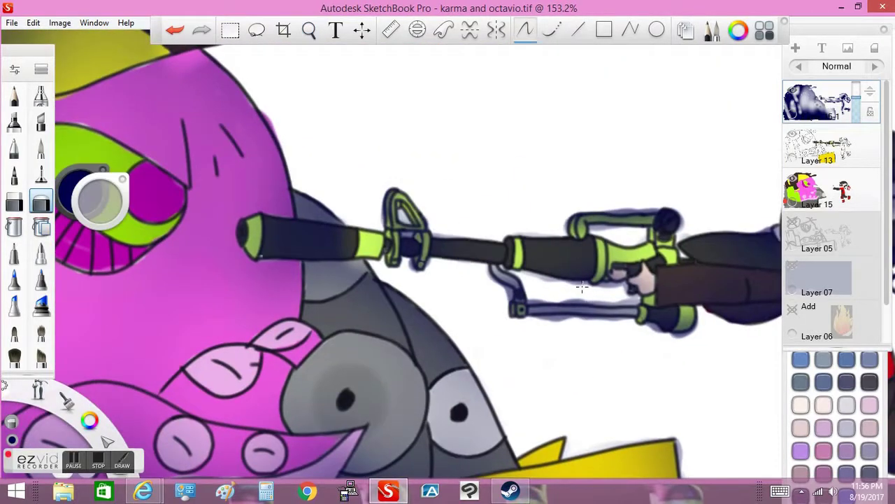
{"action": "key", "text": "space"}
{"action": "left_click_drag", "start_coordinate": [450, 320], "coordinate": [605, 245]}
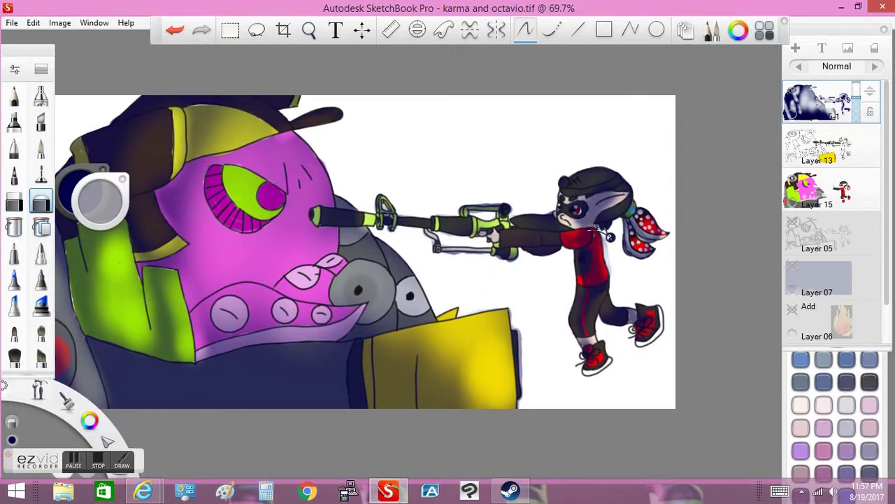
Step: Erase highlights on the character's yin-yang pendant and red eye, and undo the last stroke
{"action": "key", "text": "space"}
{"action": "mouse_move", "coordinate": [607, 268]}
{"action": "left_mouse_down"}
{"action": "mouse_move", "coordinate": [412, 297]}
{"action": "mouse_move", "coordinate": [541, 256]}
{"action": "left_mouse_up"}
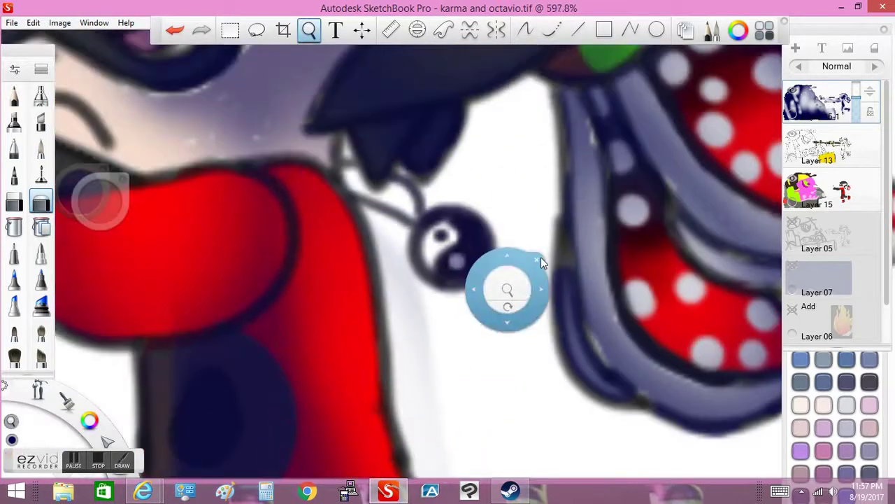
{"action": "left_click", "coordinate": [448, 239]}
{"action": "left_click", "coordinate": [40, 203]}
{"action": "mouse_move", "coordinate": [102, 190]}
{"action": "left_mouse_down"}
{"action": "mouse_move", "coordinate": [201, 186]}
{"action": "mouse_move", "coordinate": [207, 200]}
{"action": "mouse_move", "coordinate": [188, 204]}
{"action": "mouse_move", "coordinate": [207, 200]}
{"action": "left_mouse_up"}
{"action": "mouse_move", "coordinate": [391, 217]}
{"action": "left_mouse_down"}
{"action": "mouse_move", "coordinate": [452, 195]}
{"action": "mouse_move", "coordinate": [489, 273]}
{"action": "left_mouse_up"}
{"action": "key", "text": "space"}
{"action": "left_click_drag", "start_coordinate": [392, 294], "coordinate": [364, 261]}
{"action": "key", "text": "ctrl+z"}
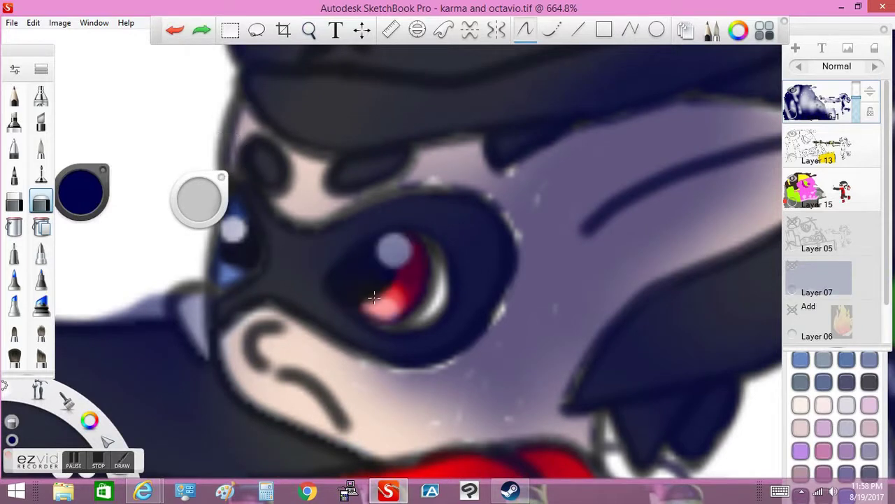
Step: Softly erase the navy shading over the green part of the octopus's eye
{"action": "mouse_move", "coordinate": [230, 238]}
{"action": "left_mouse_down"}
{"action": "mouse_move", "coordinate": [224, 266]}
{"action": "mouse_move", "coordinate": [266, 182]}
{"action": "mouse_move", "coordinate": [416, 196]}
{"action": "mouse_move", "coordinate": [392, 181]}
{"action": "left_mouse_up"}
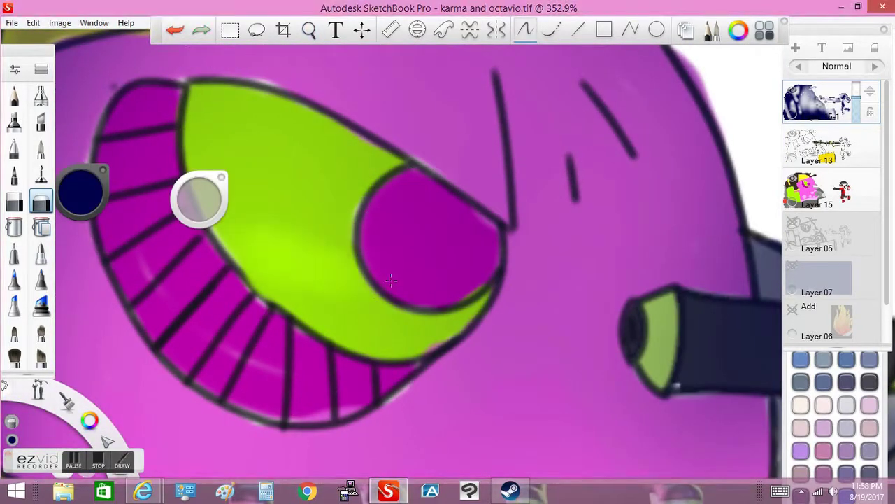
{"action": "left_click_drag", "start_coordinate": [279, 259], "coordinate": [391, 281]}
{"action": "mouse_move", "coordinate": [238, 273]}
{"action": "left_mouse_down"}
{"action": "mouse_move", "coordinate": [332, 252]}
{"action": "mouse_move", "coordinate": [364, 230]}
{"action": "mouse_move", "coordinate": [358, 246]}
{"action": "left_mouse_up"}
{"action": "left_click", "coordinate": [308, 29]}
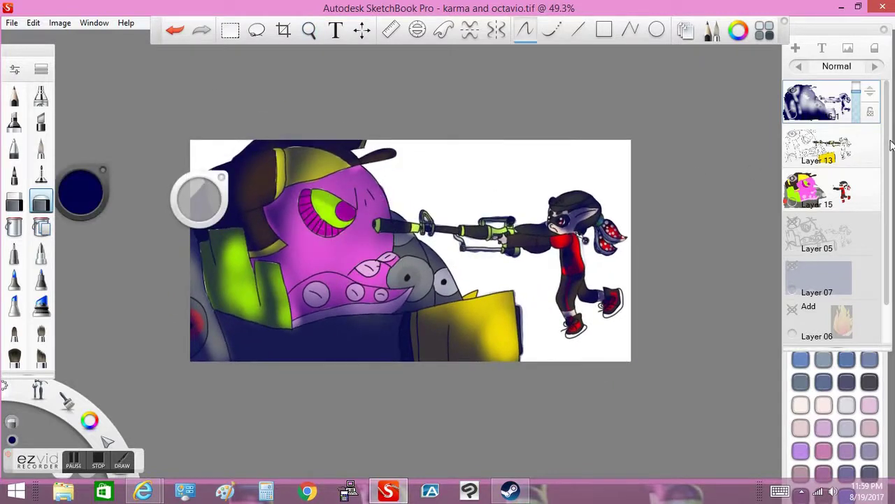
Step: Show Layer 07, Layer 06 and Background, and erase Layer 07's navy over the flame and the green rail
{"action": "scroll", "coordinate": [819, 209], "scroll_direction": "down", "scroll_amount": 1}
{"action": "left_click", "coordinate": [795, 223]}
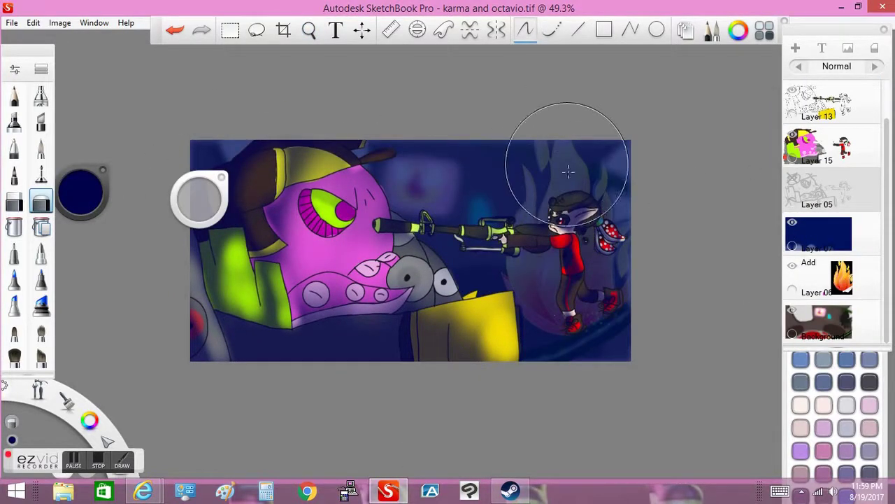
{"action": "mouse_move", "coordinate": [449, 160]}
{"action": "left_mouse_down"}
{"action": "mouse_move", "coordinate": [427, 182]}
{"action": "mouse_move", "coordinate": [569, 150]}
{"action": "mouse_move", "coordinate": [589, 330]}
{"action": "mouse_move", "coordinate": [483, 129]}
{"action": "left_mouse_up"}
{"action": "key", "text": "space"}
{"action": "left_click_drag", "start_coordinate": [200, 199], "coordinate": [209, 199]}
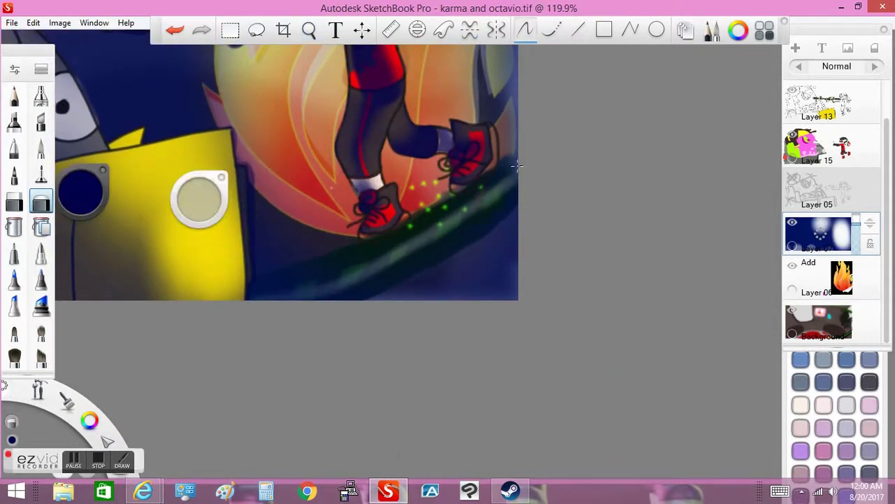
Step: Softly erase Layer 07's navy along the upper background and the flame's top, and undo the last stroke
{"action": "left_click", "coordinate": [309, 30]}
{"action": "left_click_drag", "start_coordinate": [440, 261], "coordinate": [420, 261]}
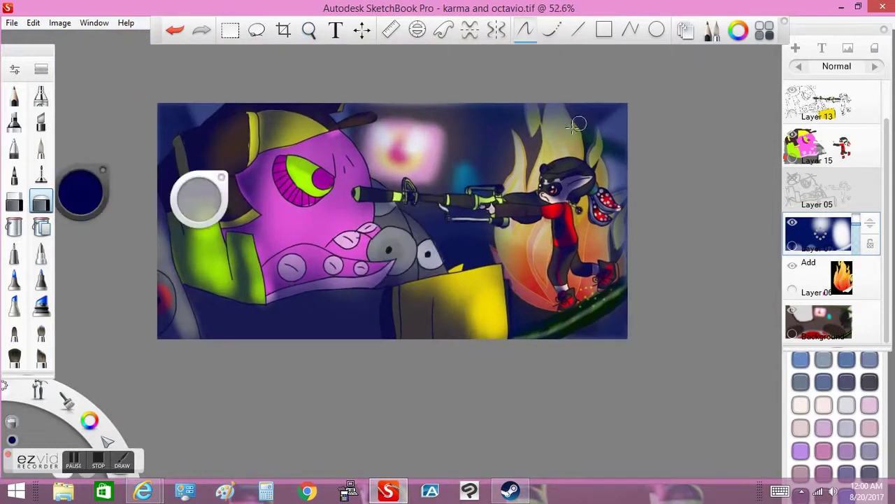
{"action": "left_click_drag", "start_coordinate": [447, 118], "coordinate": [581, 125]}
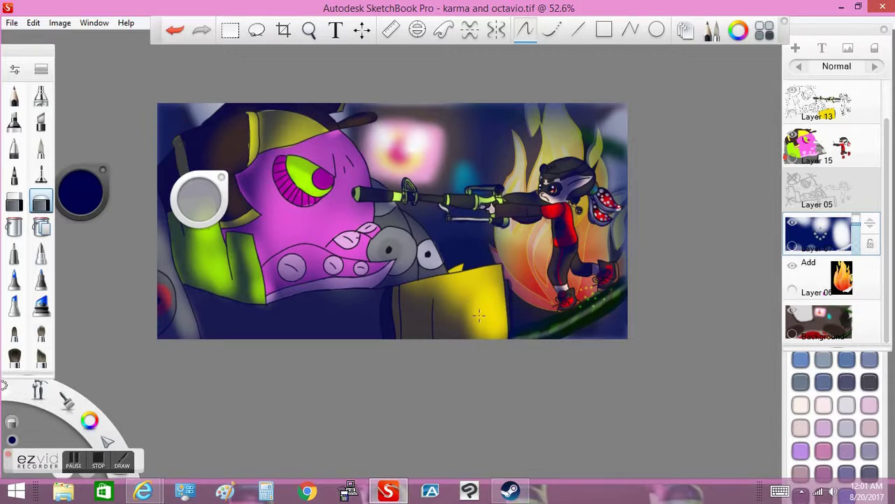
{"action": "key", "text": "ctrl+z"}
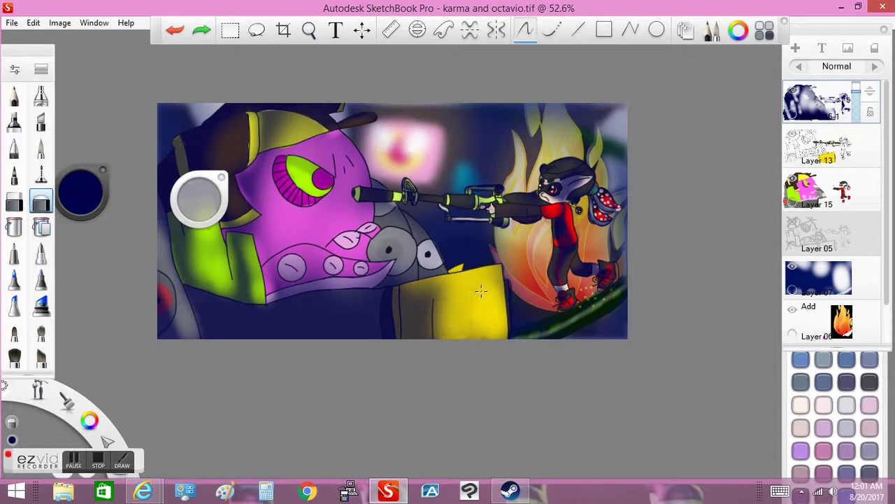
Step: Undo the last erase on Layer 07 and lower the topmost navy shading layer's opacity to about 47%
{"action": "key", "text": "ctrl+z"}
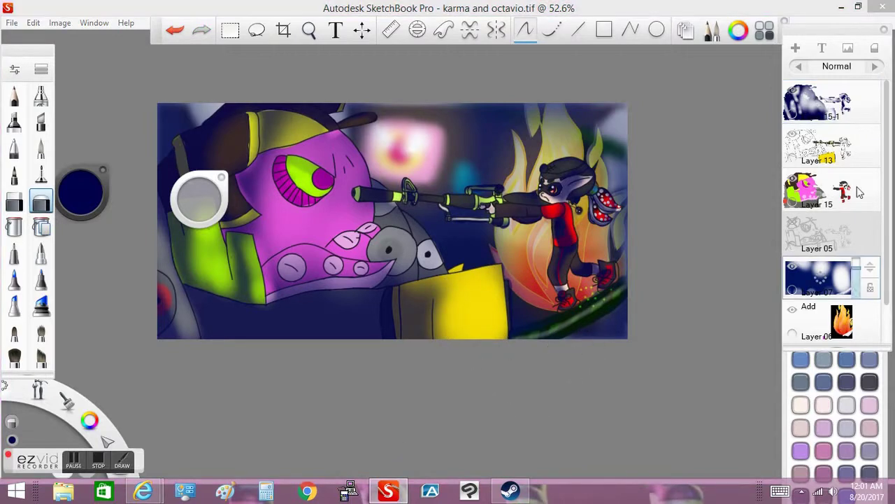
{"action": "left_click", "coordinate": [856, 102]}
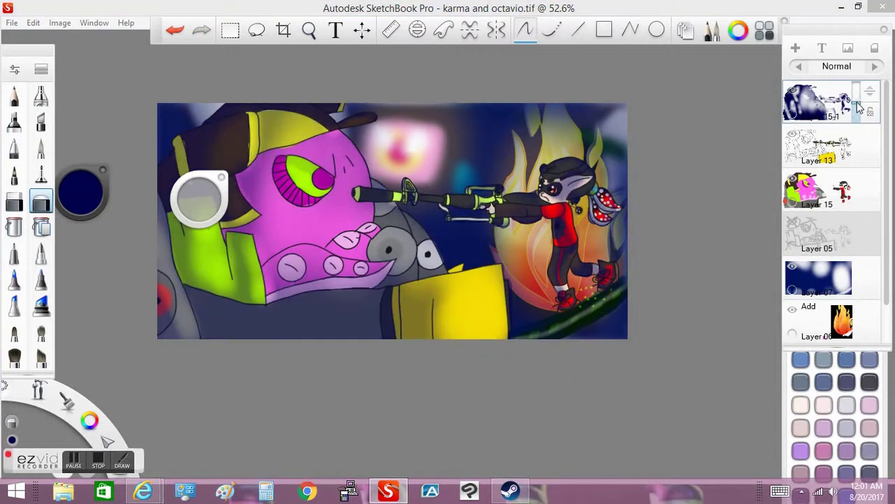
{"action": "left_click_drag", "start_coordinate": [857, 100], "coordinate": [857, 103]}
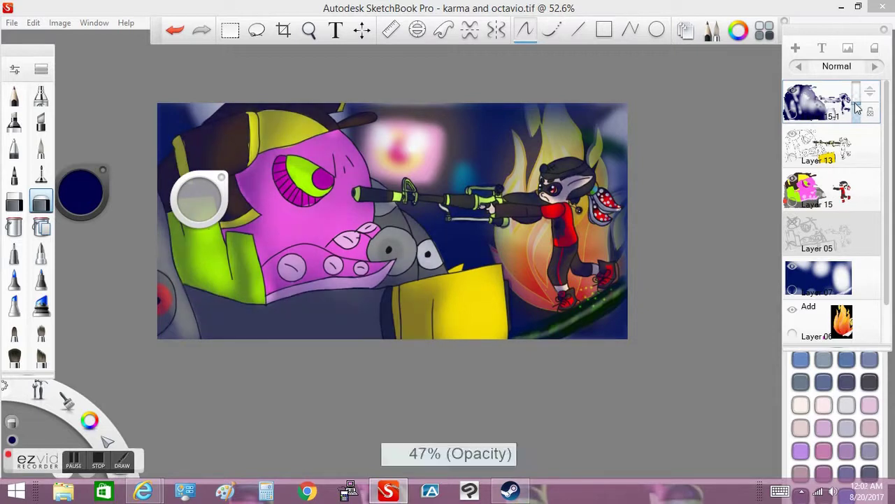
Step: Shade the rifle's barrel with navy and softly erase a highlight on the green band near the muzzle
{"action": "key", "text": "e"}
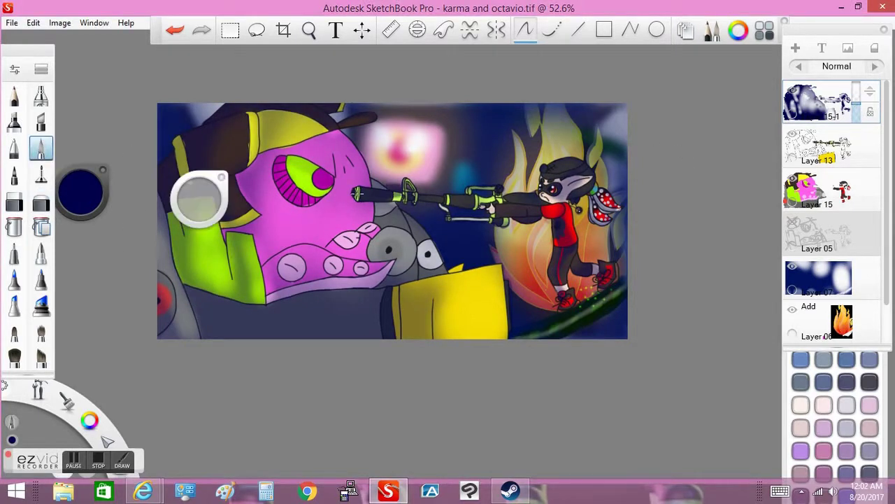
{"action": "key", "text": "space"}
{"action": "left_click_drag", "start_coordinate": [388, 220], "coordinate": [516, 185]}
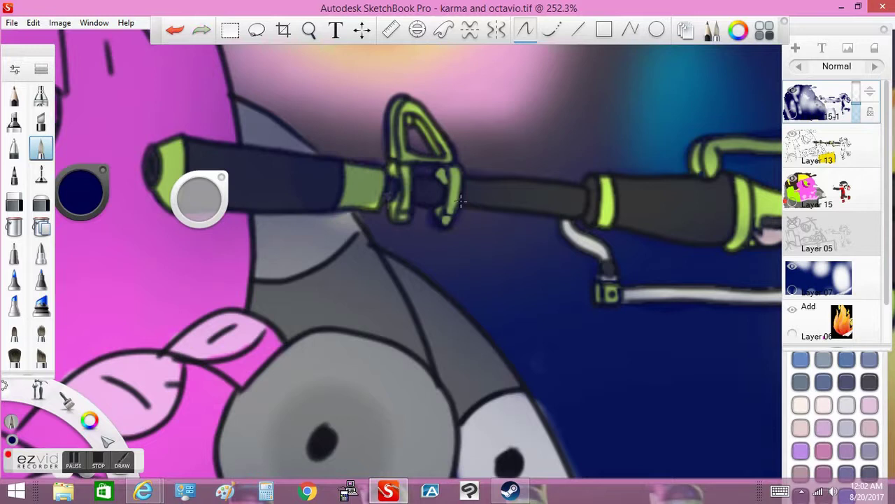
{"action": "key", "text": "e"}
{"action": "left_click_drag", "start_coordinate": [200, 196], "coordinate": [199, 196]}
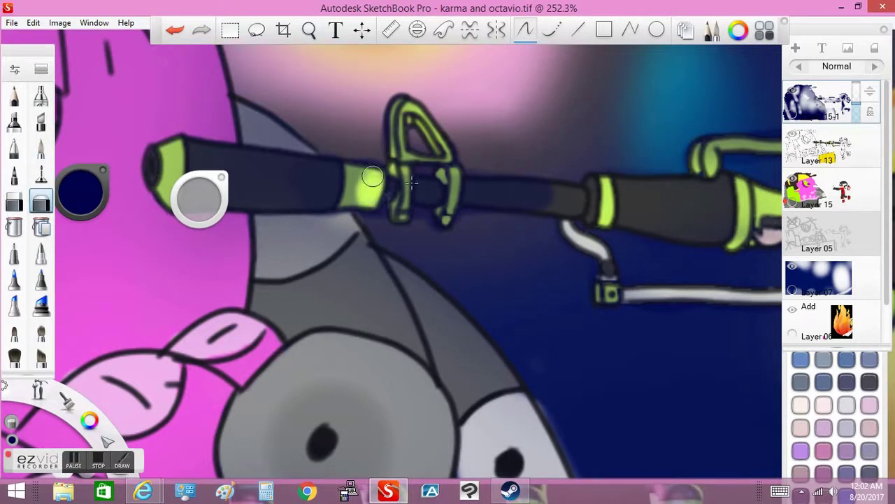
{"action": "key", "text": "Home"}
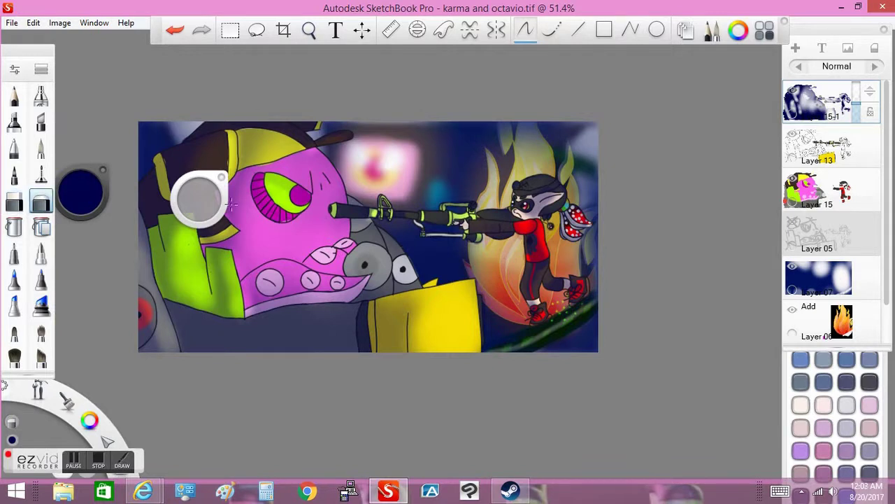
{"action": "mouse_move", "coordinate": [521, 189]}
{"action": "left_mouse_down"}
{"action": "mouse_move", "coordinate": [530, 144]}
{"action": "mouse_move", "coordinate": [580, 182]}
{"action": "mouse_move", "coordinate": [595, 145]}
{"action": "left_mouse_up"}
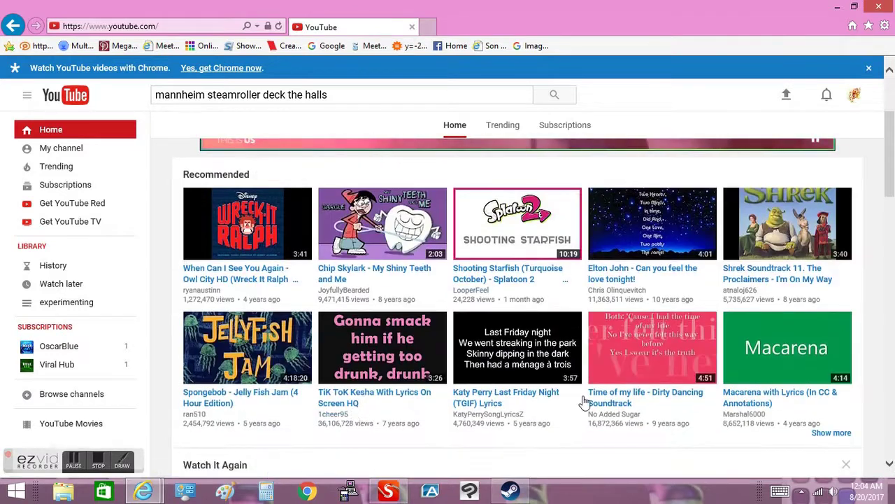
Step: Open the recommended Macarena with Lyrics video on YouTube
{"action": "left_click", "coordinate": [803, 389]}
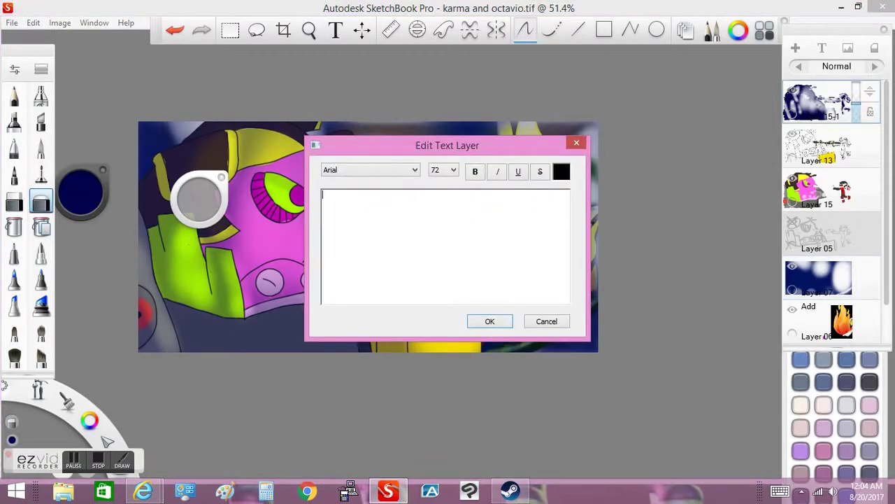
Step: Add an Arial 72 text layer reading "The fires of rage surronded Karma" and place it along the picture's upper edge
{"action": "type", "text": "The fire of rage surrounded Karma"}
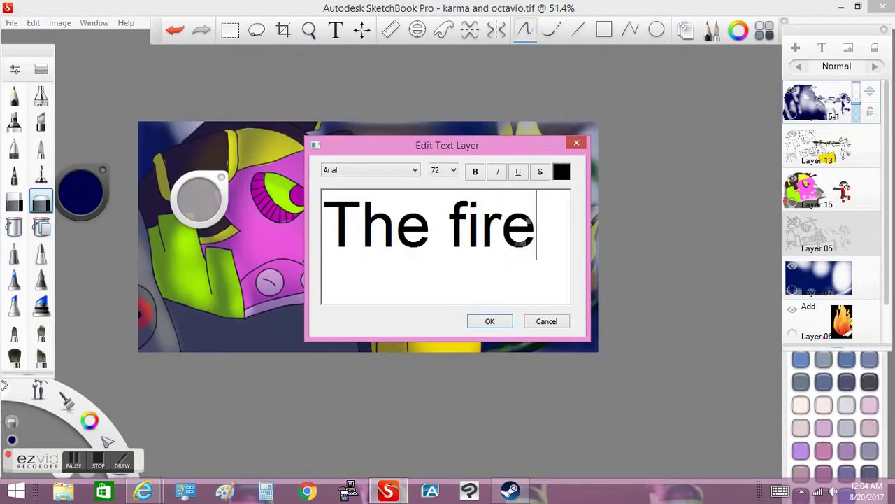
{"action": "left_click", "coordinate": [491, 323]}
{"action": "left_click_drag", "start_coordinate": [410, 240], "coordinate": [403, 111]}
Step: Add and correct a second text layer reading "Now that Callie was out of harm's way, He was gonna make Octavio pay!!!!" along the picture's lower edge
{"action": "left_click", "coordinate": [492, 249]}
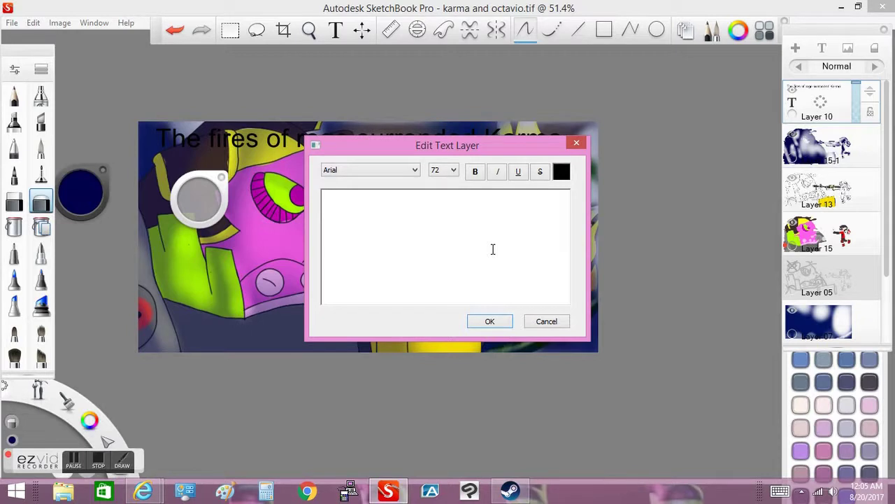
{"action": "type", "text": "Now that the lie was out of the w"}
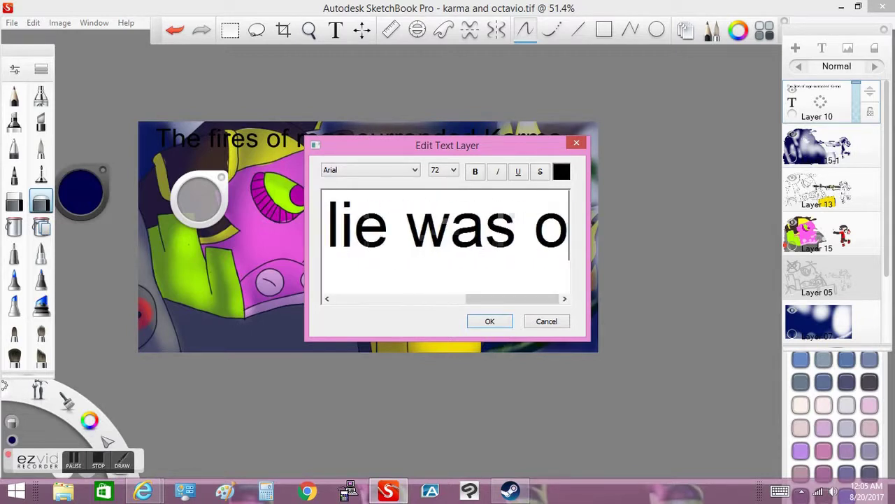
{"action": "type", "text": "ay, she's gonna make Octa"}
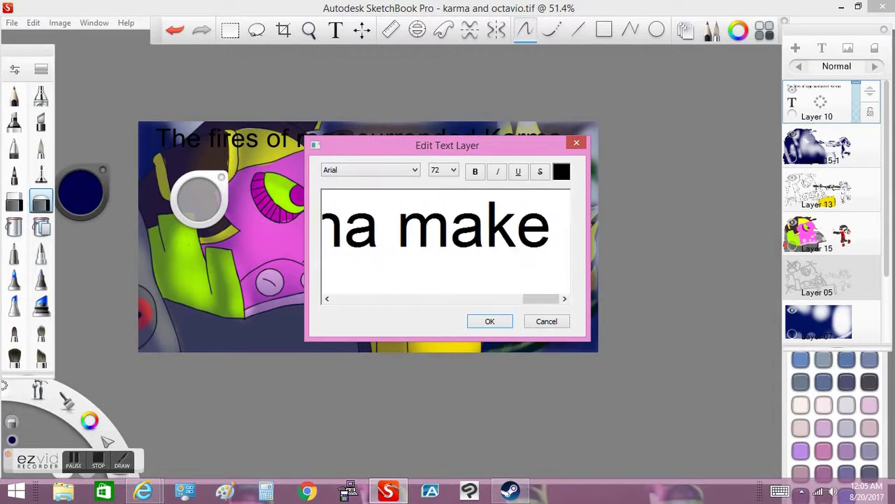
{"action": "type", "text": "vio paw"}
{"action": "type", "text": "!!!"}
{"action": "left_click", "coordinate": [490, 321]}
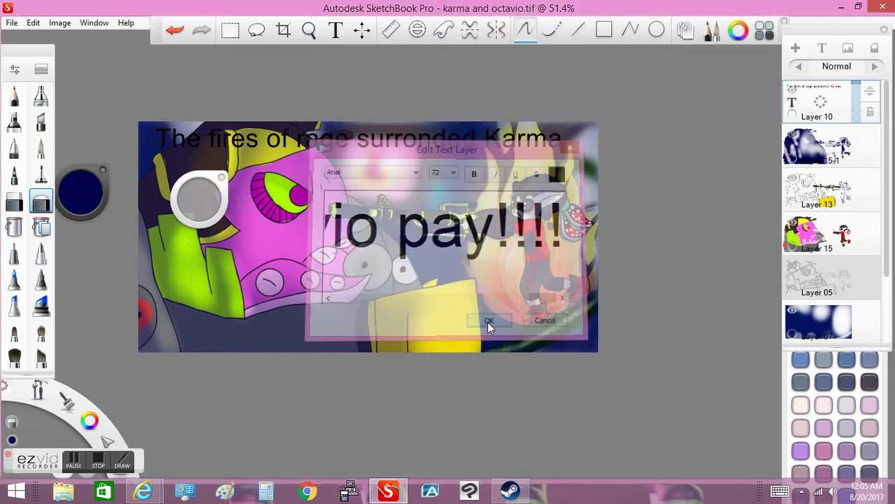
{"action": "left_click_drag", "start_coordinate": [411, 328], "coordinate": [411, 372]}
{"action": "double_click", "coordinate": [817, 105]}
{"action": "left_click_drag", "start_coordinate": [537, 300], "coordinate": [418, 299]}
{"action": "left_click", "coordinate": [490, 321]}
{"action": "left_click", "coordinate": [488, 324]}
Step: Change the upper caption to "Karma felt the fires of rage surround him and envelop him and his mind" and fit it across the picture's width
{"action": "double_click", "coordinate": [843, 151]}
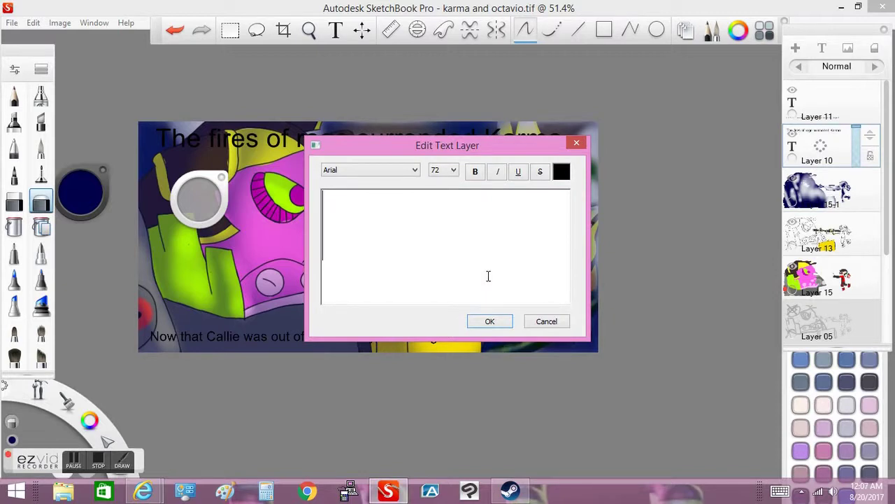
{"action": "type", "text": "Karma felt the fires of rage surround him and envelp"}
{"action": "key", "text": "BackSpace"}
{"action": "type", "text": "op him and his mind."}
{"action": "left_click", "coordinate": [490, 321]}
{"action": "left_click_drag", "start_coordinate": [459, 320], "coordinate": [448, 282]}
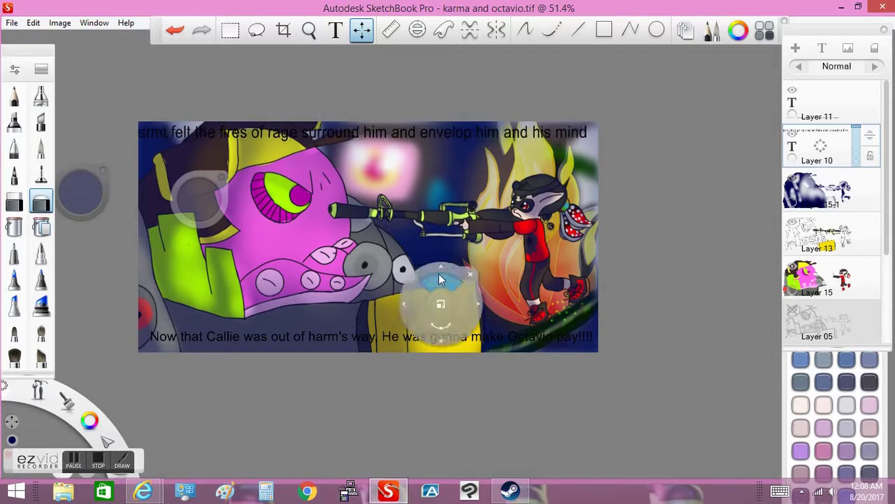
{"action": "key", "text": "Escape"}
Step: Create a layer beneath the captions and airbrush soft white bands behind the upper and lower text
{"action": "key", "text": "b"}
{"action": "key", "text": "ctrl+shift+n"}
{"action": "left_click_drag", "start_coordinate": [200, 199], "coordinate": [201, 199]}
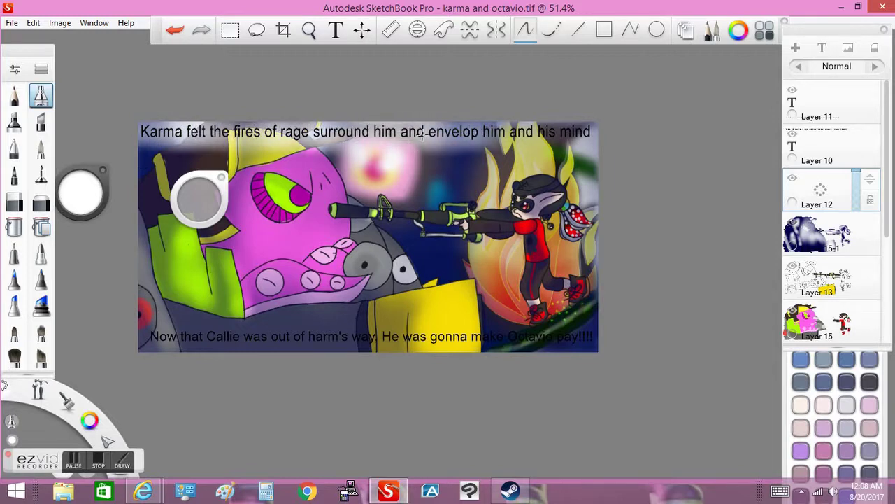
{"action": "mouse_move", "coordinate": [155, 337]}
{"action": "left_mouse_down"}
{"action": "mouse_move", "coordinate": [250, 344]}
{"action": "mouse_move", "coordinate": [325, 329]}
{"action": "mouse_move", "coordinate": [377, 346]}
{"action": "mouse_move", "coordinate": [387, 338]}
{"action": "mouse_move", "coordinate": [596, 337]}
{"action": "left_mouse_up"}
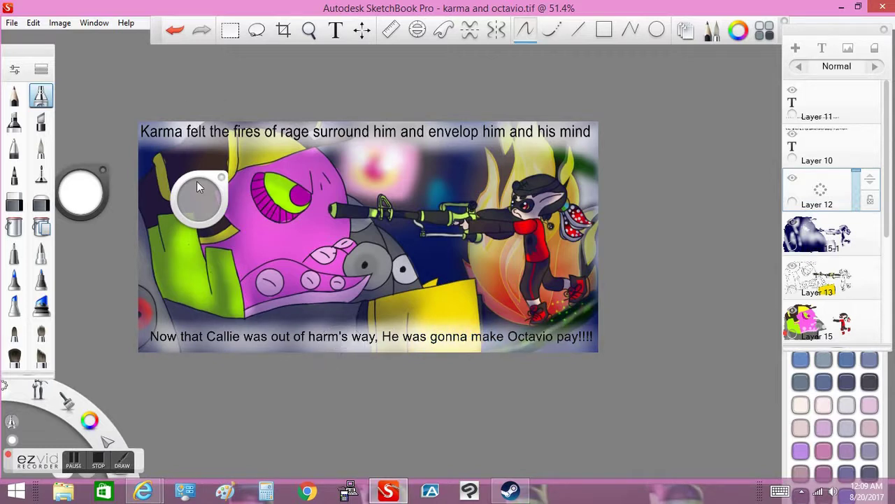
Step: Add the signature image from the pokemon pics folder and place it near the picture's lower-left corner
{"action": "left_click", "coordinate": [12, 22]}
{"action": "left_click", "coordinate": [63, 133]}
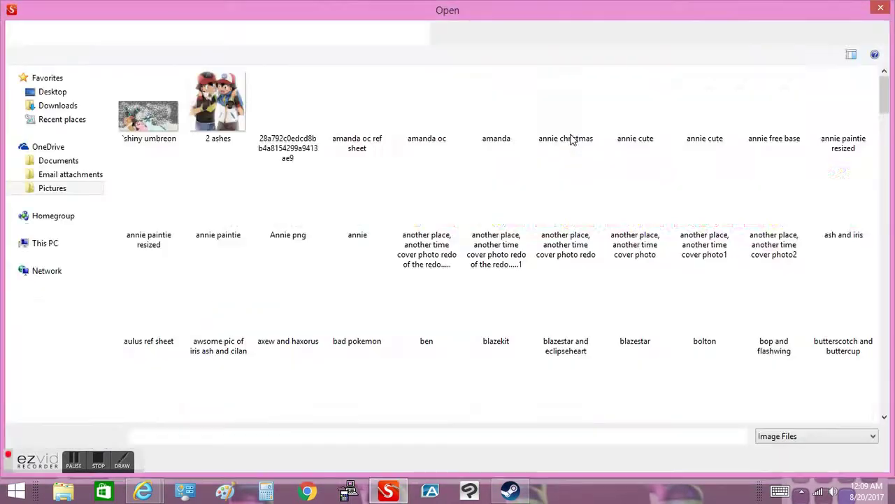
{"action": "scroll", "coordinate": [735, 368], "scroll_direction": "down", "scroll_amount": 20}
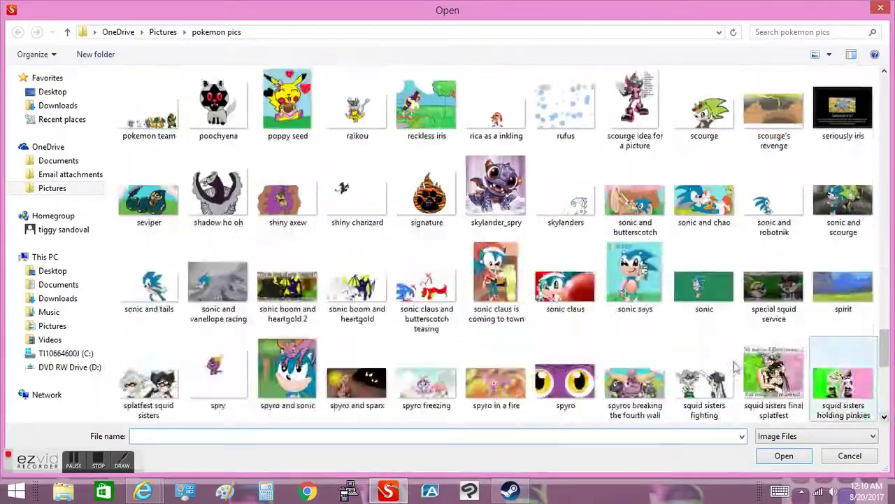
{"action": "double_click", "coordinate": [427, 196]}
{"action": "left_click_drag", "start_coordinate": [473, 264], "coordinate": [205, 289]}
Step: Move the Multiply signature layer below Layer 12 and shift the signature closer to the picture's lower-left corner
{"action": "left_click", "coordinate": [828, 103]}
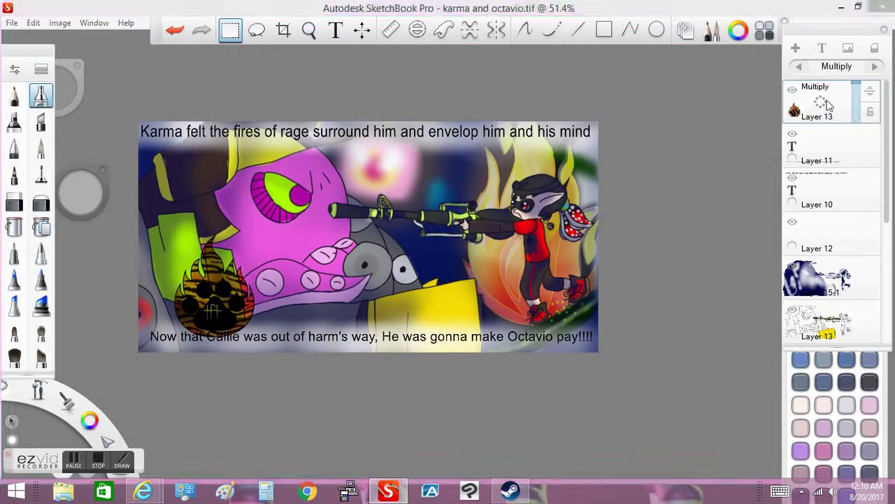
{"action": "left_click_drag", "start_coordinate": [871, 102], "coordinate": [867, 238]}
{"action": "left_click", "coordinate": [361, 30]}
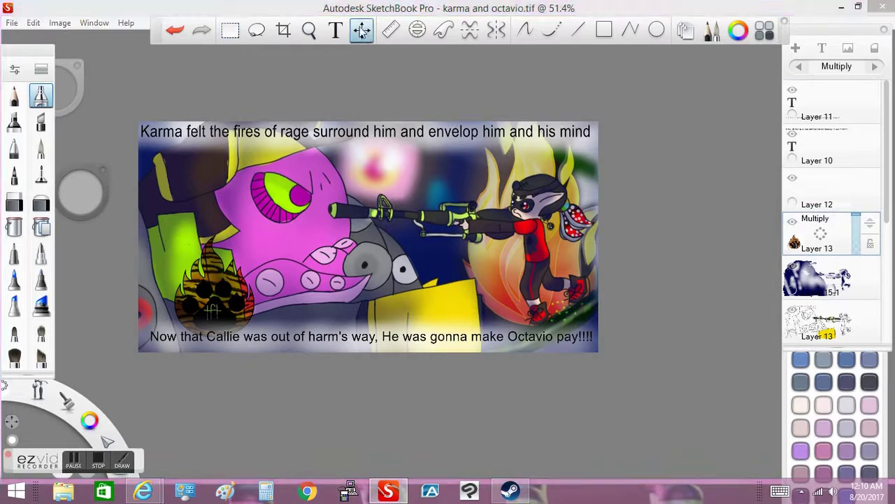
{"action": "left_click_drag", "start_coordinate": [202, 250], "coordinate": [219, 253]}
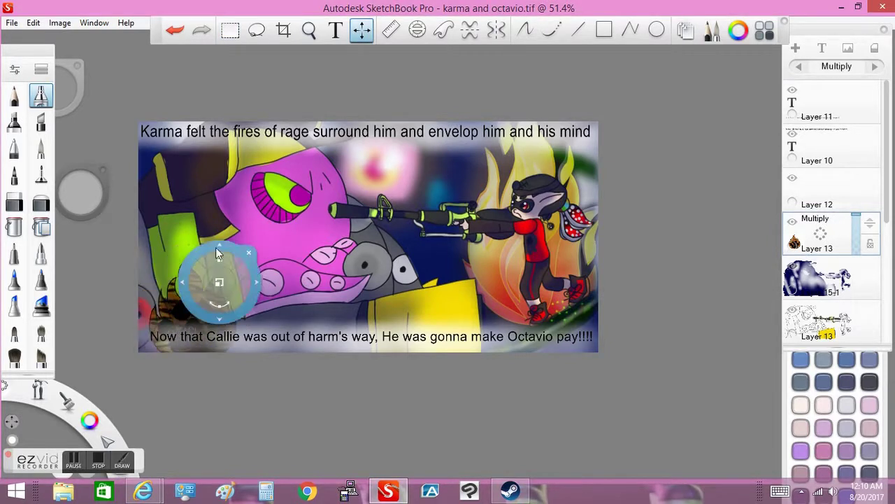
{"action": "left_click", "coordinate": [216, 253]}
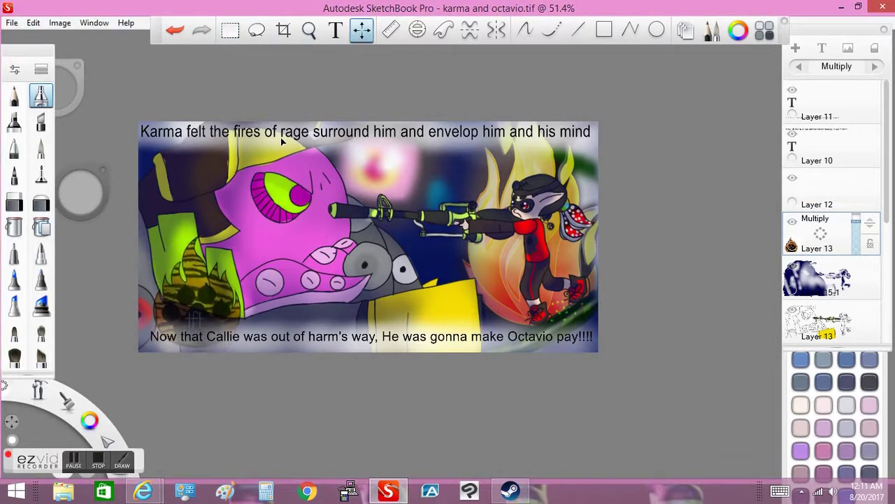
Step: Create a layer beneath the signature and airbrush soft white behind the flaming skull emblem
{"action": "key", "text": "m"}
{"action": "key", "text": "ctrl+shift+n"}
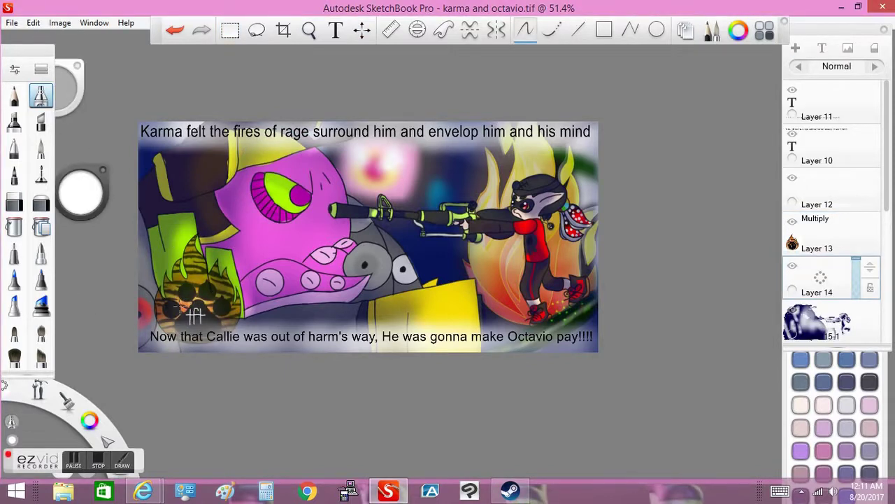
{"action": "left_click_drag", "start_coordinate": [193, 305], "coordinate": [196, 308]}
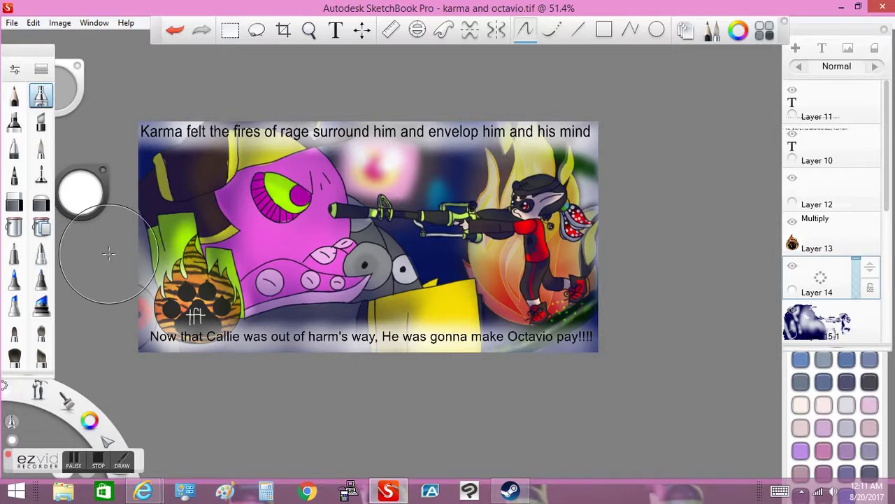
Step: Shade the upper part of the octopus's green eye in darker green on Layer 15, trying small green dabs on the pupil
{"action": "scroll", "coordinate": [830, 230], "scroll_direction": "down", "scroll_amount": 3}
{"action": "left_click", "coordinate": [819, 217]}
{"action": "left_click", "coordinate": [308, 29]}
{"action": "mouse_move", "coordinate": [289, 132]}
{"action": "left_mouse_down"}
{"action": "mouse_move", "coordinate": [520, 118]}
{"action": "mouse_move", "coordinate": [472, 199]}
{"action": "left_mouse_up"}
{"action": "left_click", "coordinate": [175, 29]}
{"action": "left_click_drag", "start_coordinate": [80, 193], "coordinate": [80, 187]}
{"action": "mouse_move", "coordinate": [319, 277]}
{"action": "left_mouse_down"}
{"action": "mouse_move", "coordinate": [210, 203]}
{"action": "mouse_move", "coordinate": [320, 277]}
{"action": "left_mouse_up"}
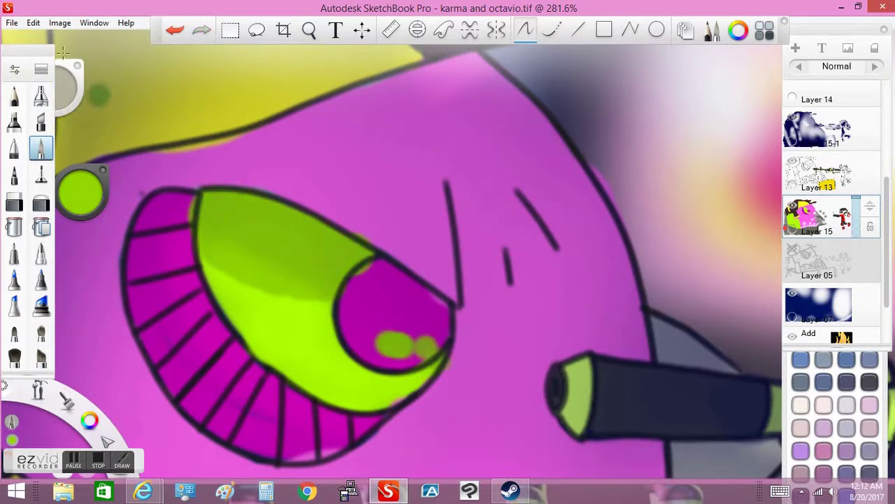
{"action": "key", "text": "["}
{"action": "left_click", "coordinate": [385, 353]}
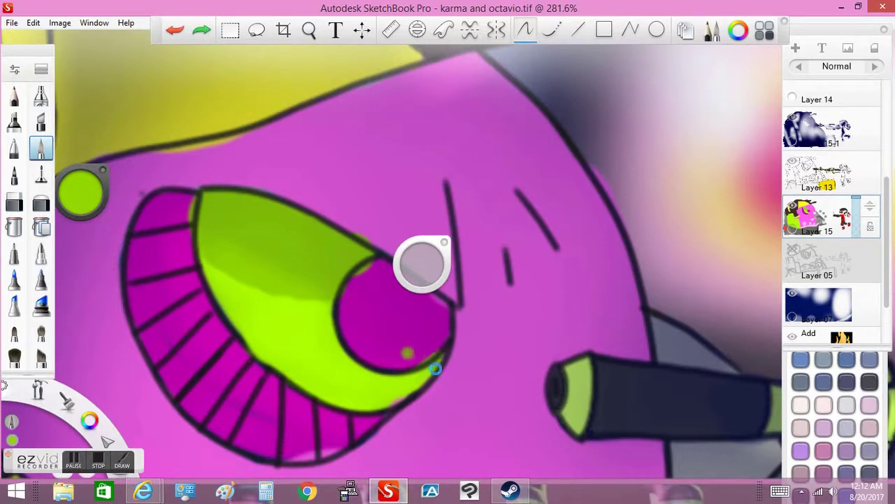
Step: Lighten the green to 80% luminance, paint the lower part of the octopus's eye with it and blend the green tones
{"action": "left_click_drag", "start_coordinate": [83, 193], "coordinate": [79, 194]}
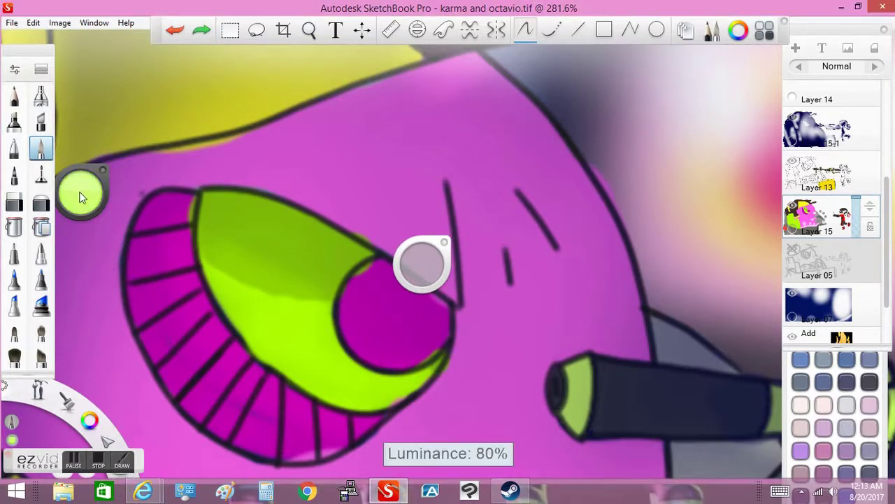
{"action": "left_click_drag", "start_coordinate": [251, 353], "coordinate": [333, 340]}
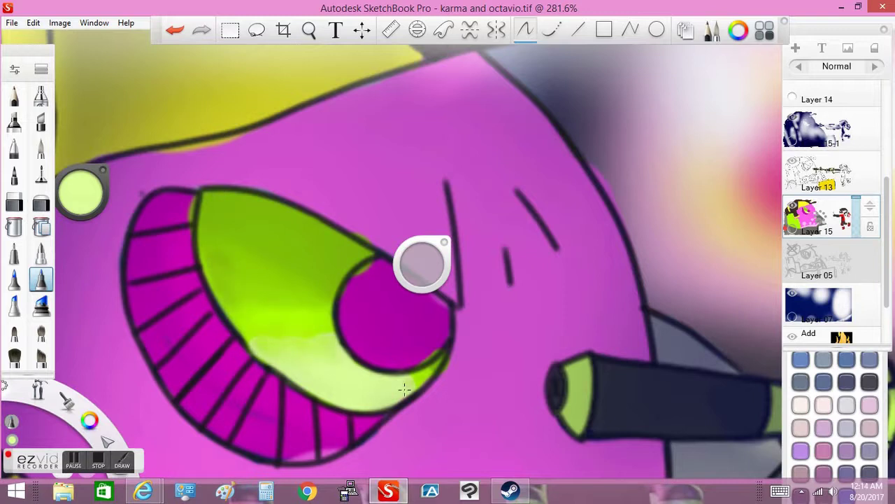
Step: Set the colour to white, try a highlight stroke beside the octopus's pupil and undo it
{"action": "left_click_drag", "start_coordinate": [80, 190], "coordinate": [82, 175]}
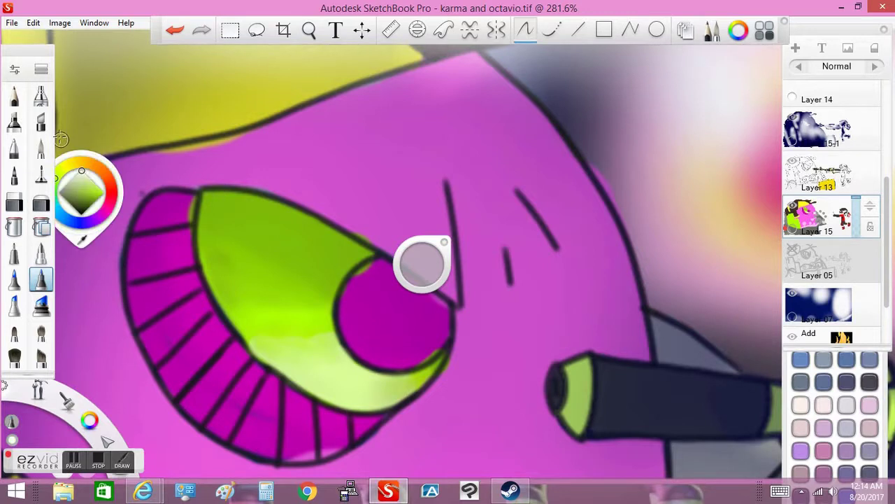
{"action": "left_click", "coordinate": [41, 148]}
{"action": "left_click_drag", "start_coordinate": [422, 264], "coordinate": [418, 255]}
{"action": "mouse_move", "coordinate": [339, 253]}
{"action": "left_mouse_down"}
{"action": "mouse_move", "coordinate": [356, 262]}
{"action": "mouse_move", "coordinate": [361, 295]}
{"action": "left_mouse_up"}
{"action": "key", "text": "ctrl+z"}
{"action": "key", "text": "ctrl+z"}
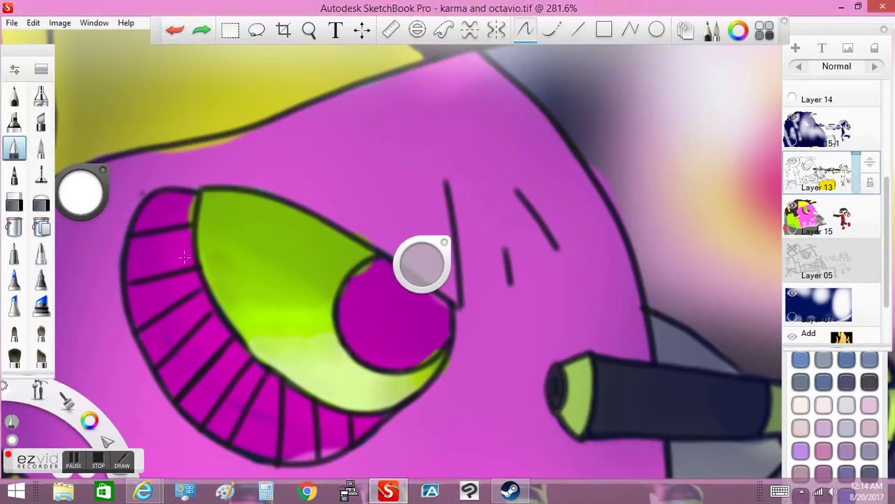
Step: Paint a large white highlight in the eye's upper-left green area and a smaller one below the pupil on Layer 13
{"action": "left_click", "coordinate": [41, 148]}
{"action": "left_click_drag", "start_coordinate": [342, 259], "coordinate": [357, 276]}
{"action": "left_click_drag", "start_coordinate": [353, 307], "coordinate": [367, 329]}
{"action": "left_click_drag", "start_coordinate": [656, 3], "coordinate": [656, 62]}
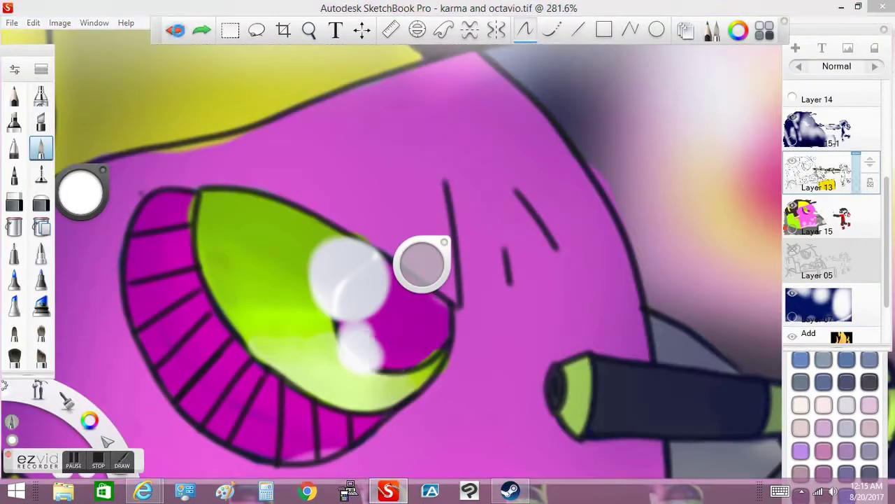
{"action": "key", "text": "ctrl+z"}
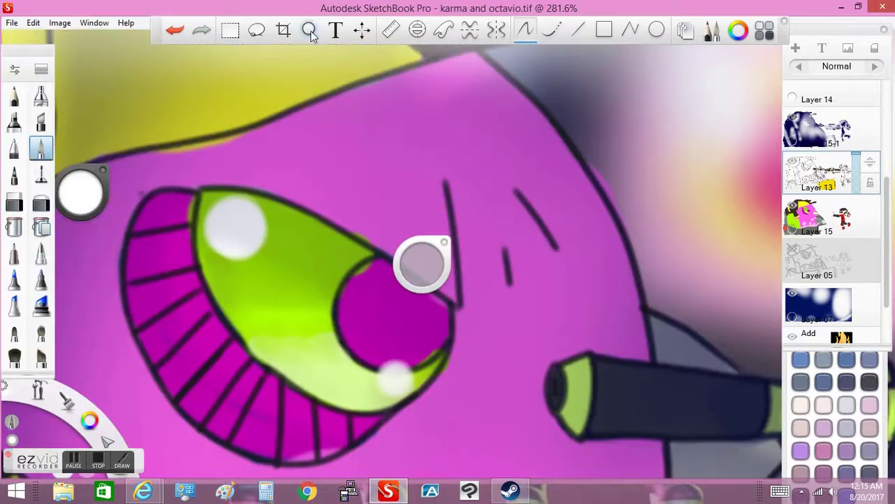
Step: Open the list of file commands for the captioned picture
{"action": "scroll", "coordinate": [300, 202], "scroll_direction": "down", "scroll_amount": 5}
{"action": "key", "text": "alt+f"}
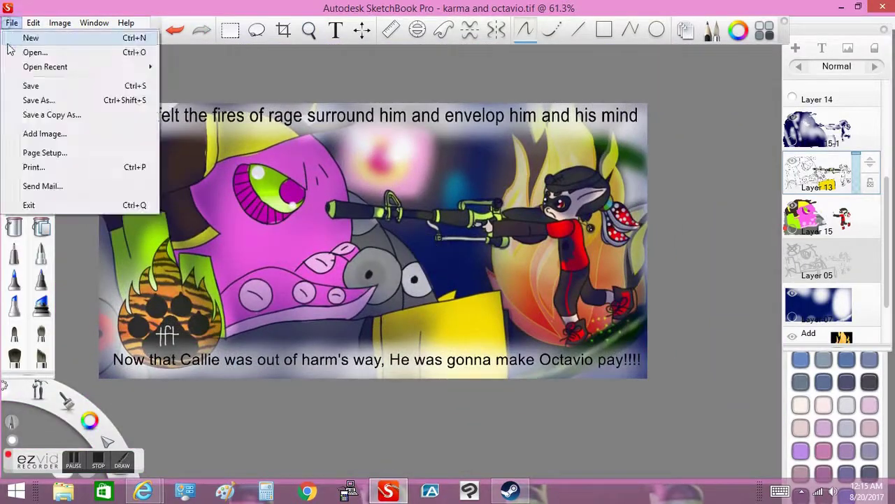